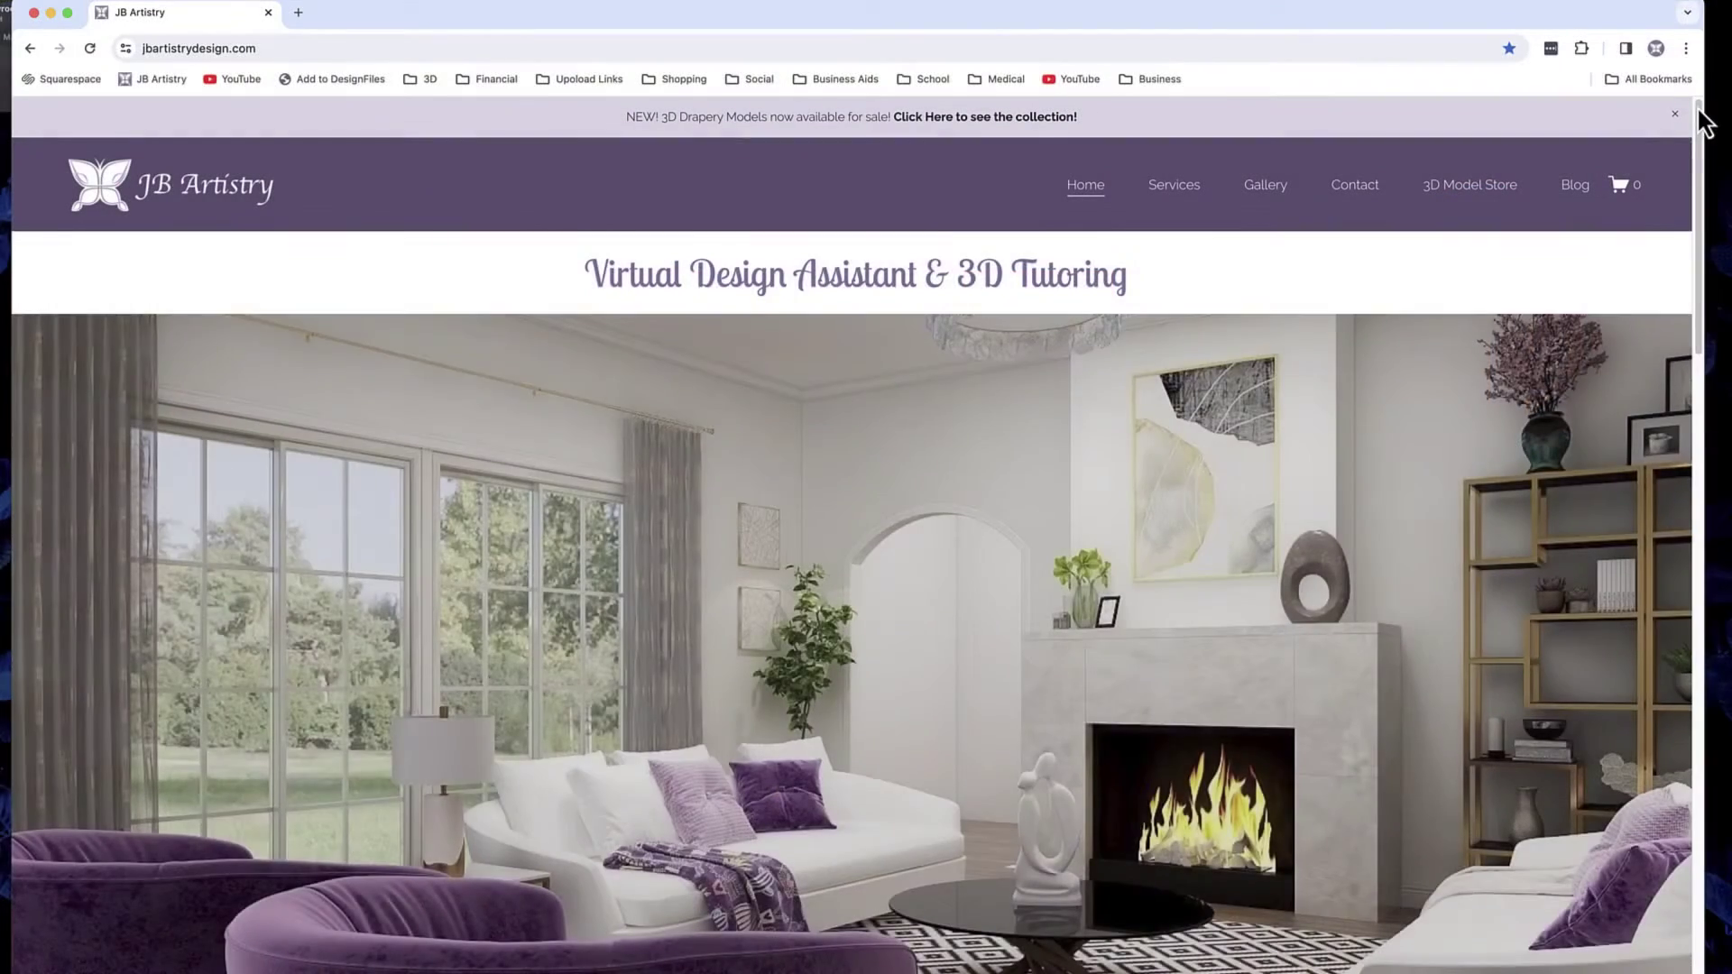
drag(1699, 110, 1725, 414)
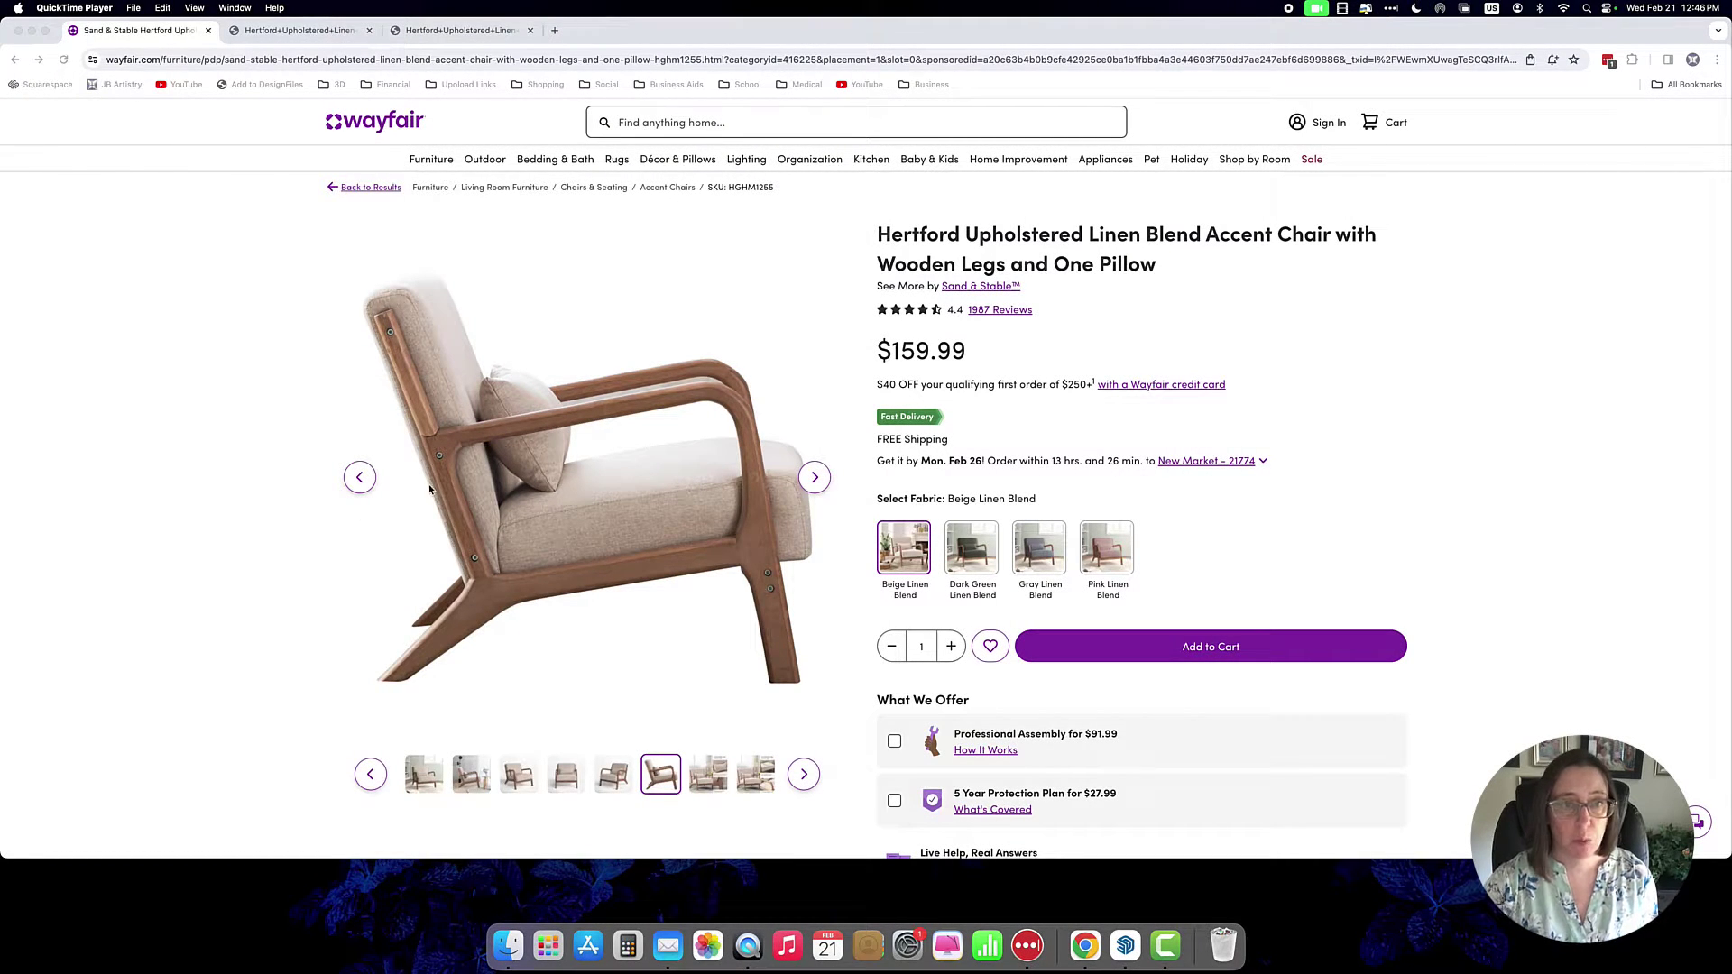
Step: Look through the product photos of the Hertford accent chair, including its front and side views
click(829, 488)
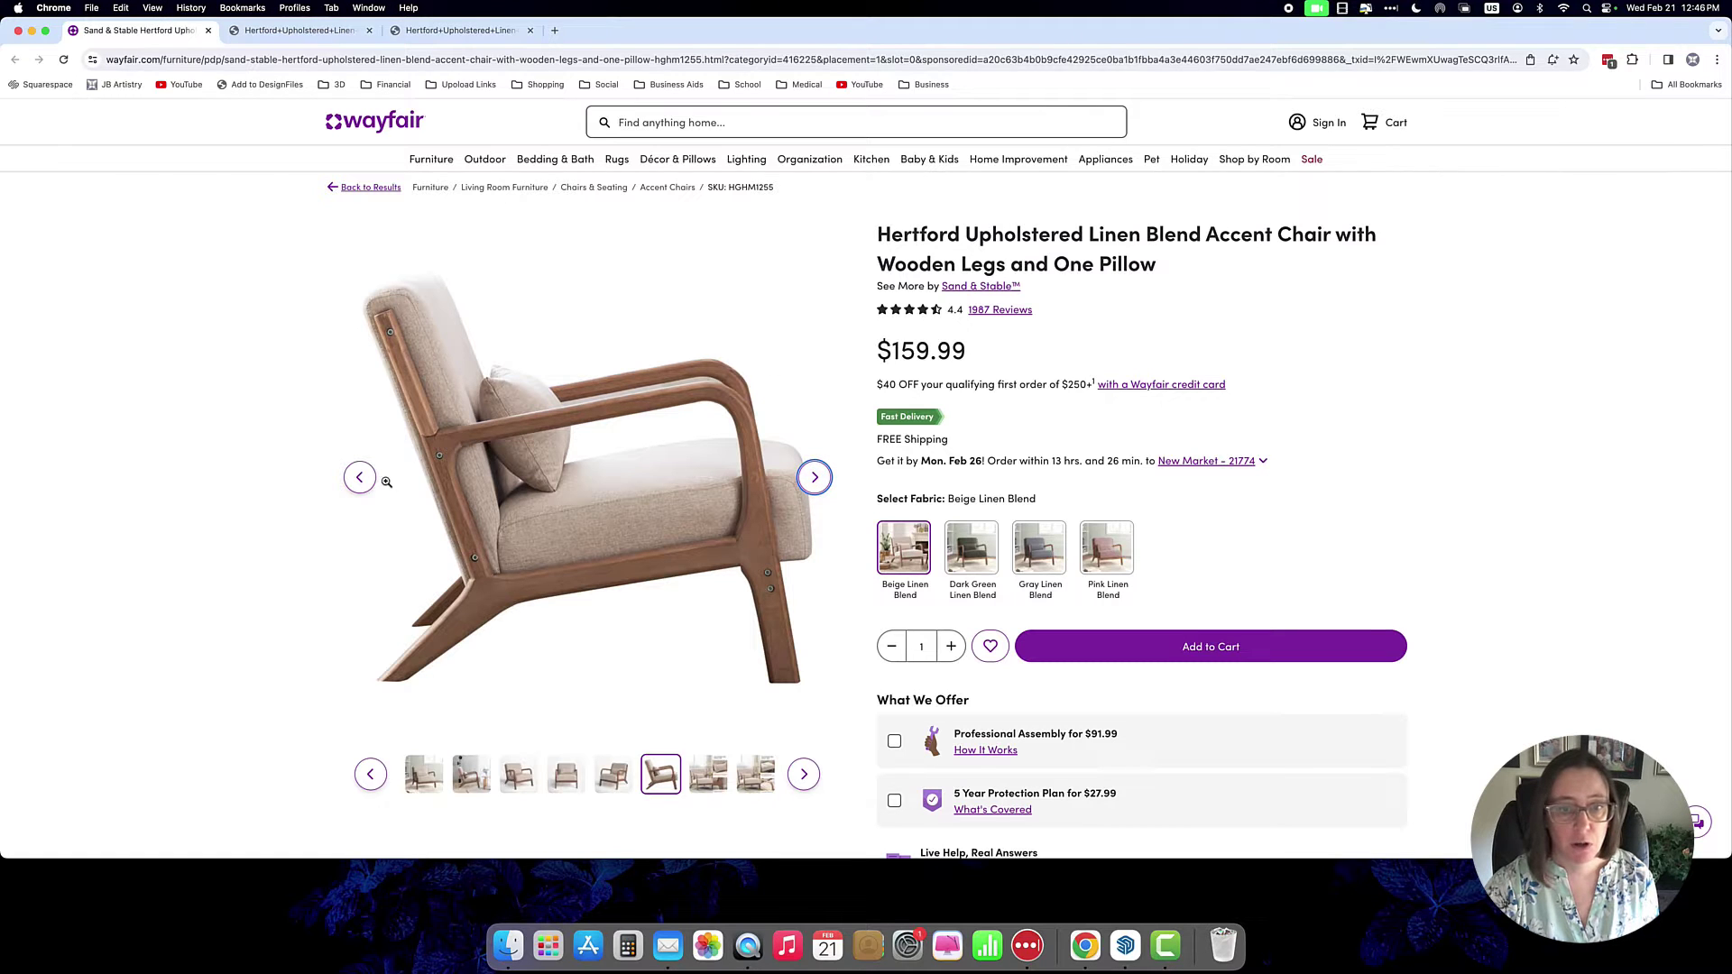
click(368, 486)
click(433, 771)
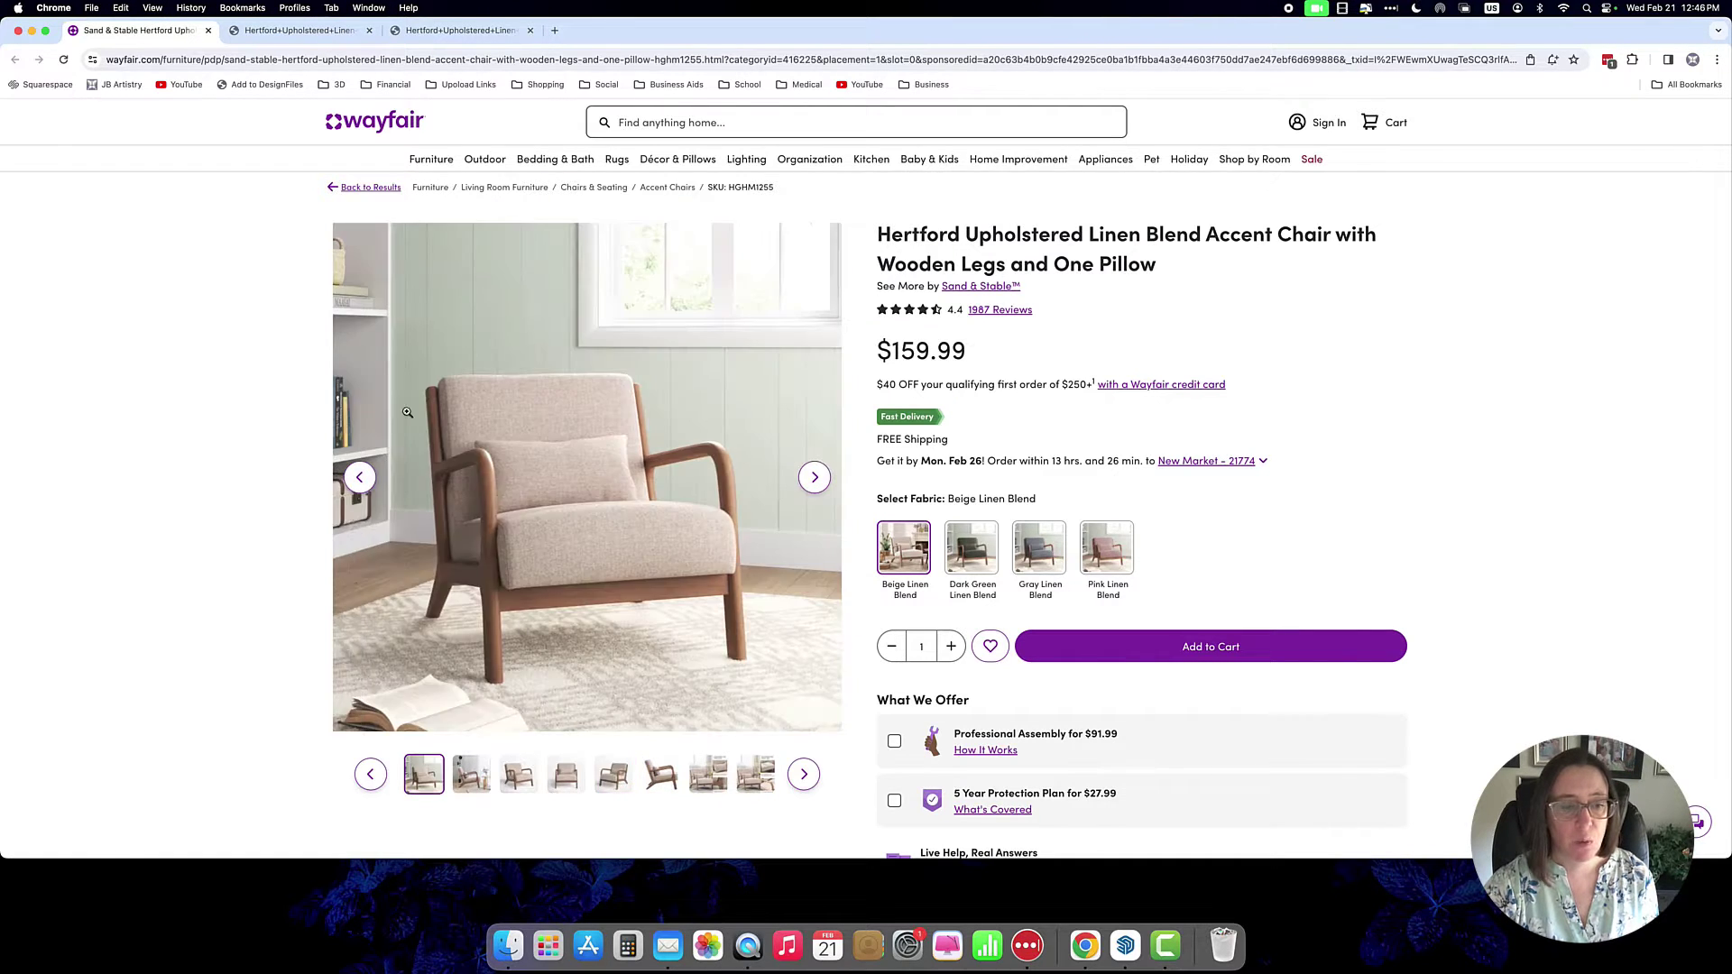
click(814, 478)
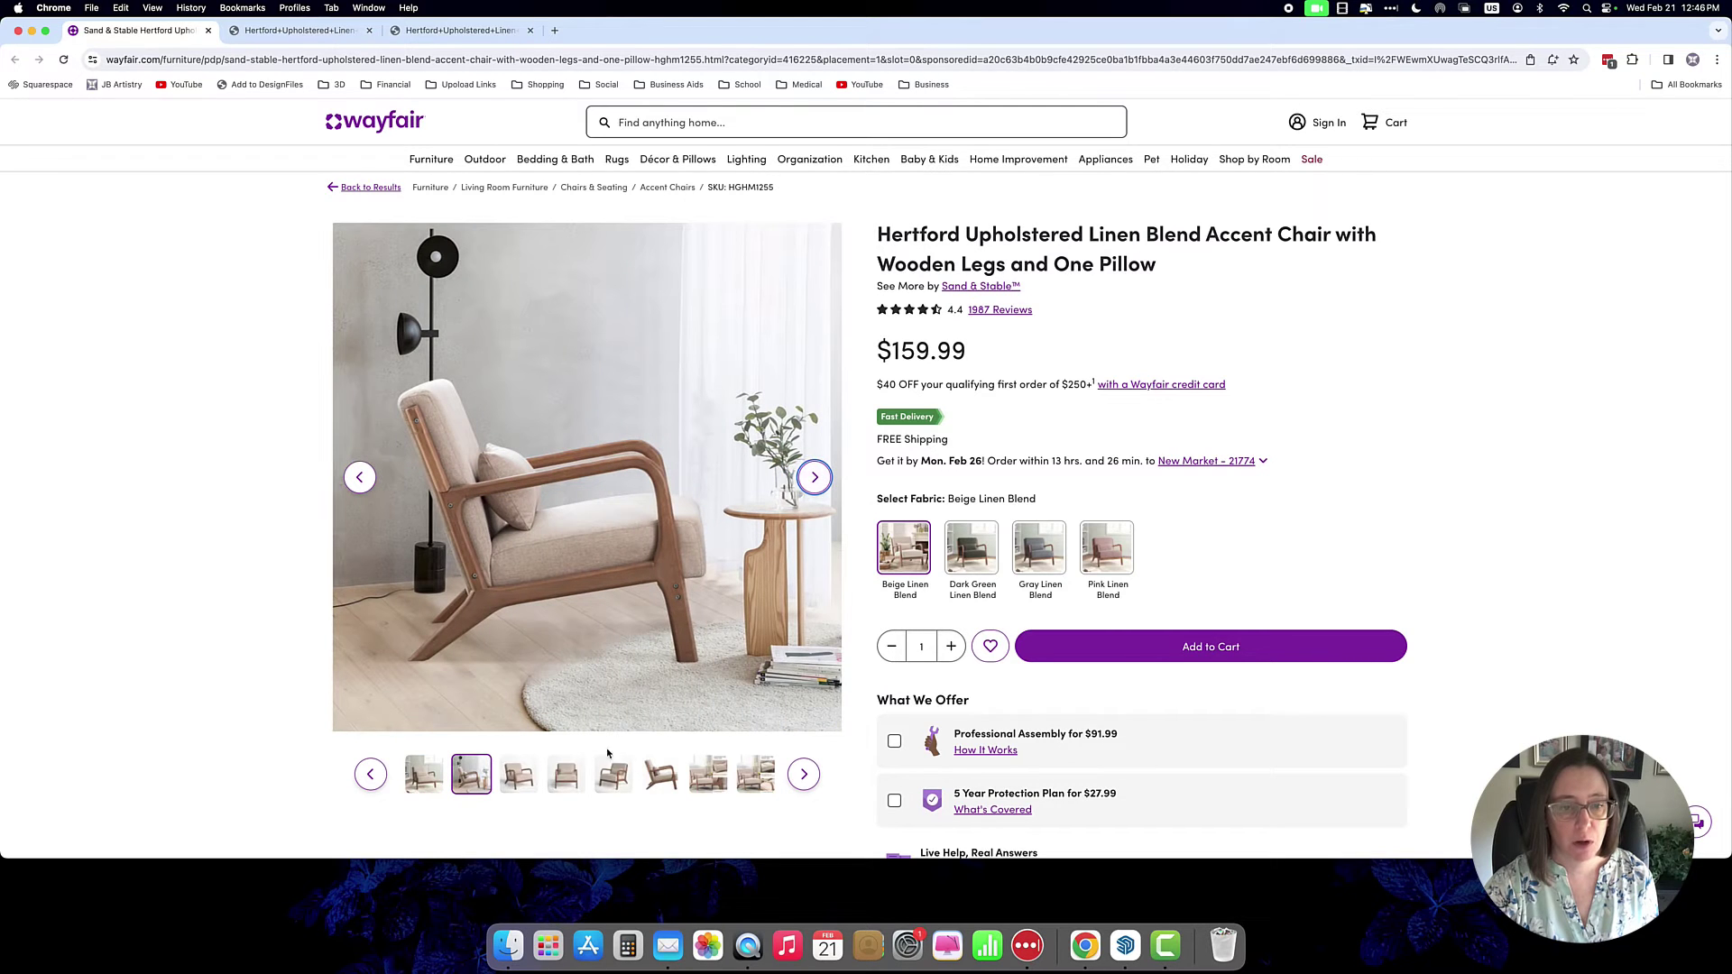
click(521, 775)
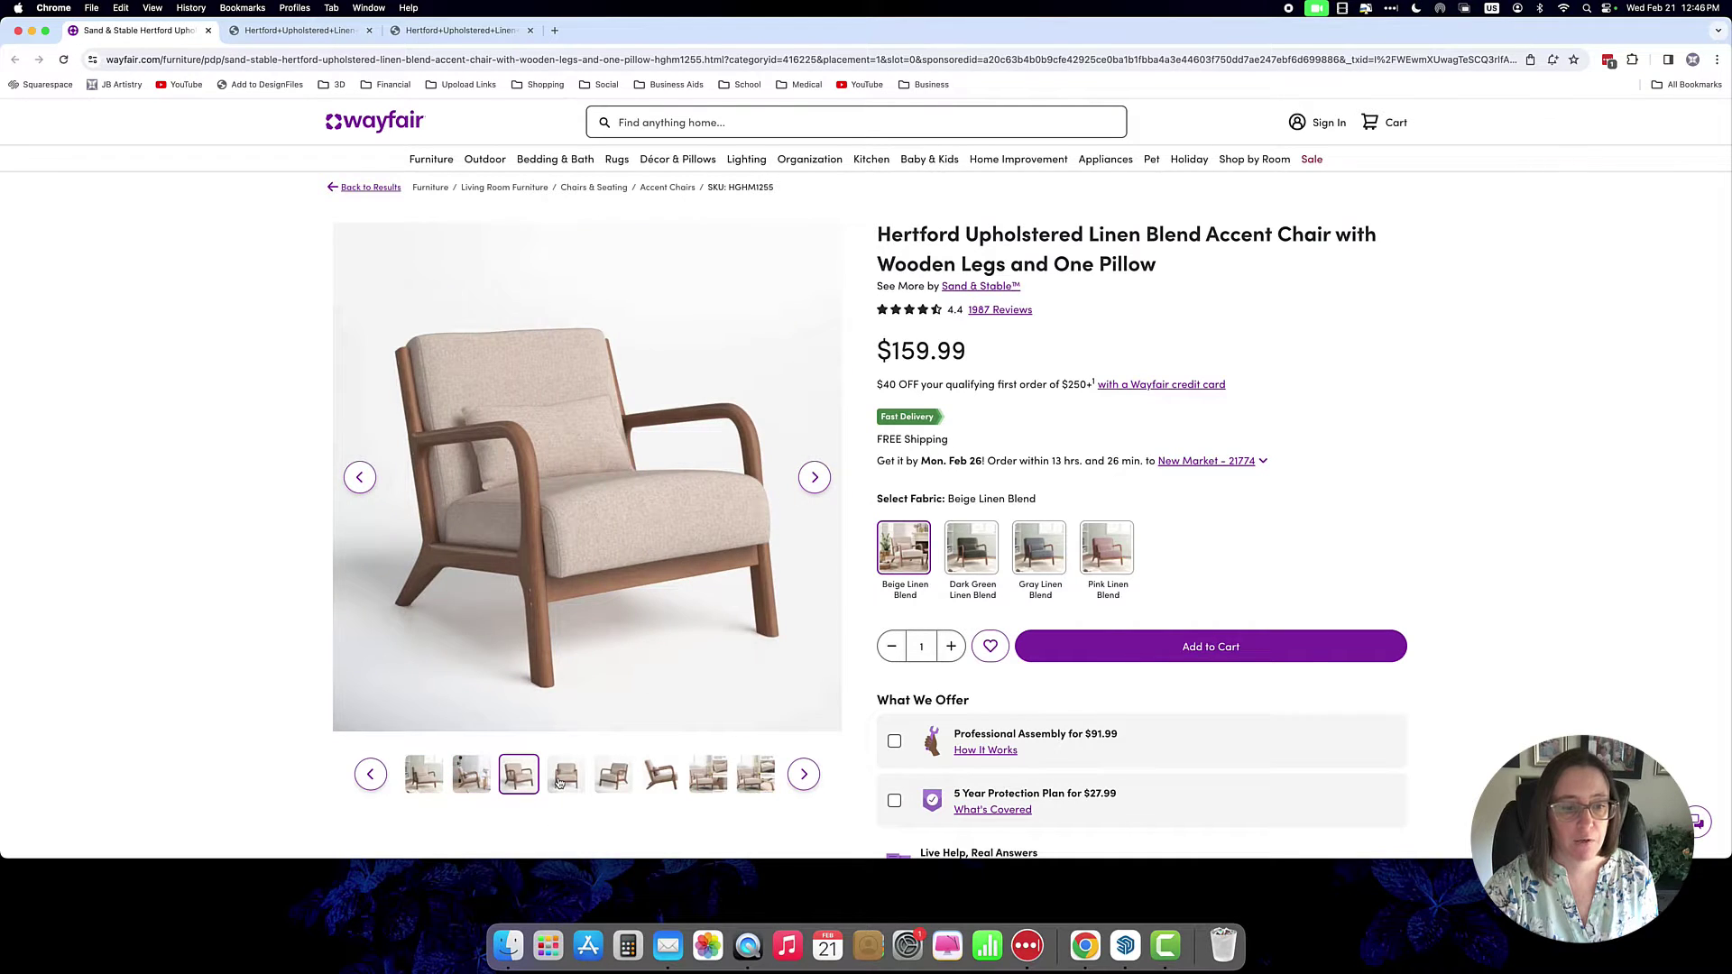
click(559, 781)
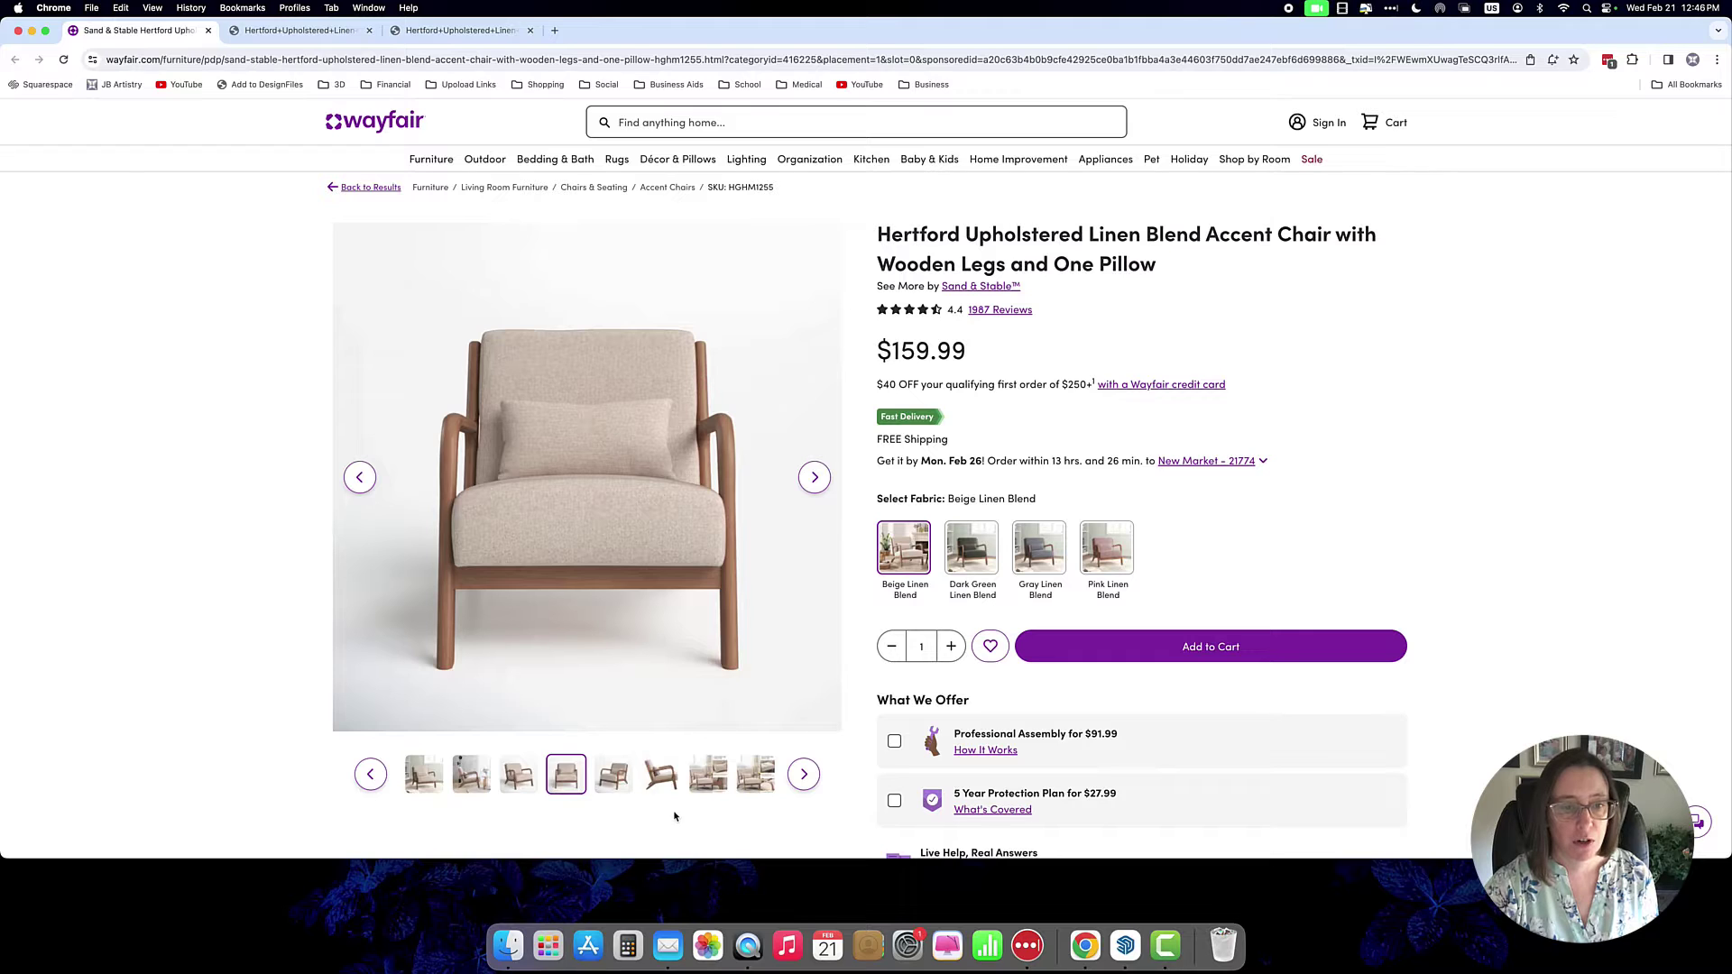
click(661, 776)
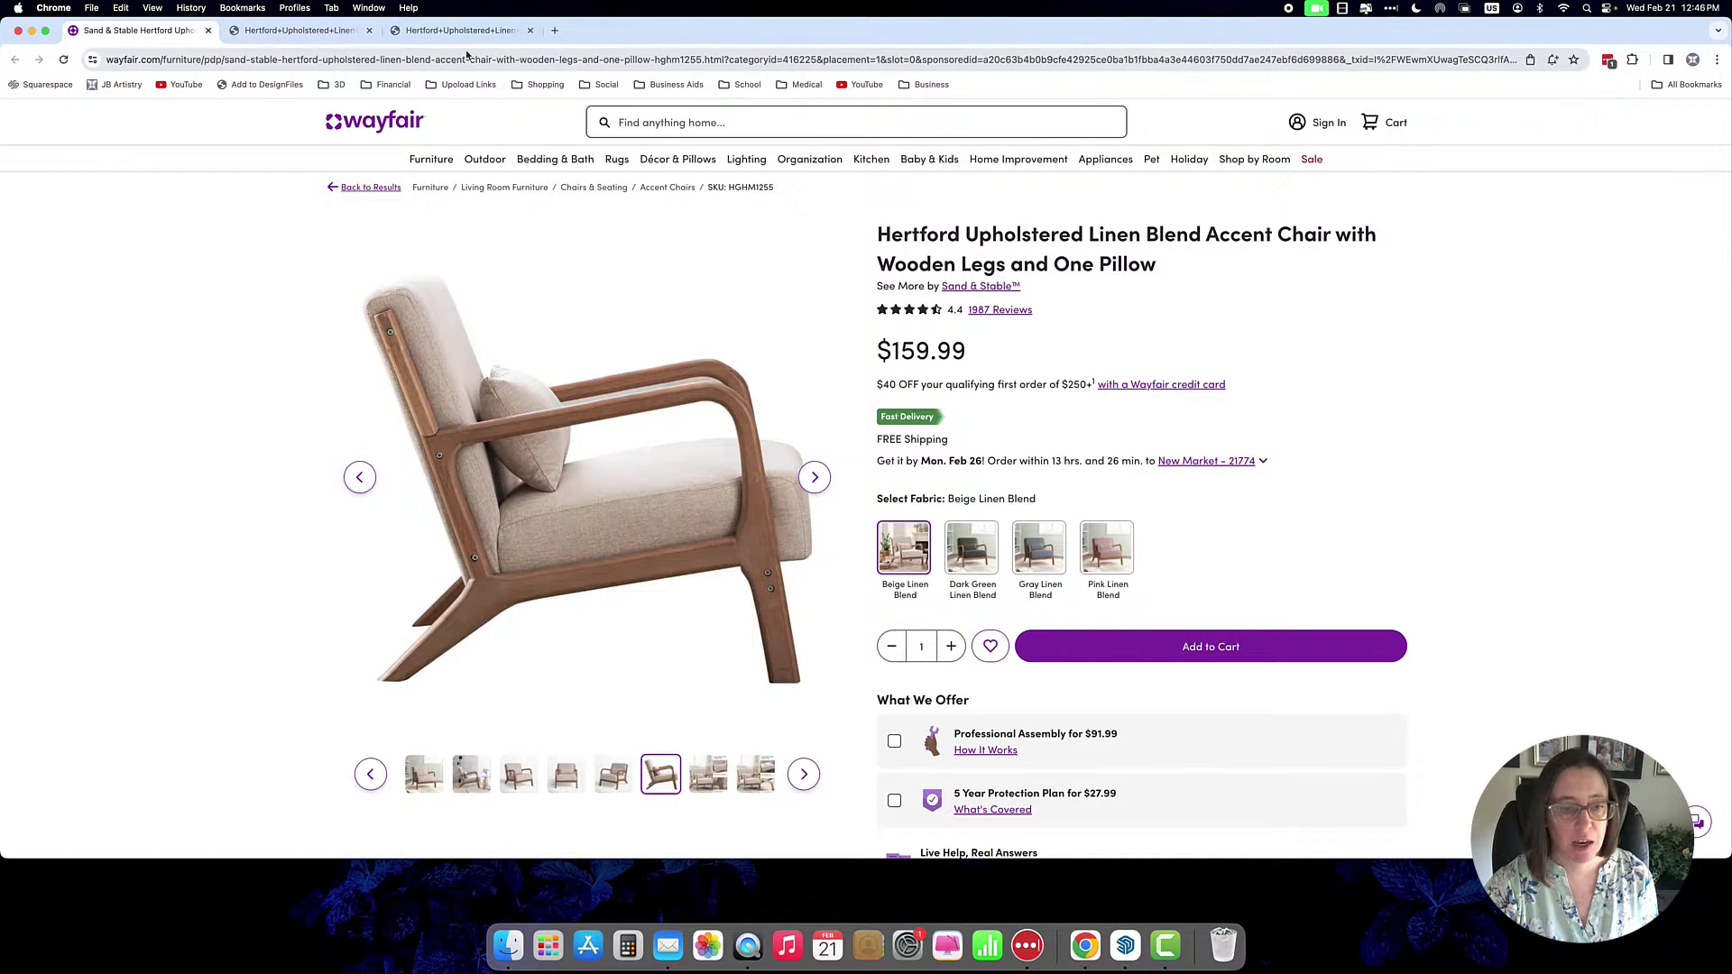
Step: Check the full-size side and front chair images, then find the chair's Weights & Dimensions on the product page
click(312, 30)
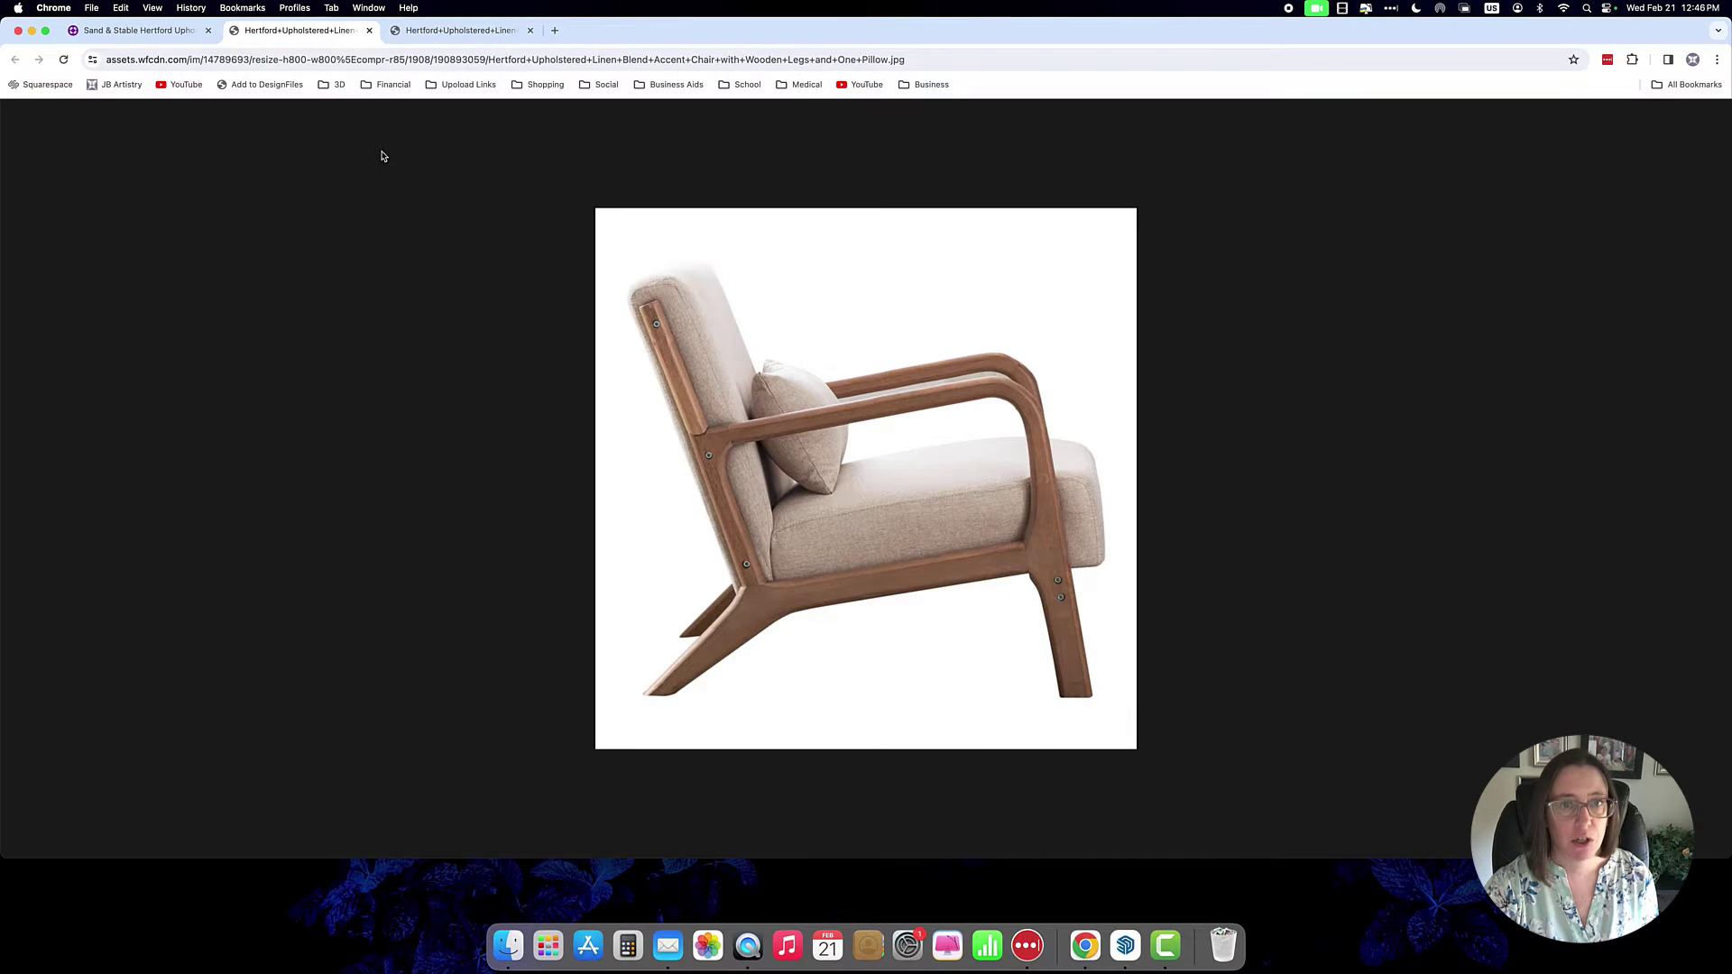
click(470, 36)
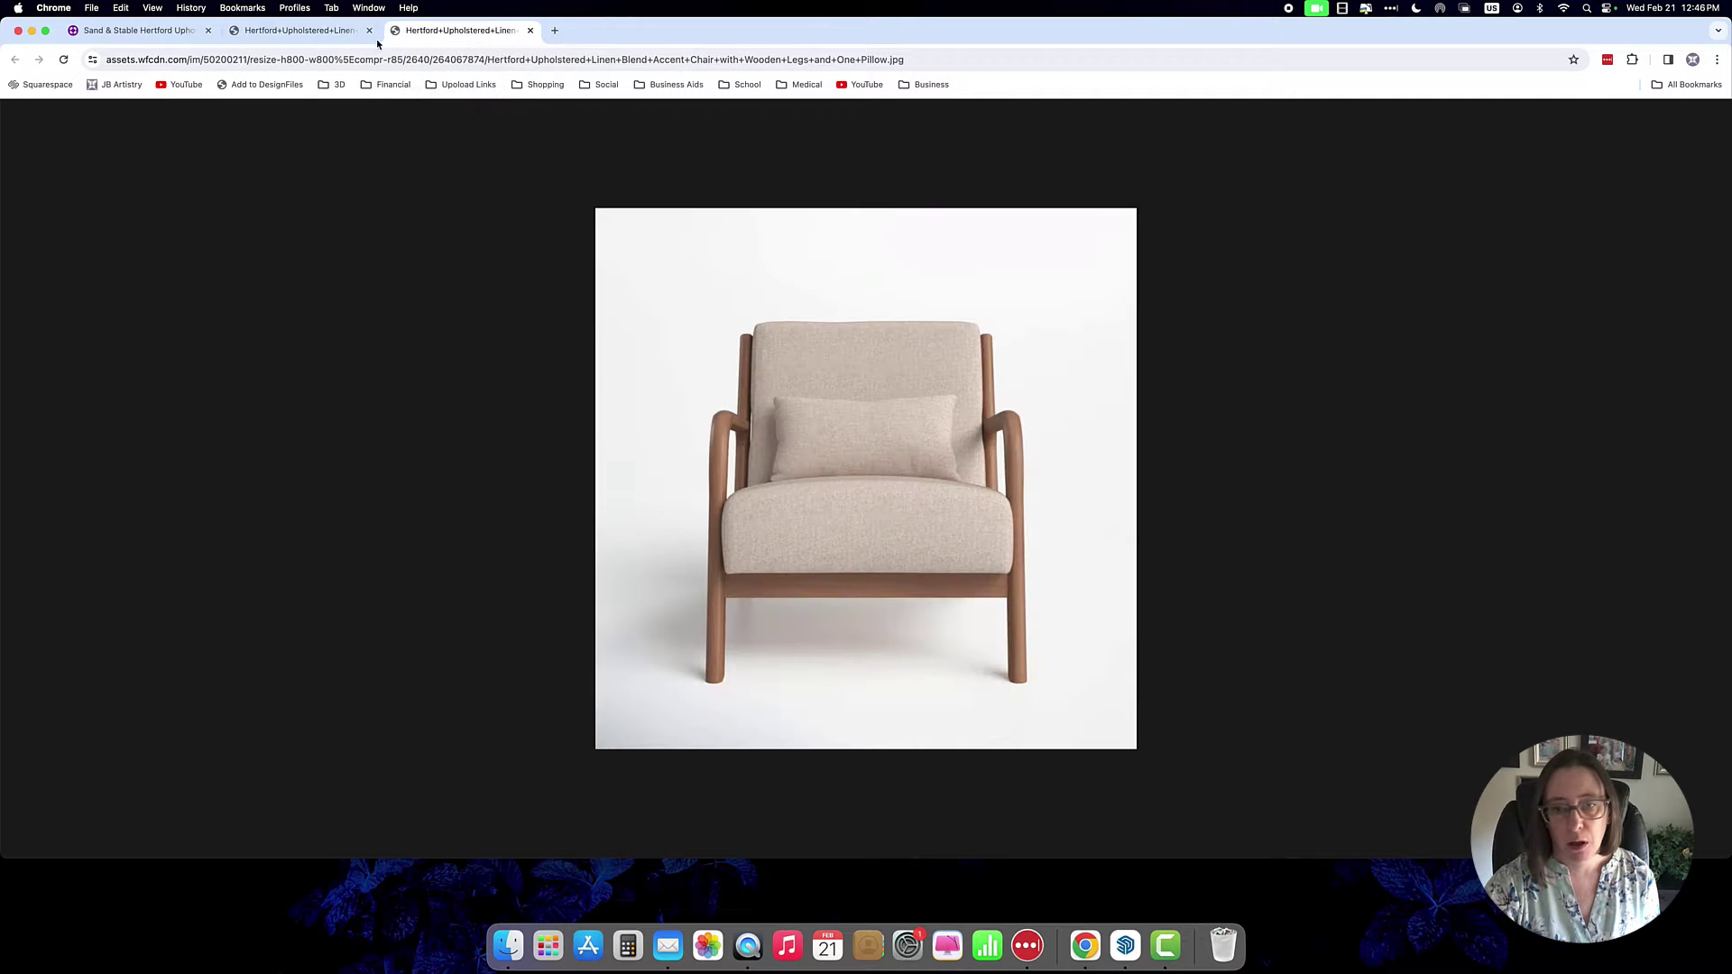
click(178, 34)
scroll(1046, 536, down, 15)
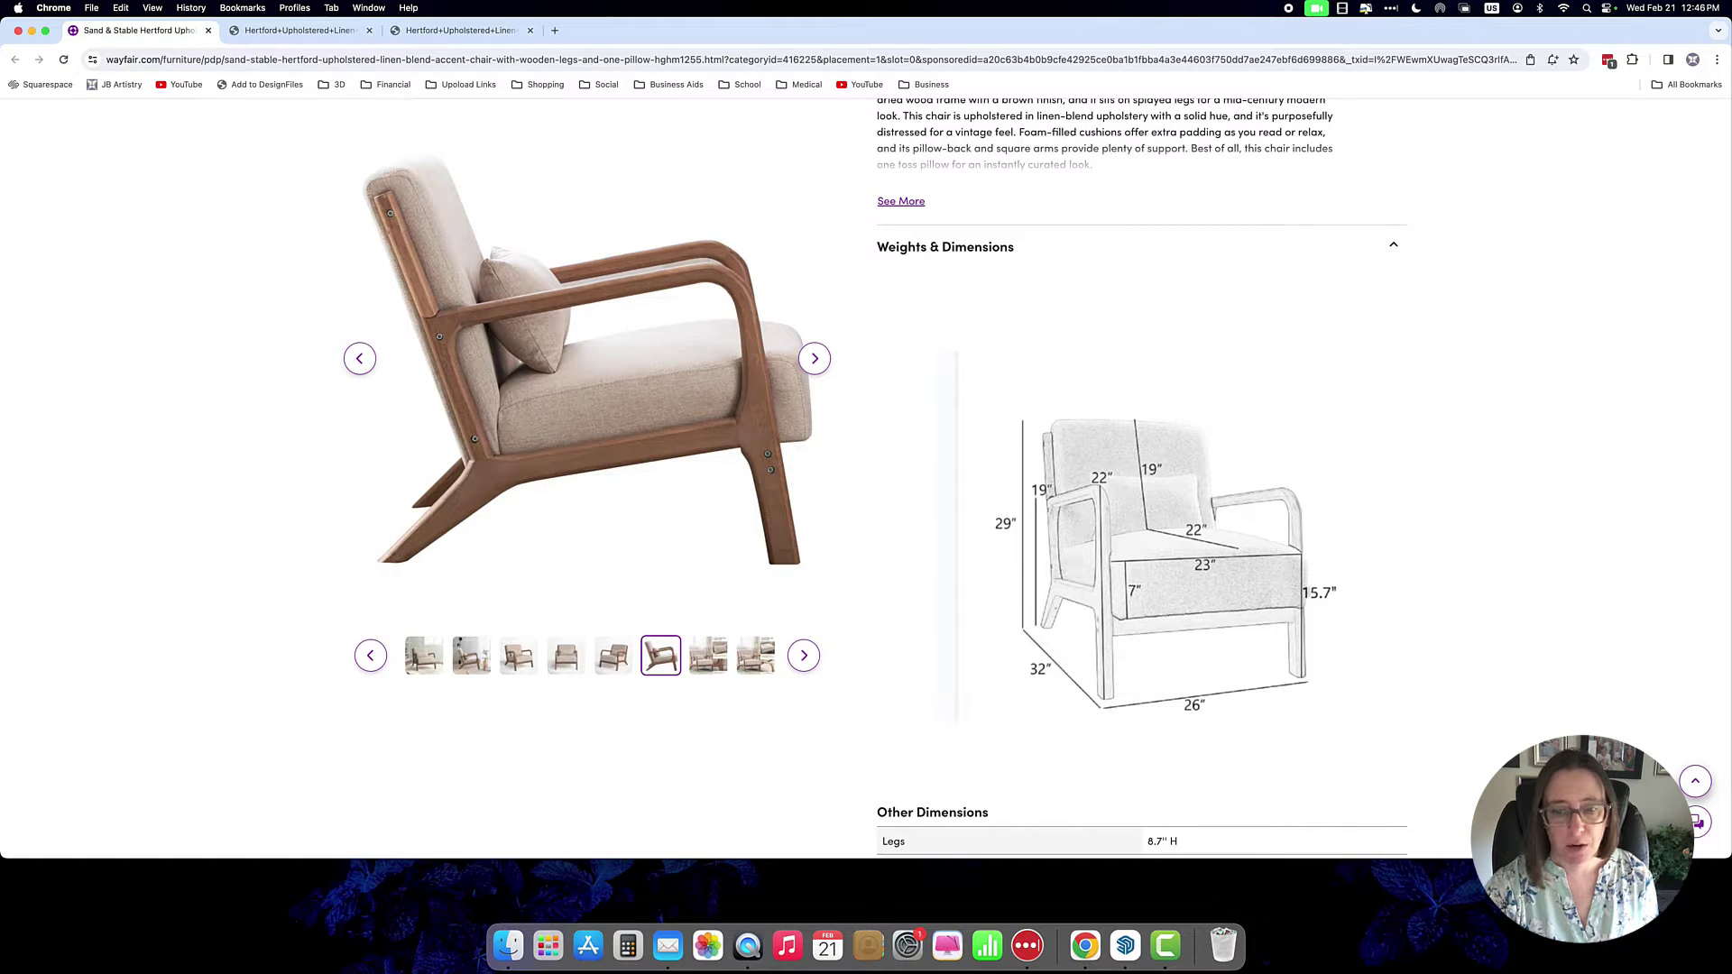
Step: Switch to SketchUp and draw a 26 by 32 inch rectangle on the ground starting at the origin
click(1124, 945)
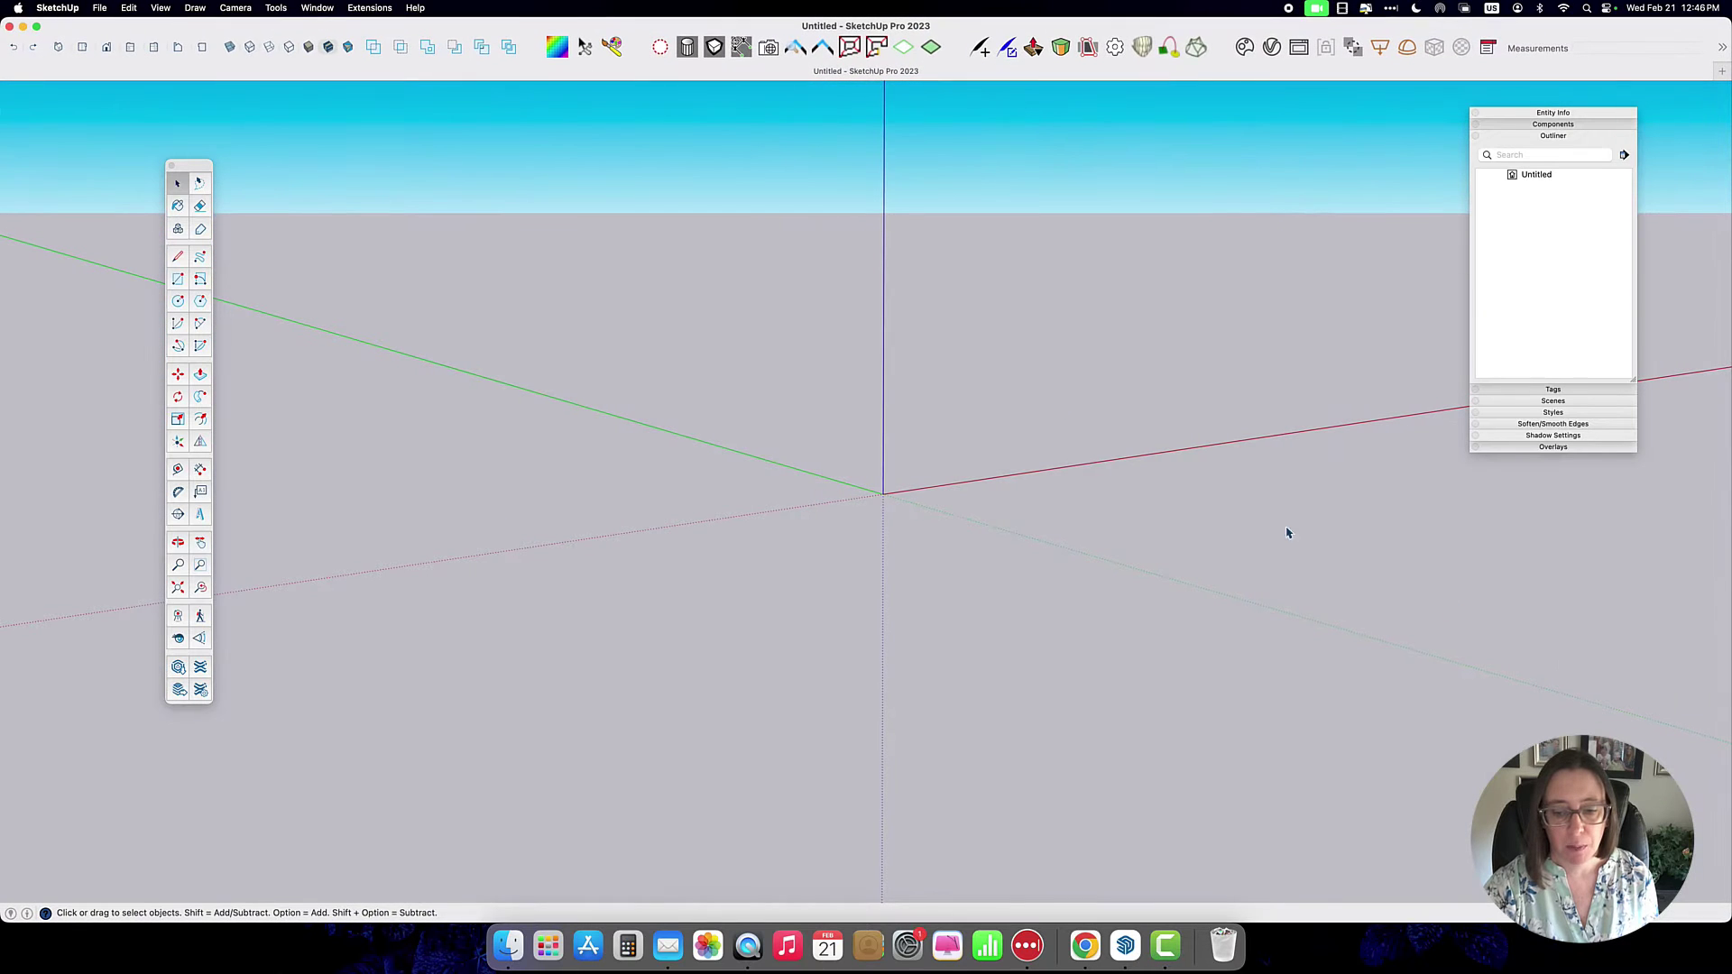
click(177, 279)
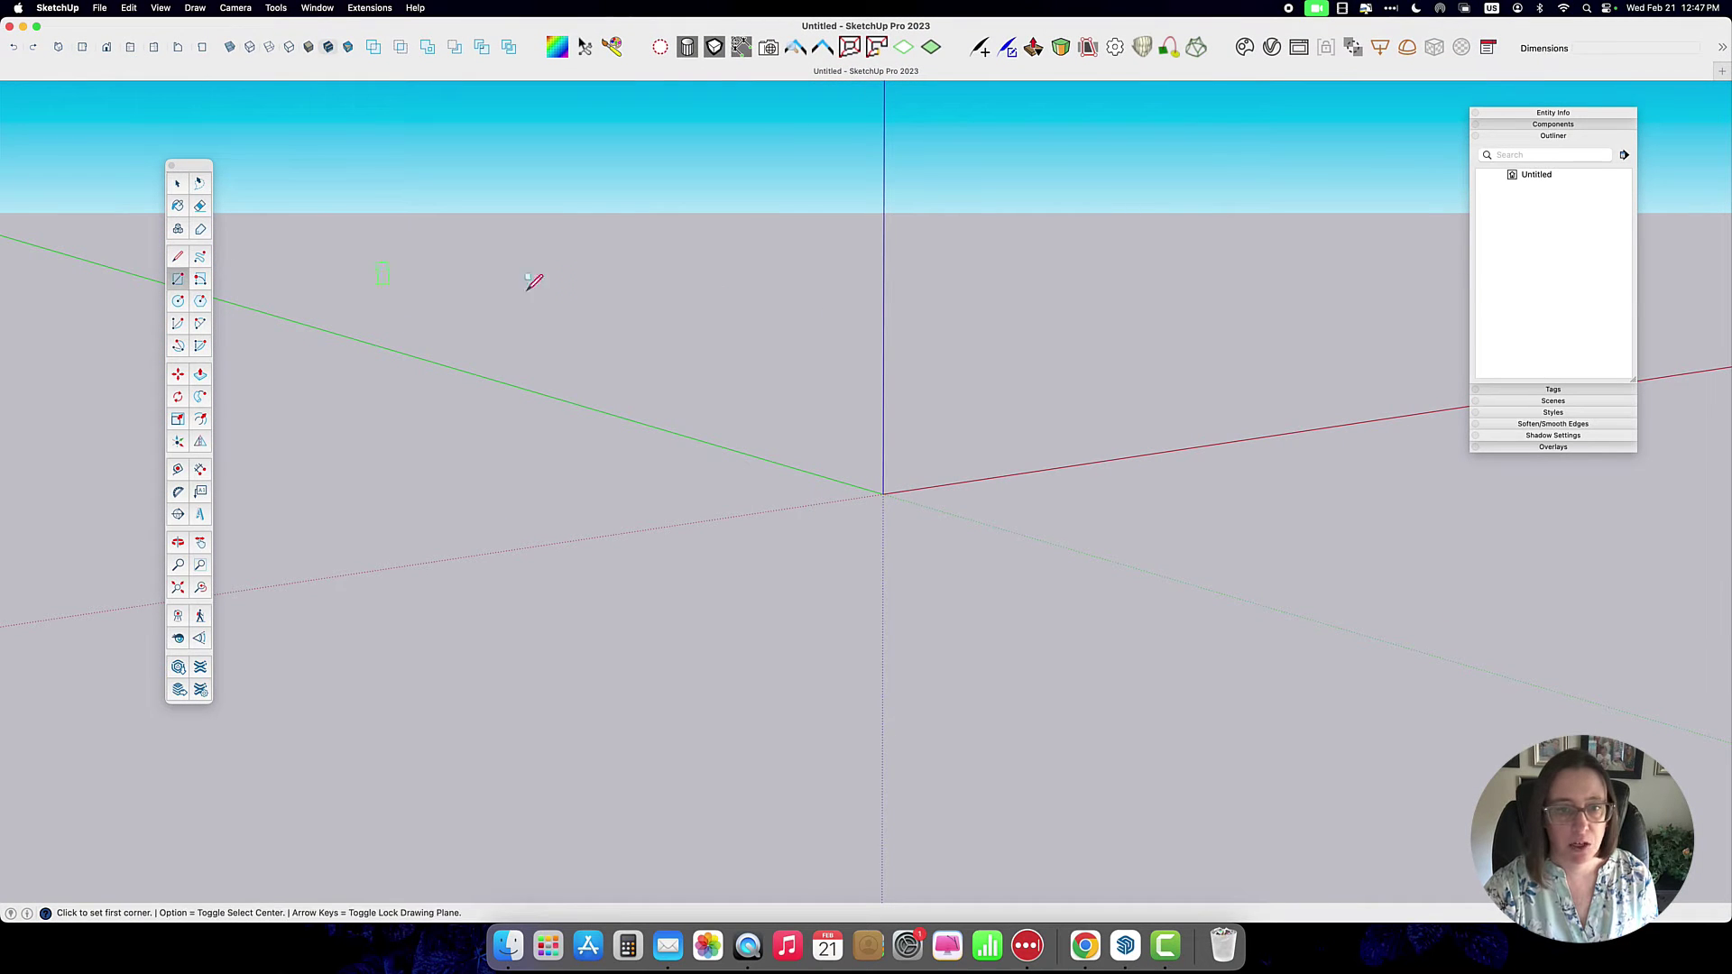
click(883, 494)
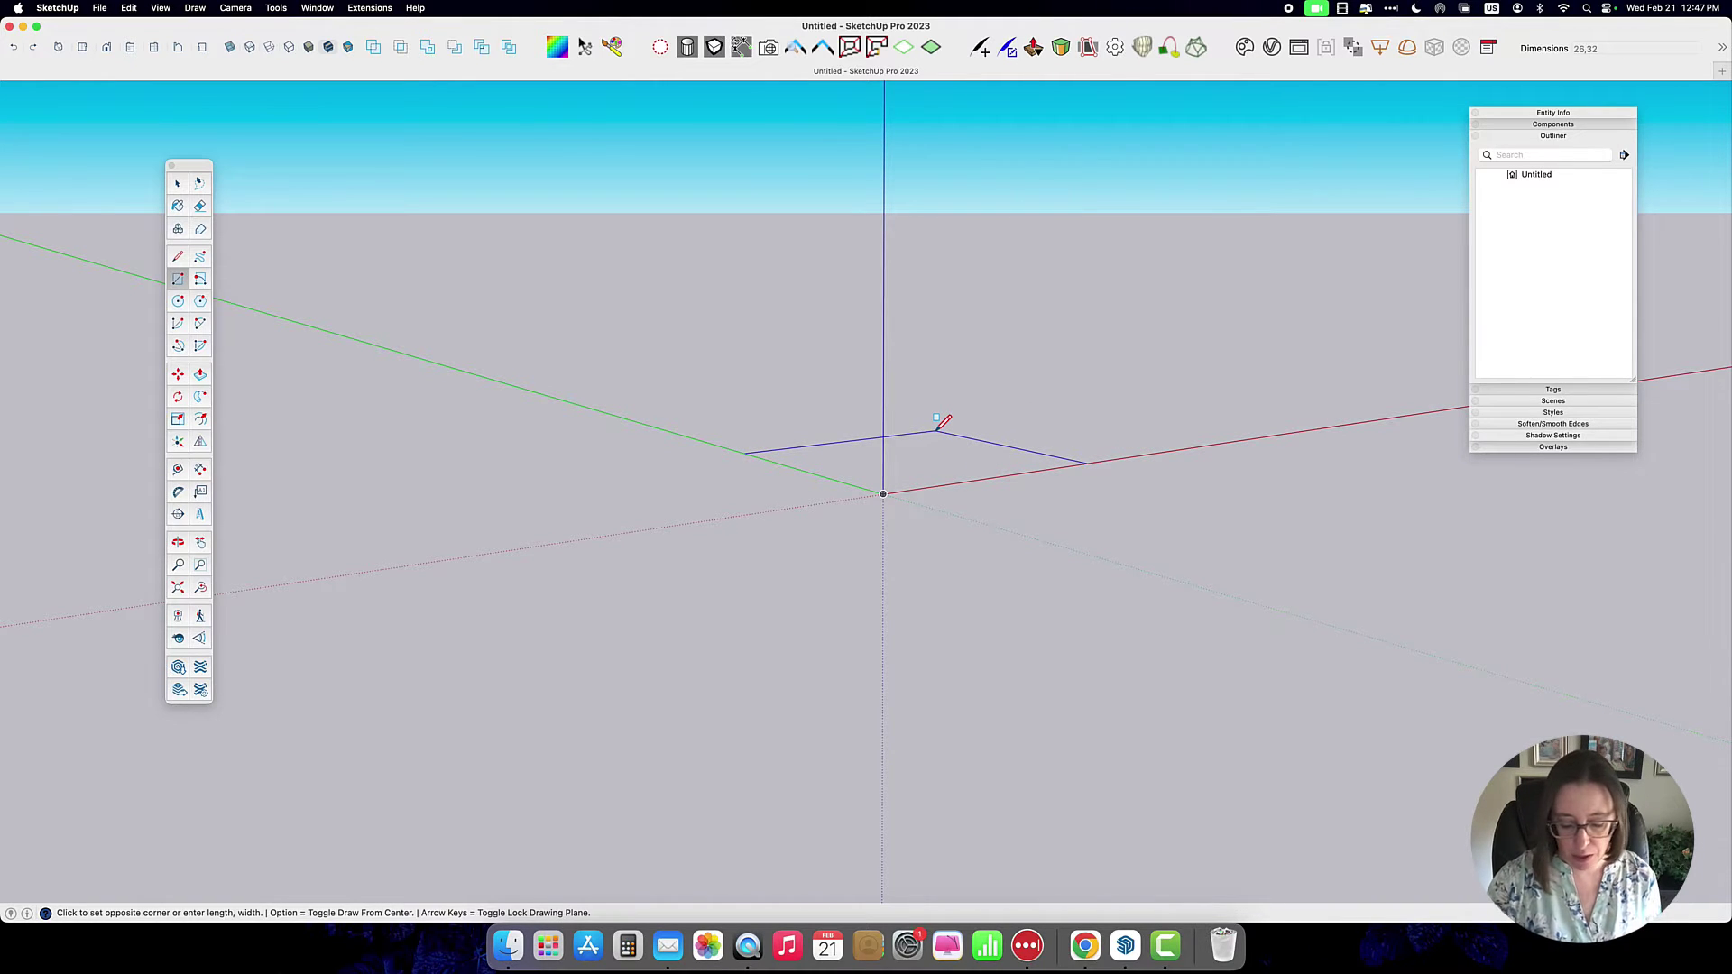
text(26,32)
key(Return)
Step: Push/Pull the rectangle up 29 inches to form the reference box
key(p)
click(906, 478)
text(29)
key(Return)
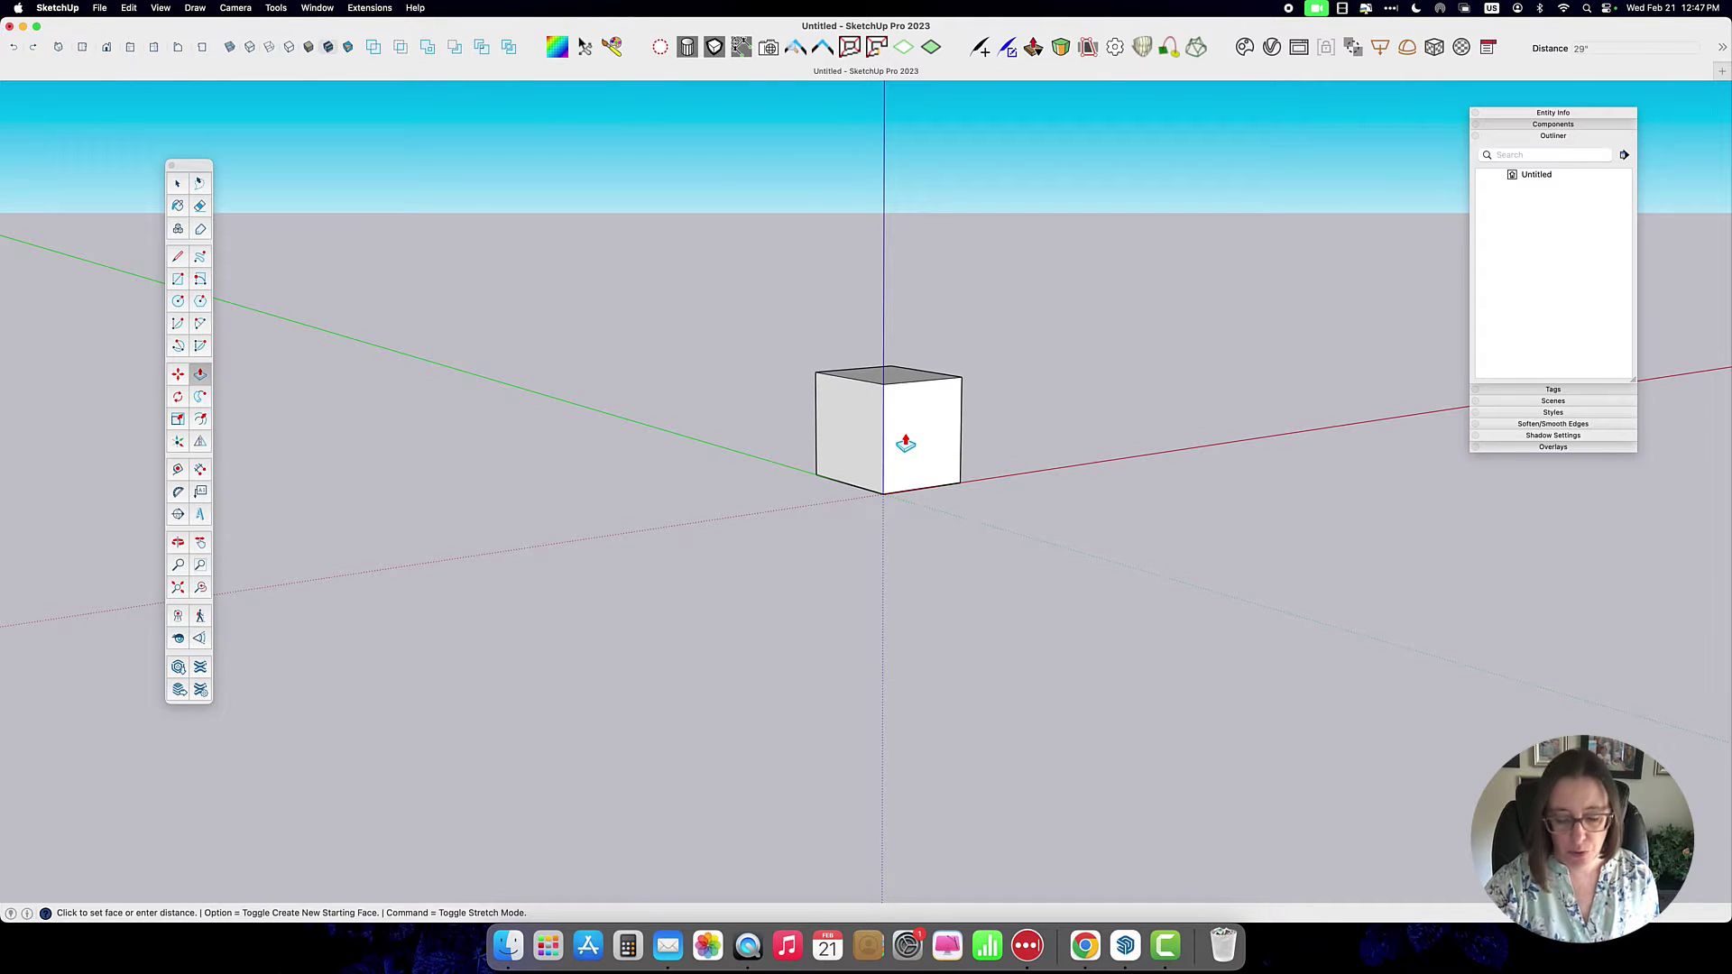
scroll(906, 442, up, 5)
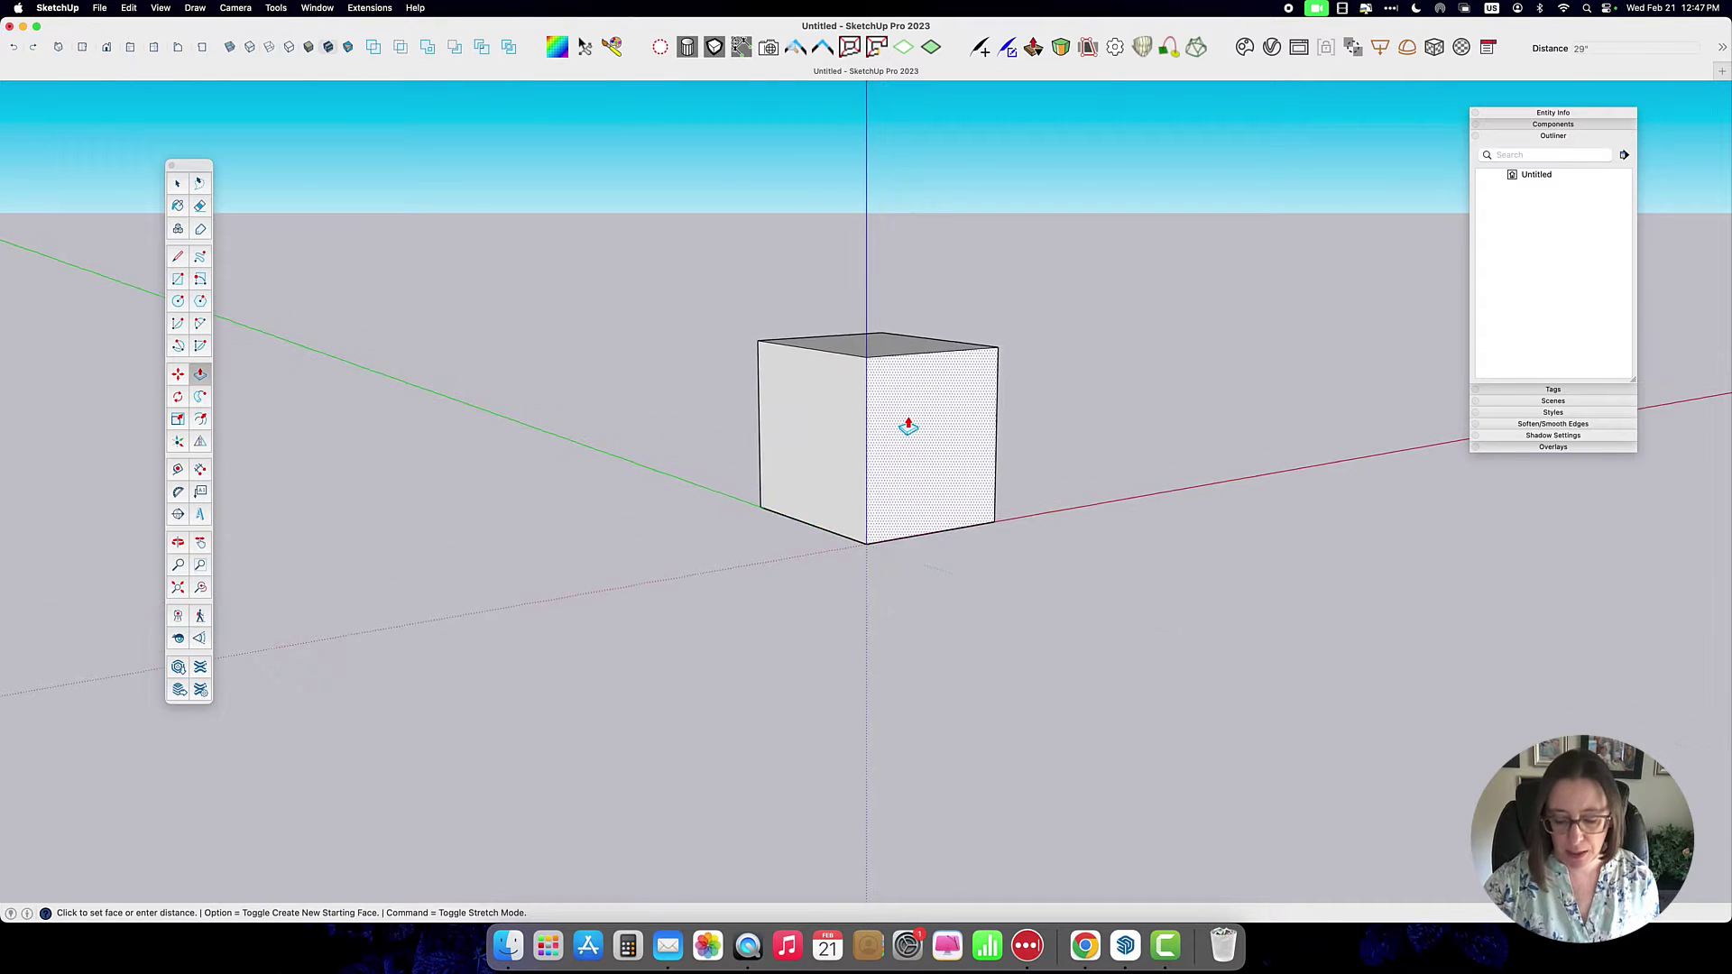
Step: Create a new texture in the model's materials from the front-view chair screenshot on the Desktop
click(177, 206)
drag(393, 170, 397, 199)
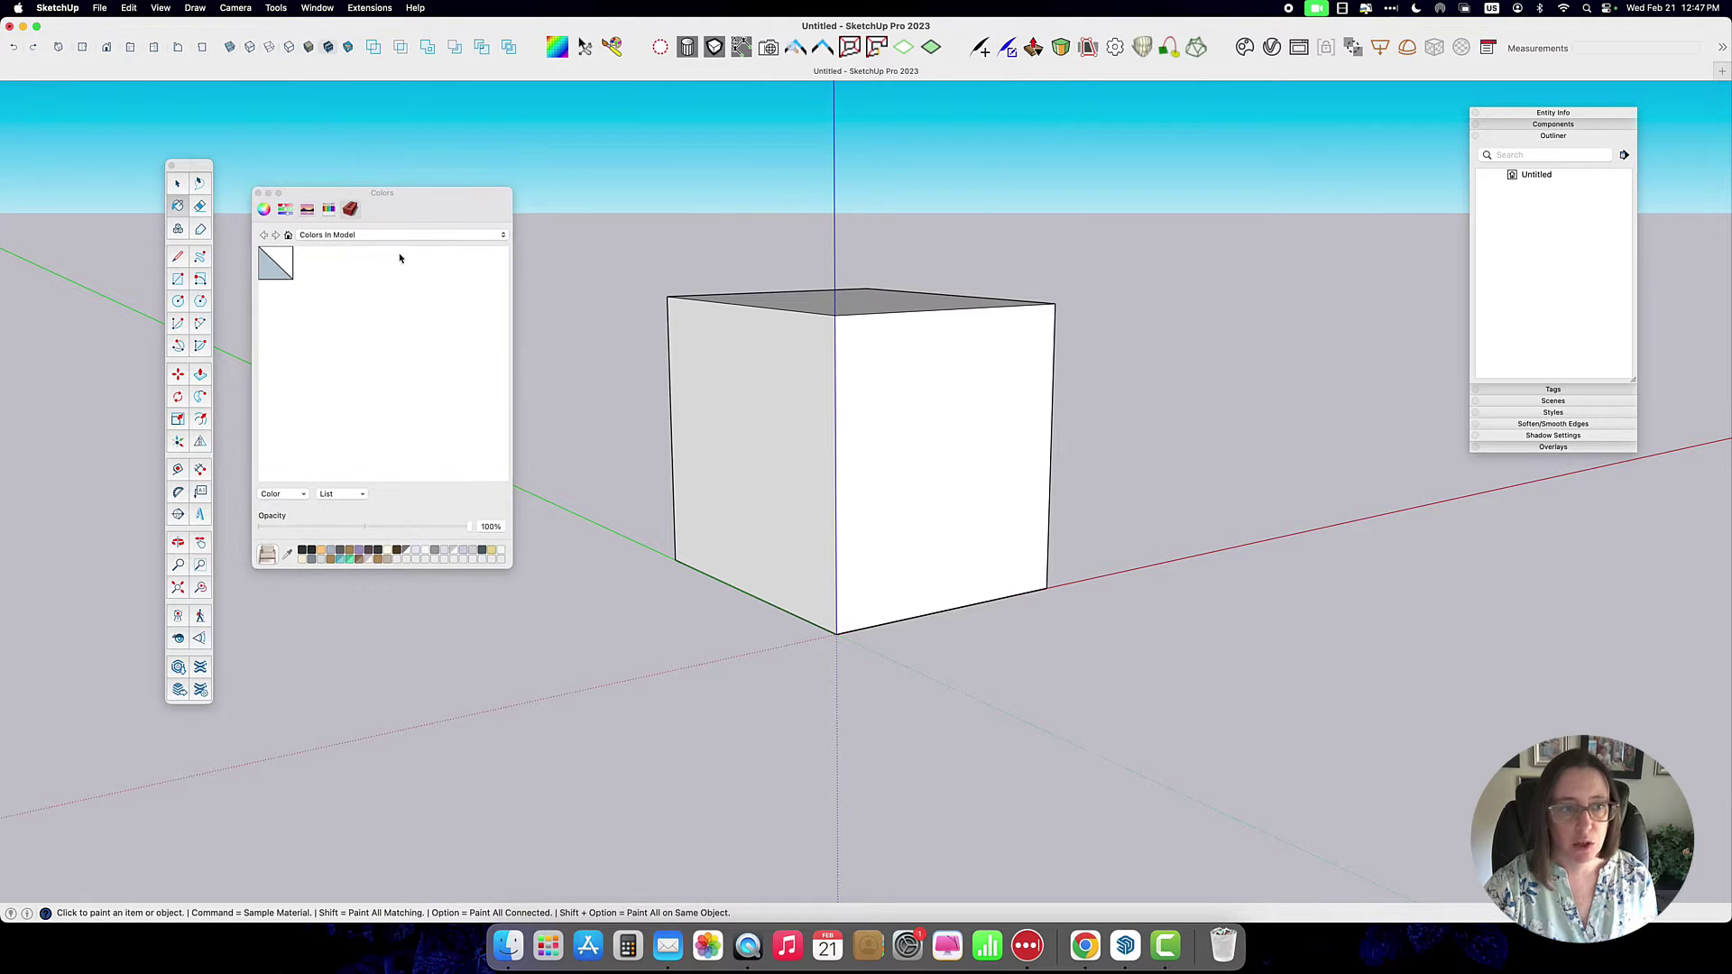
right_click(388, 320)
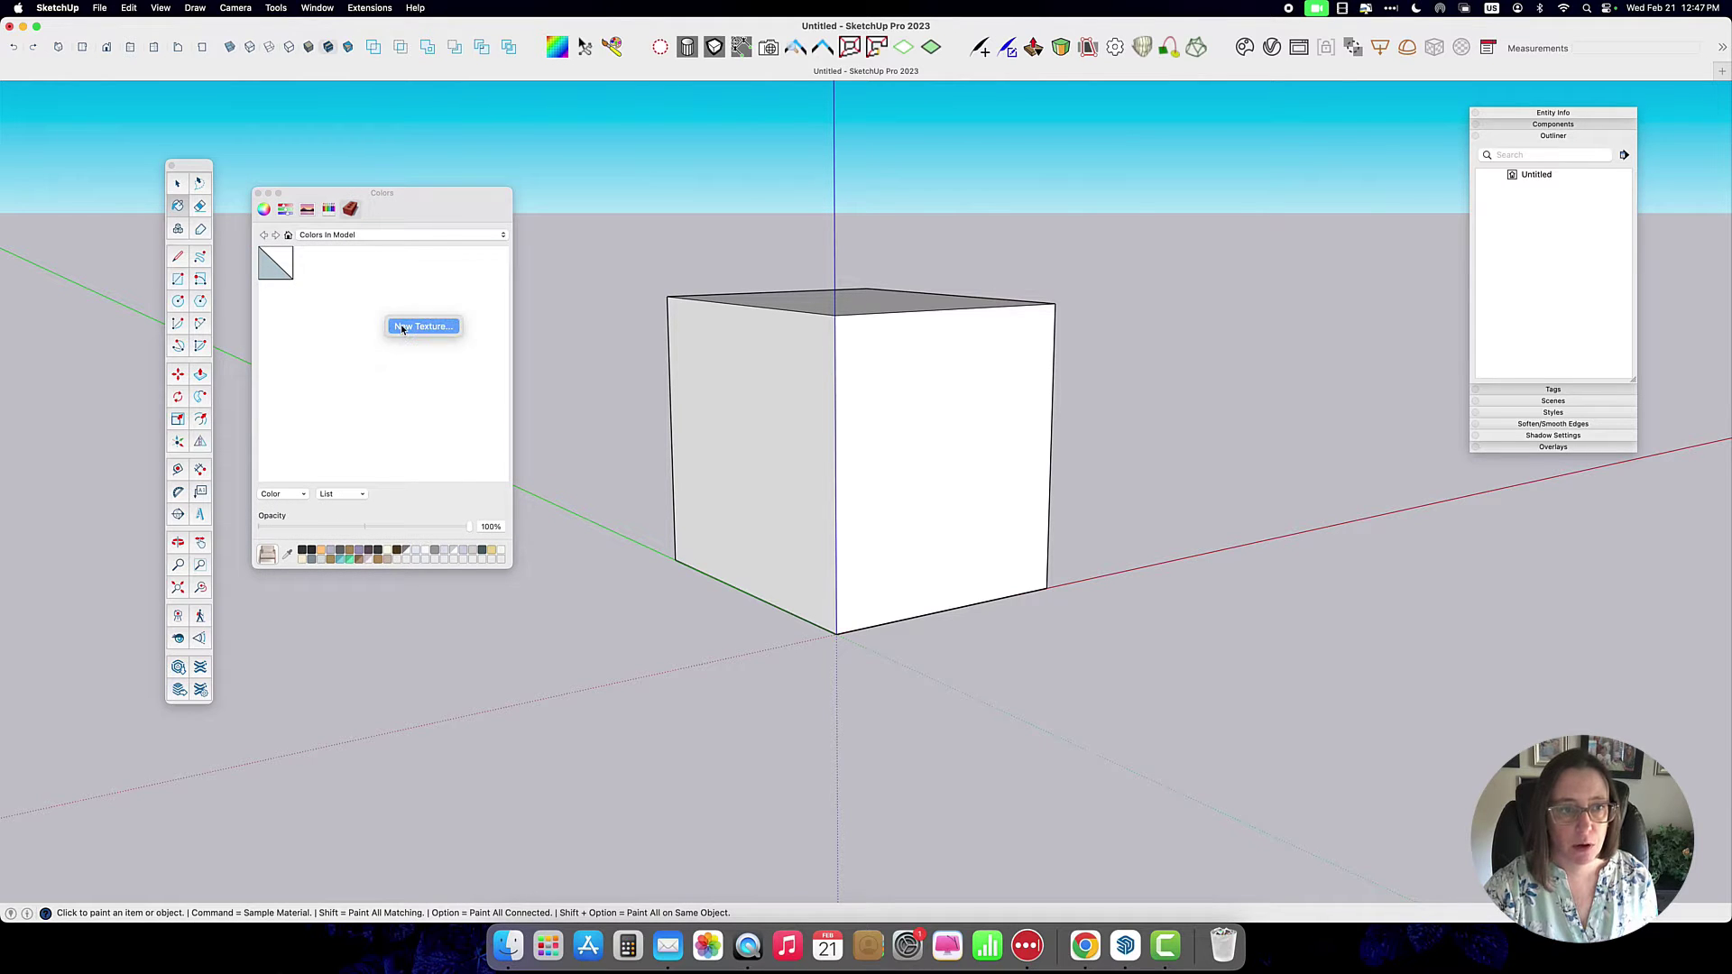
click(402, 329)
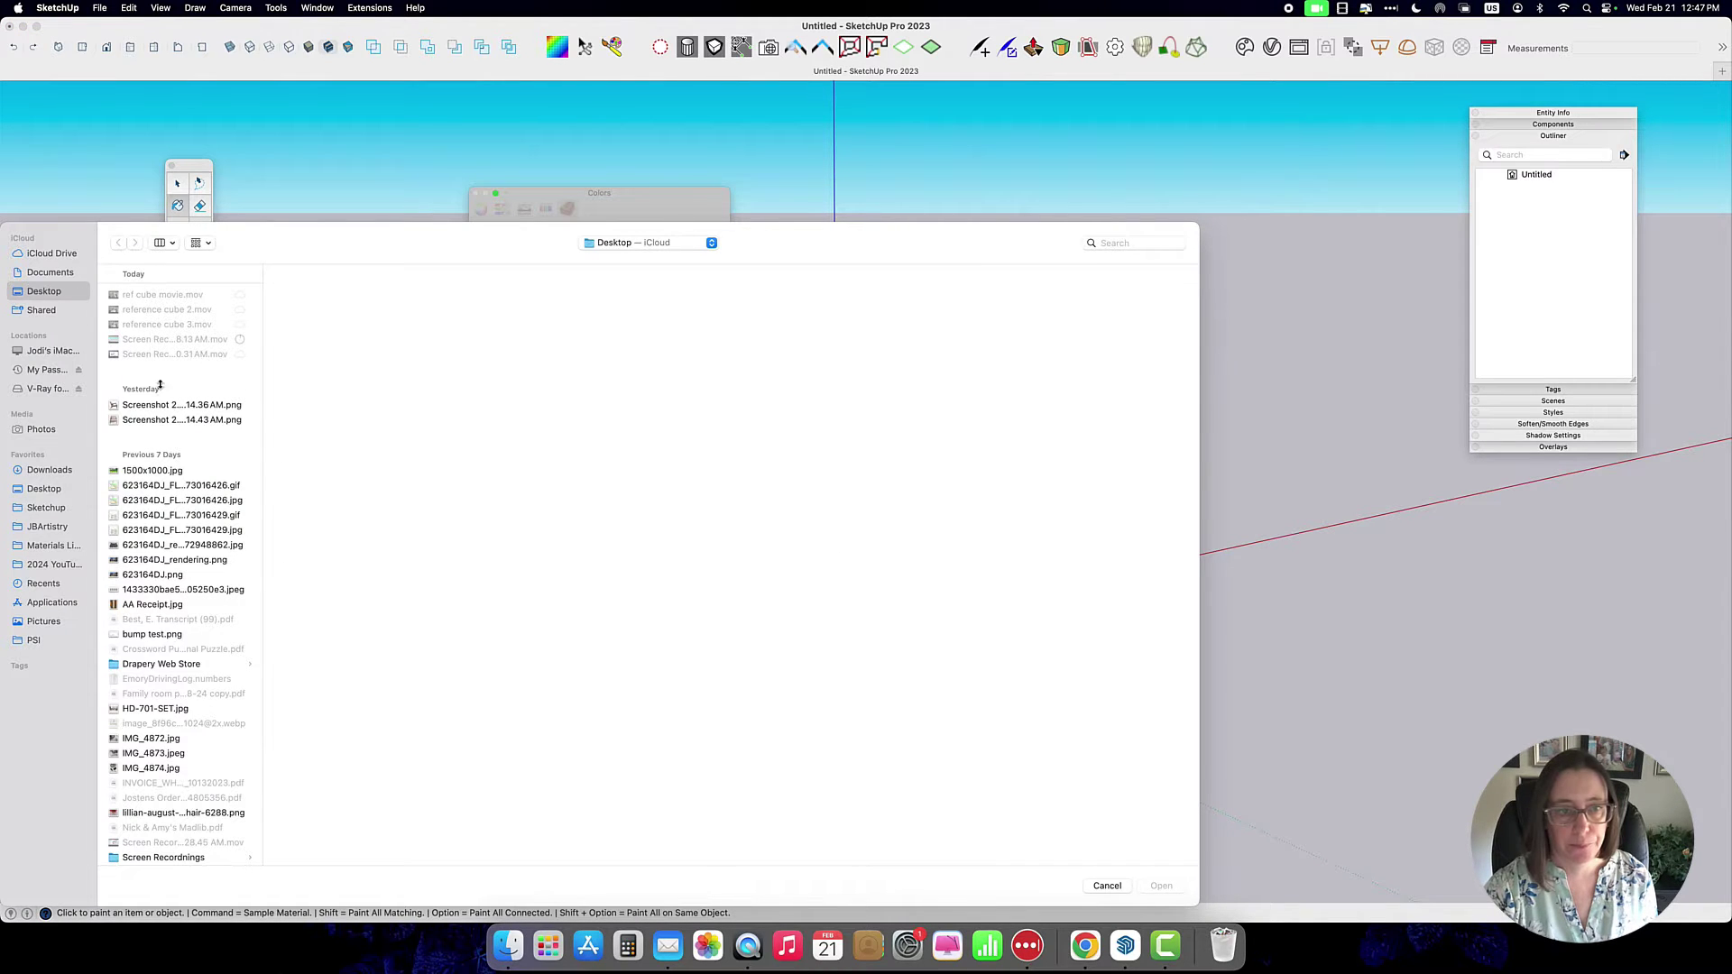
click(182, 419)
click(1160, 884)
click(409, 405)
Step: Create a second new texture from the side-view chair screenshot on the Desktop
right_click(389, 314)
click(416, 325)
click(181, 410)
click(1159, 885)
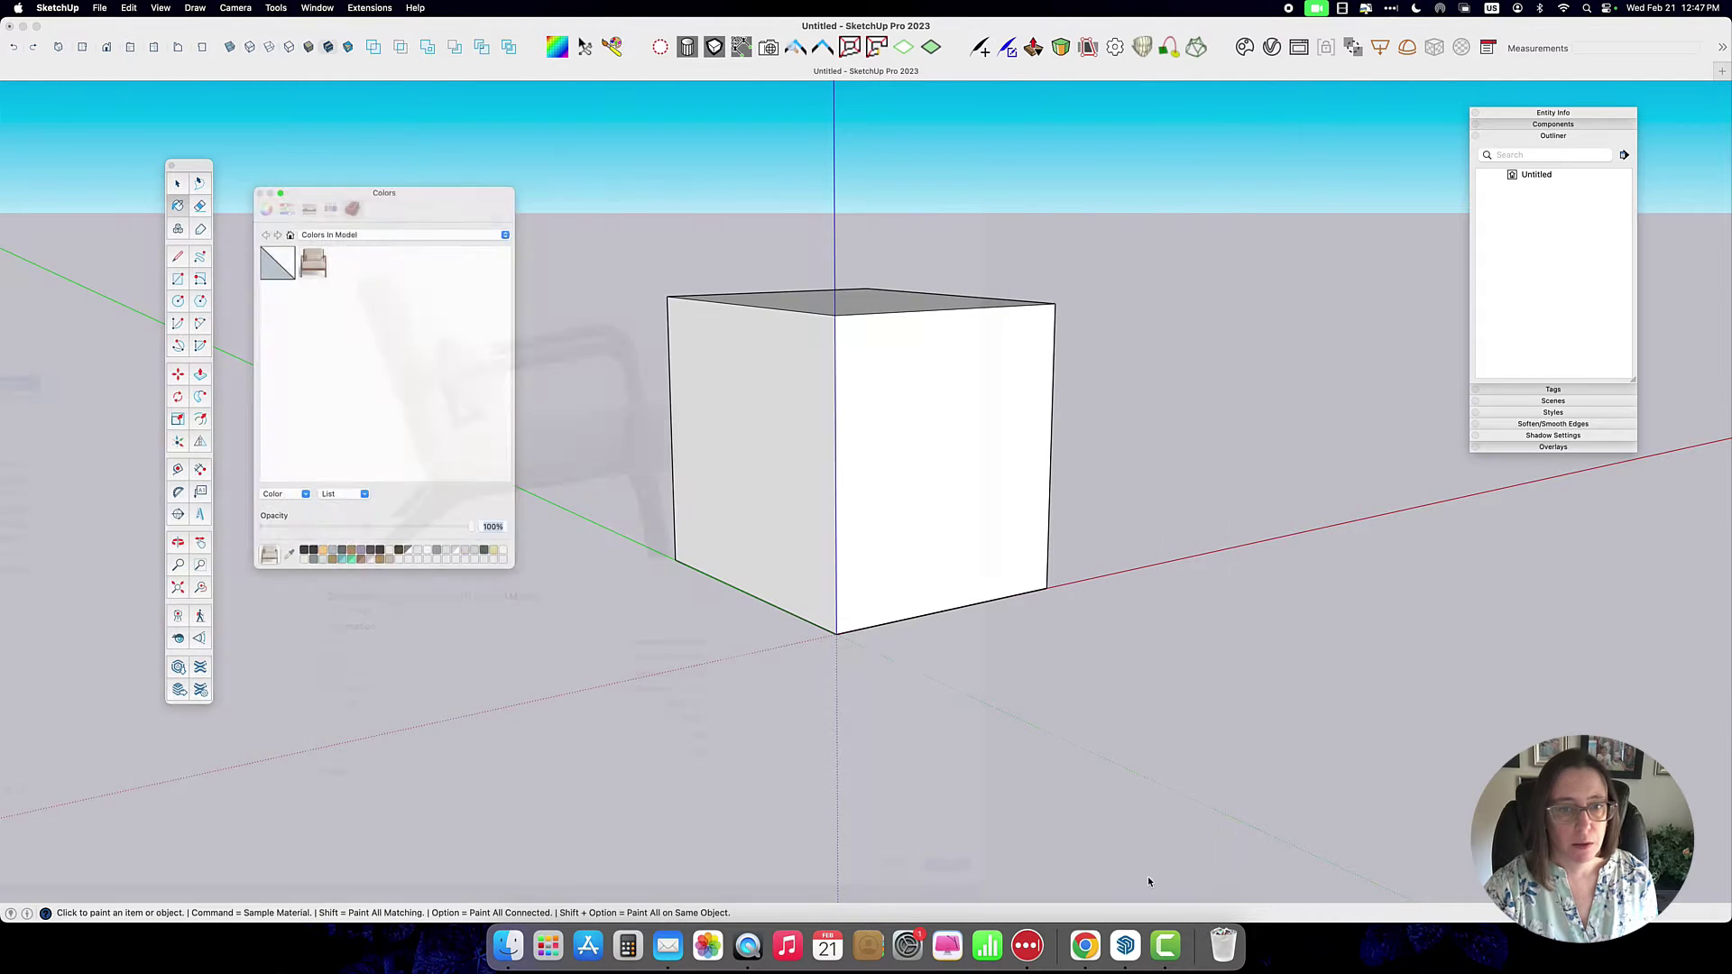
click(410, 405)
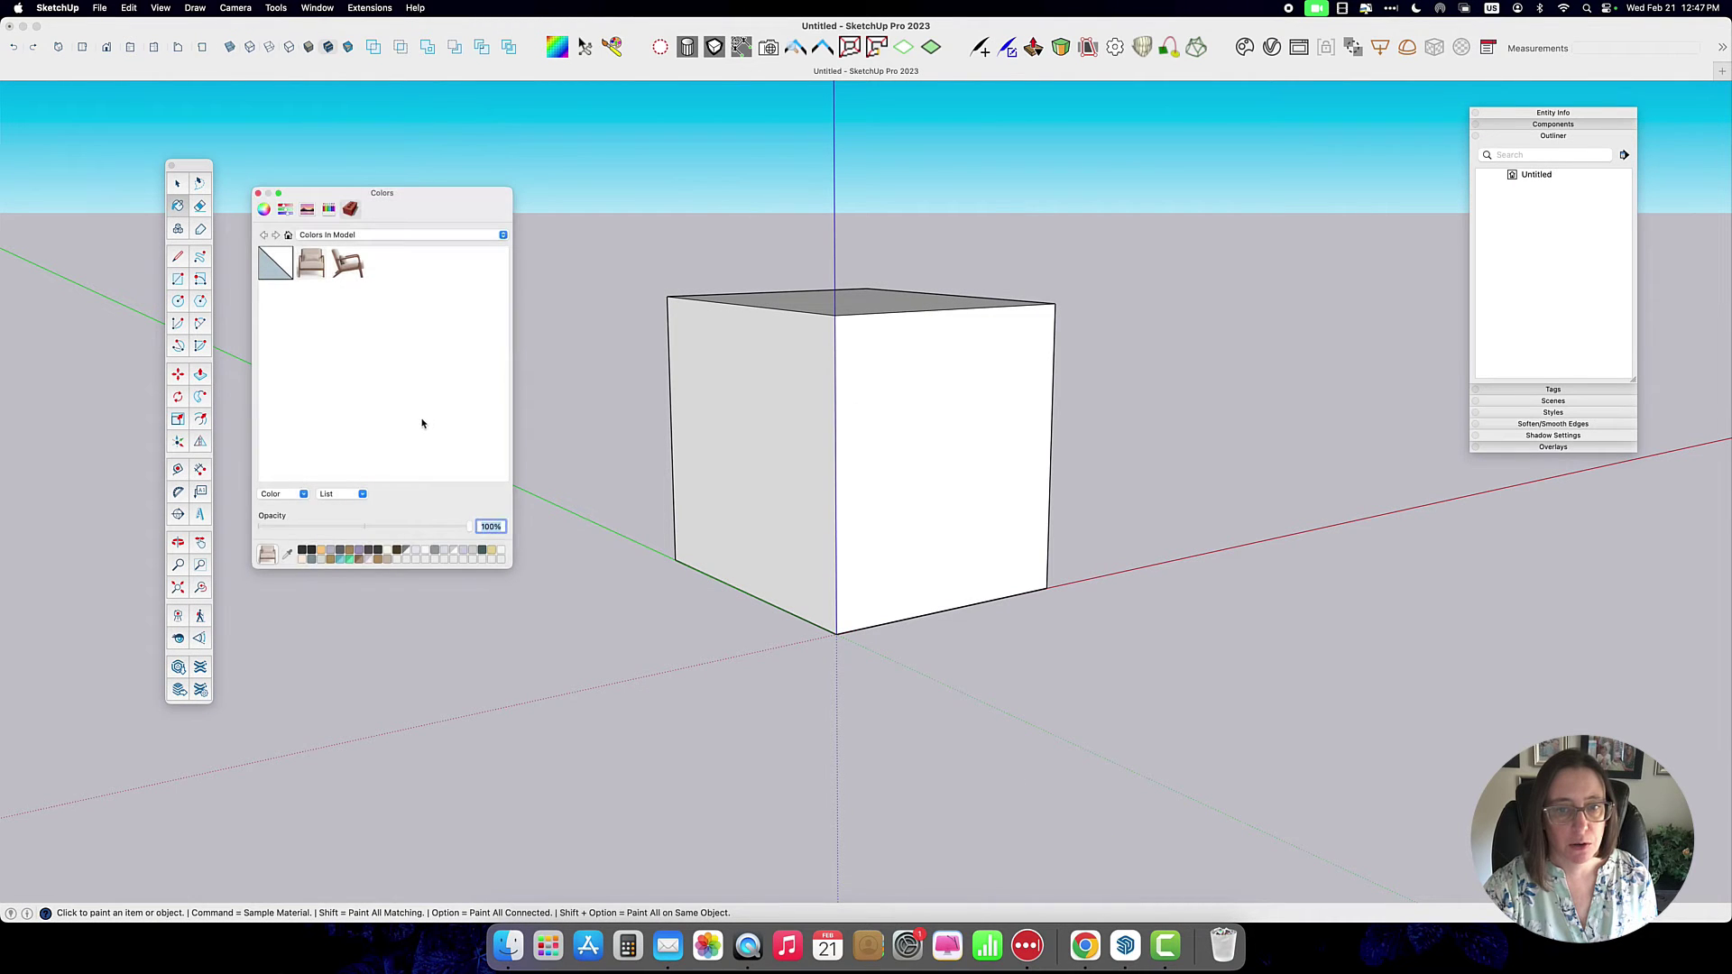
Step: Paint the box's front face and the adjacent side face with the front-view chair texture and close the materials window
click(303, 269)
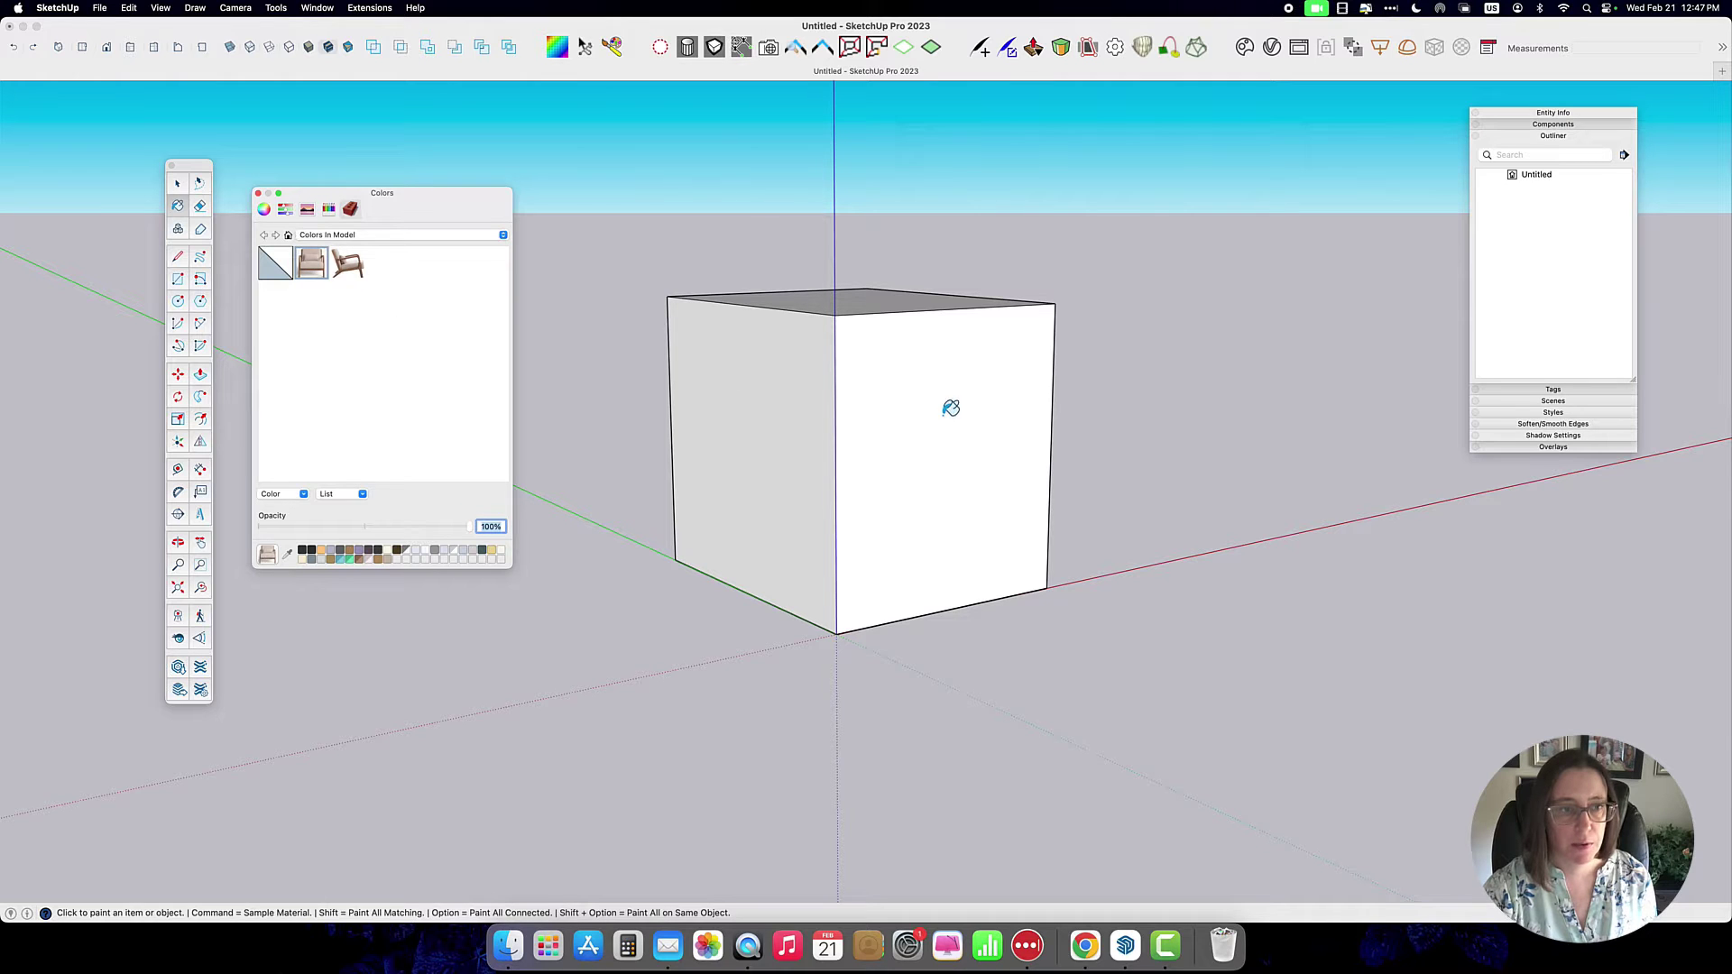
click(850, 471)
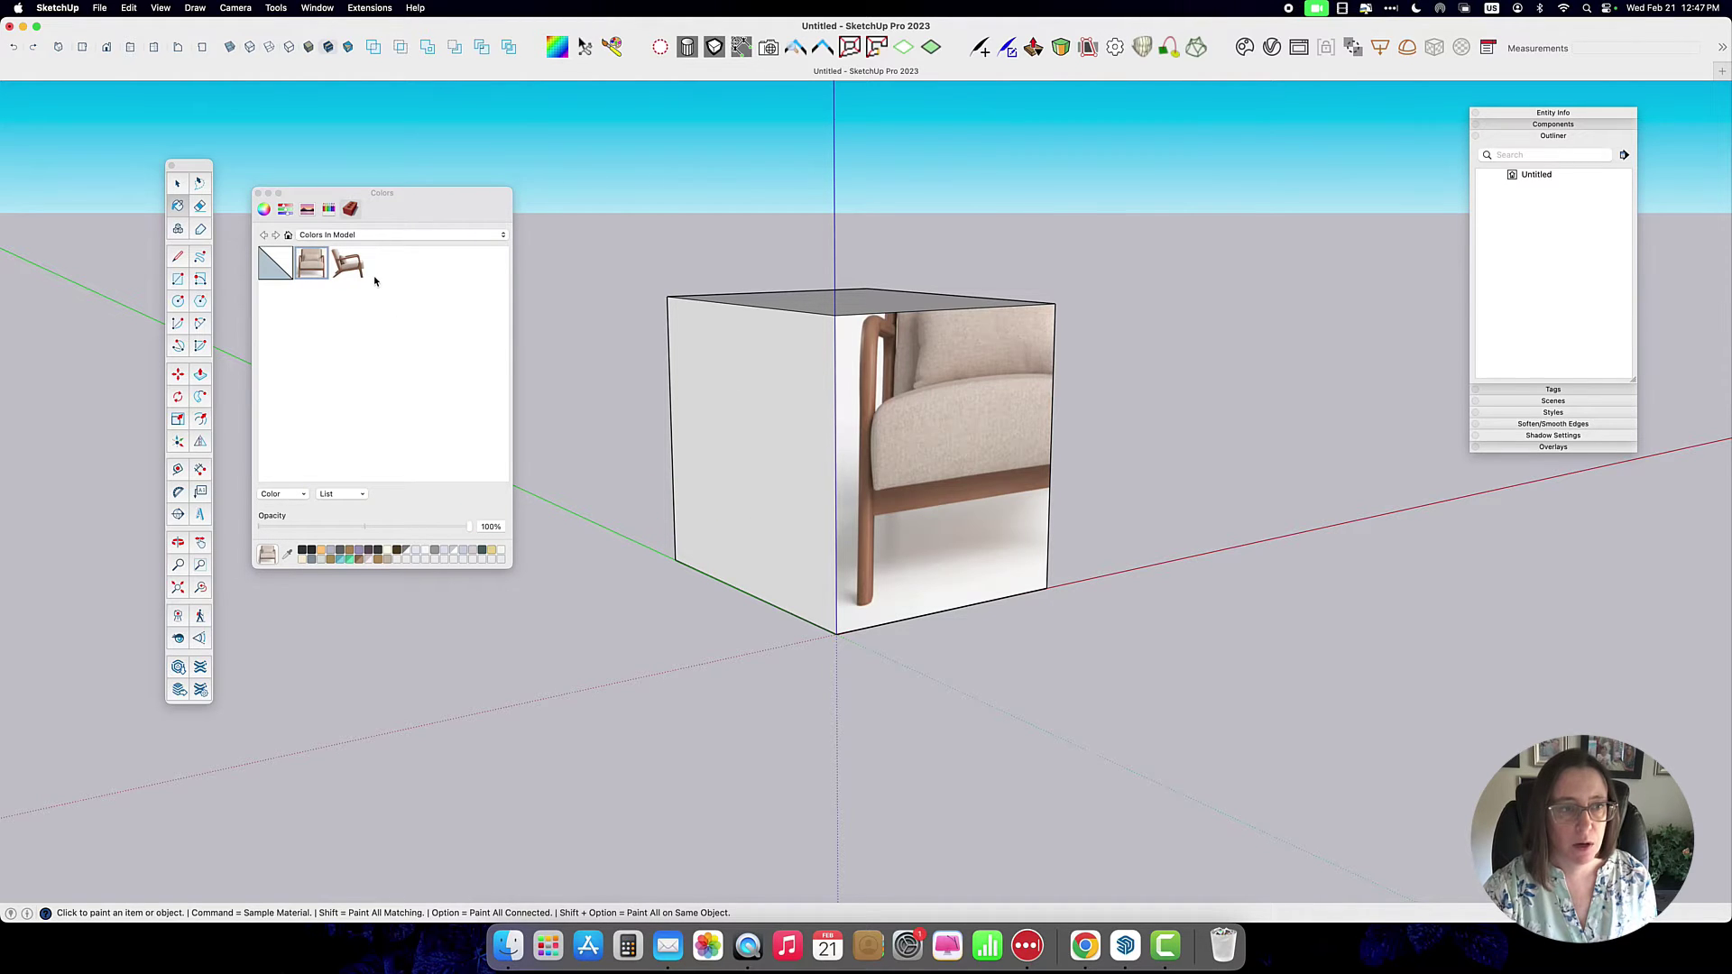
click(793, 398)
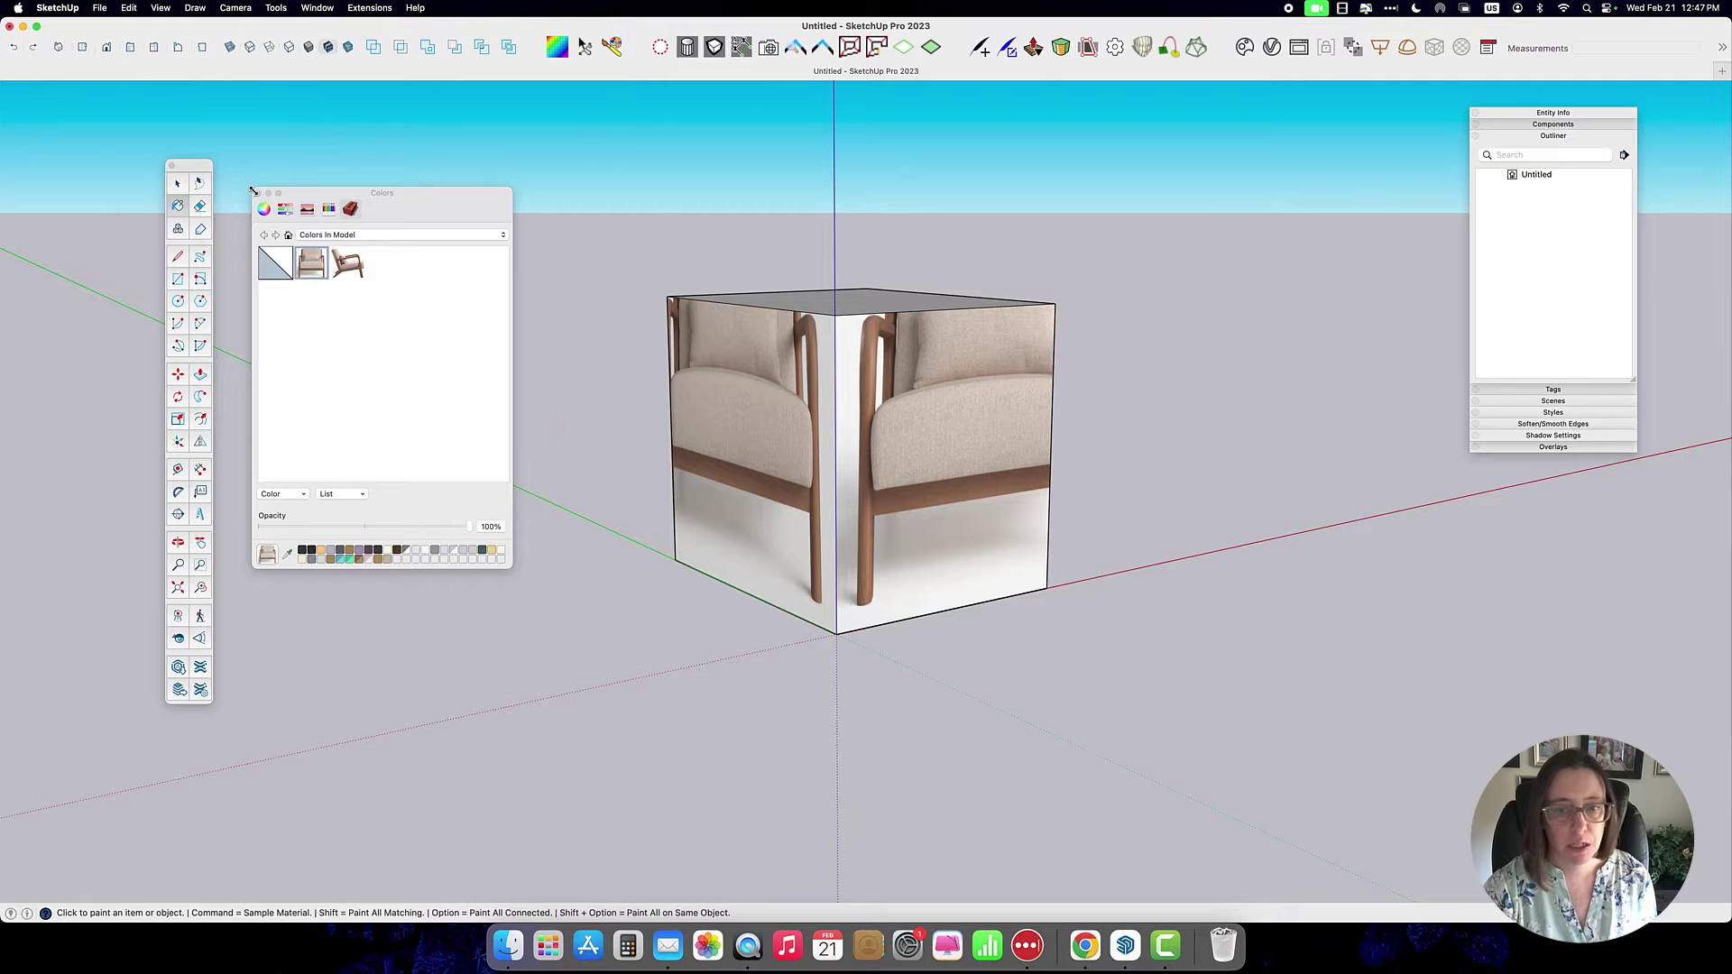
click(257, 194)
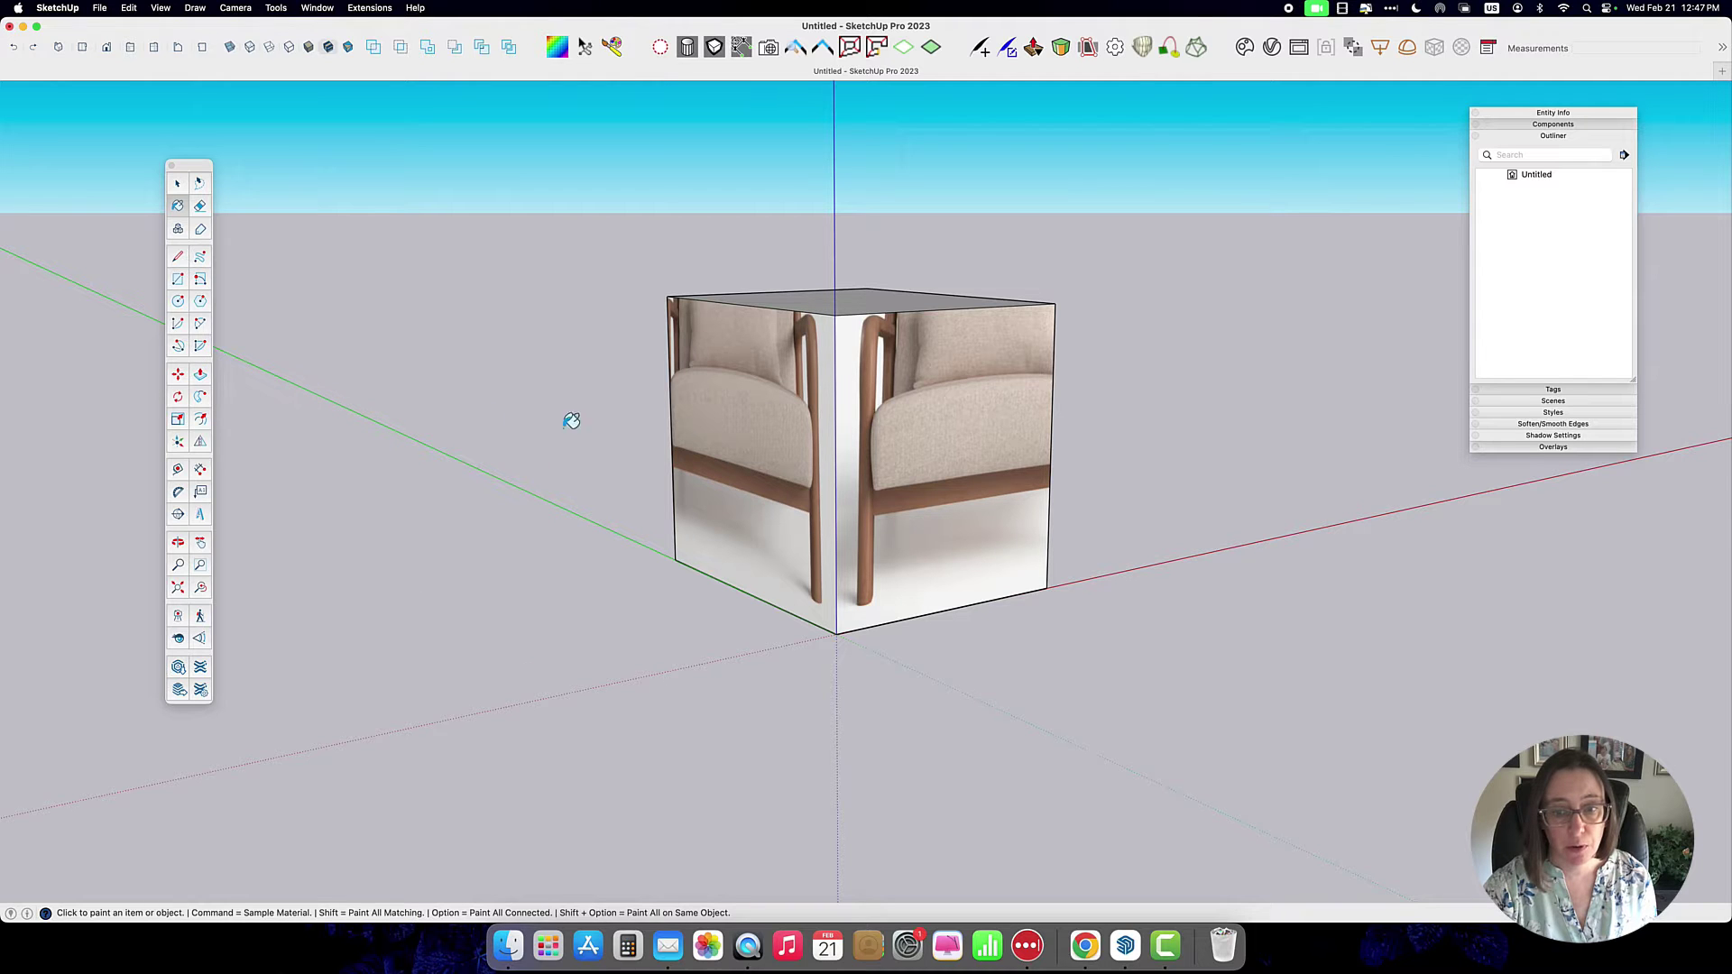
Step: Start positioning the front face's texture and place the two lower pins at the feet of the chair's front legs
click(176, 184)
click(919, 462)
right_click(917, 459)
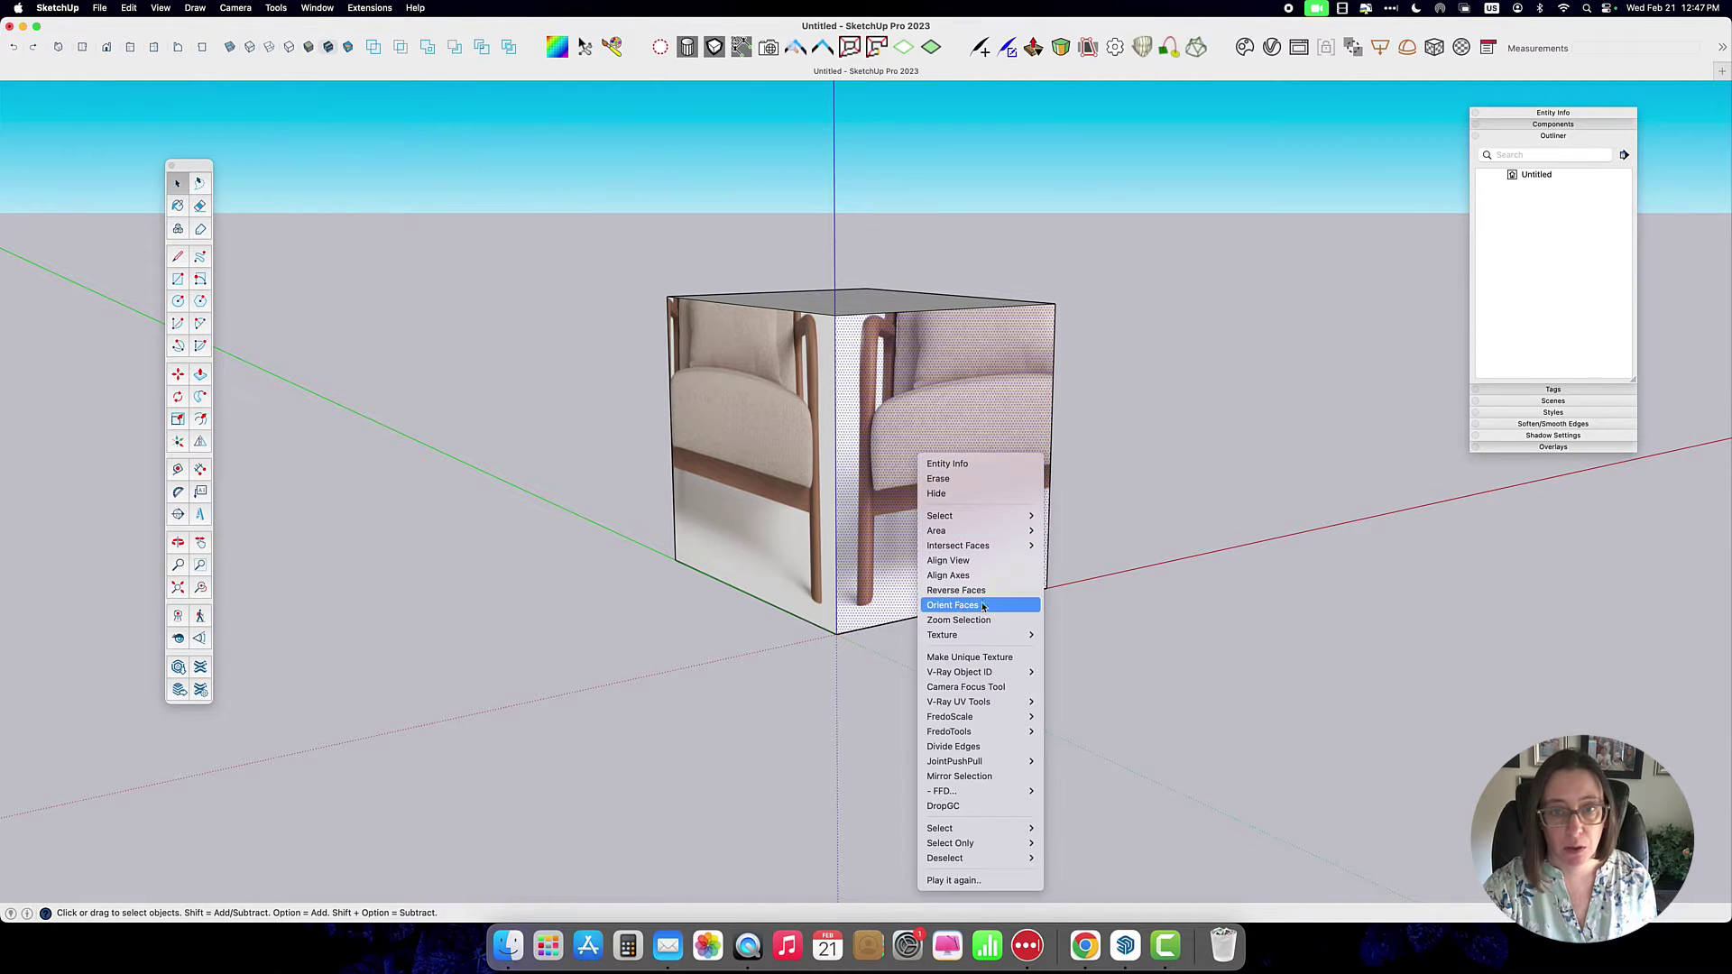
mouse_move(983, 640)
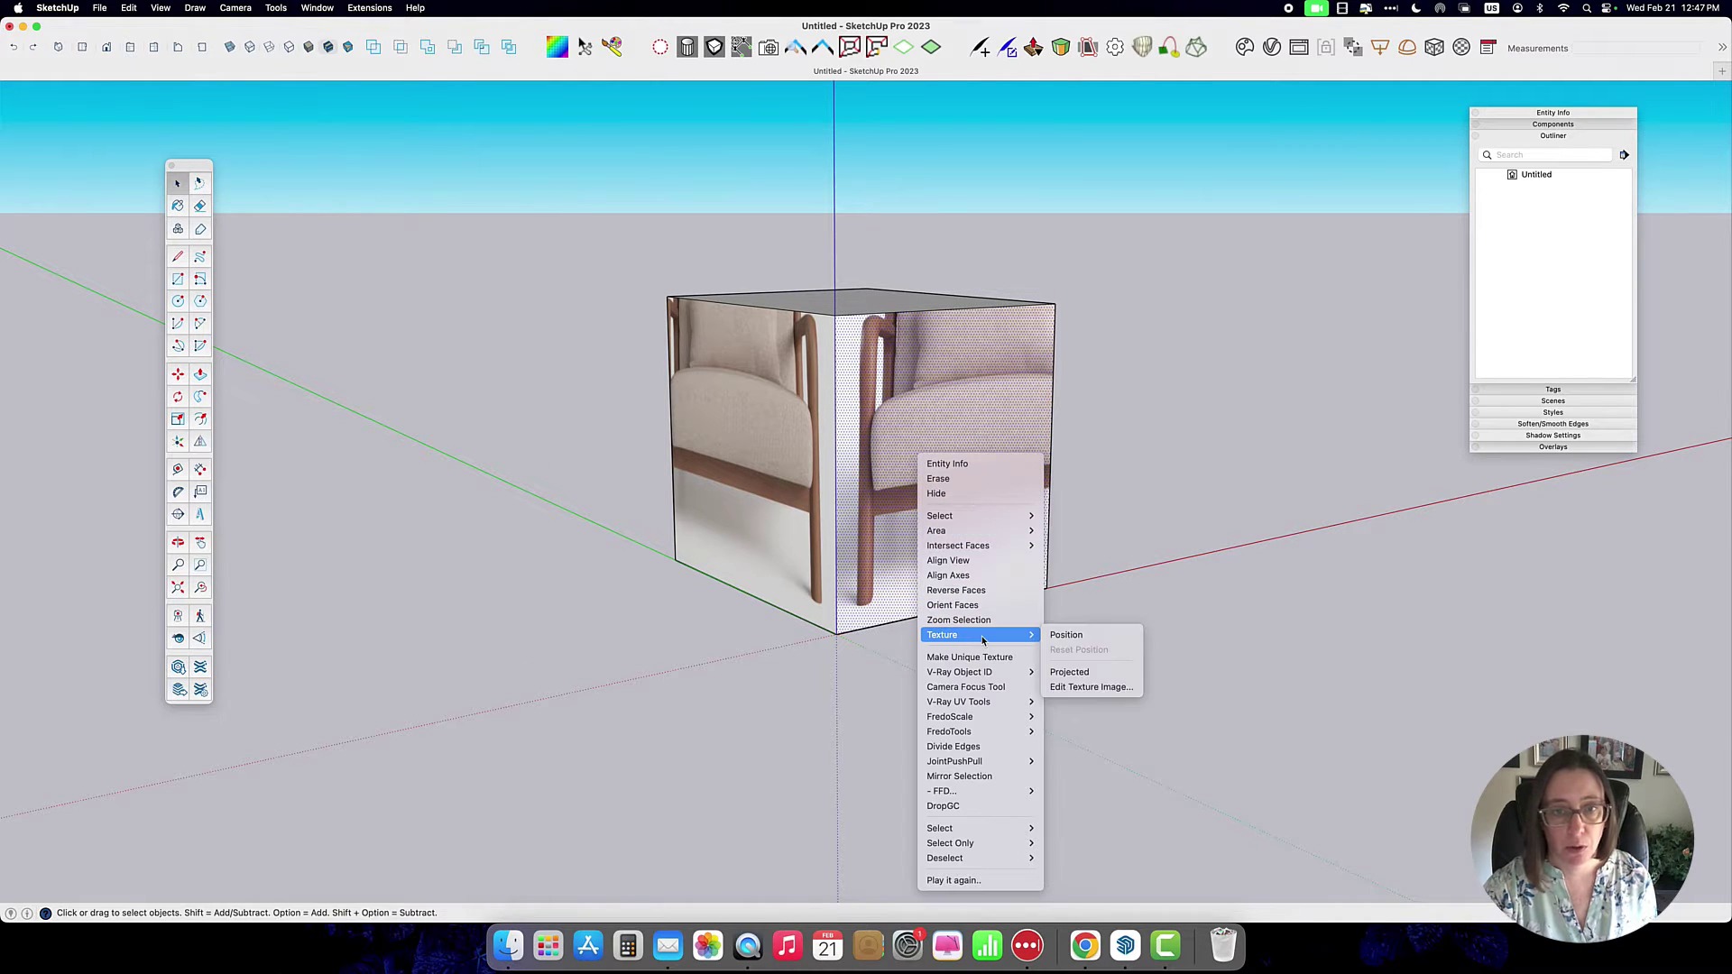
click(1090, 639)
middle_drag(1091, 640, 1006, 363)
scroll(1005, 363, up, 5)
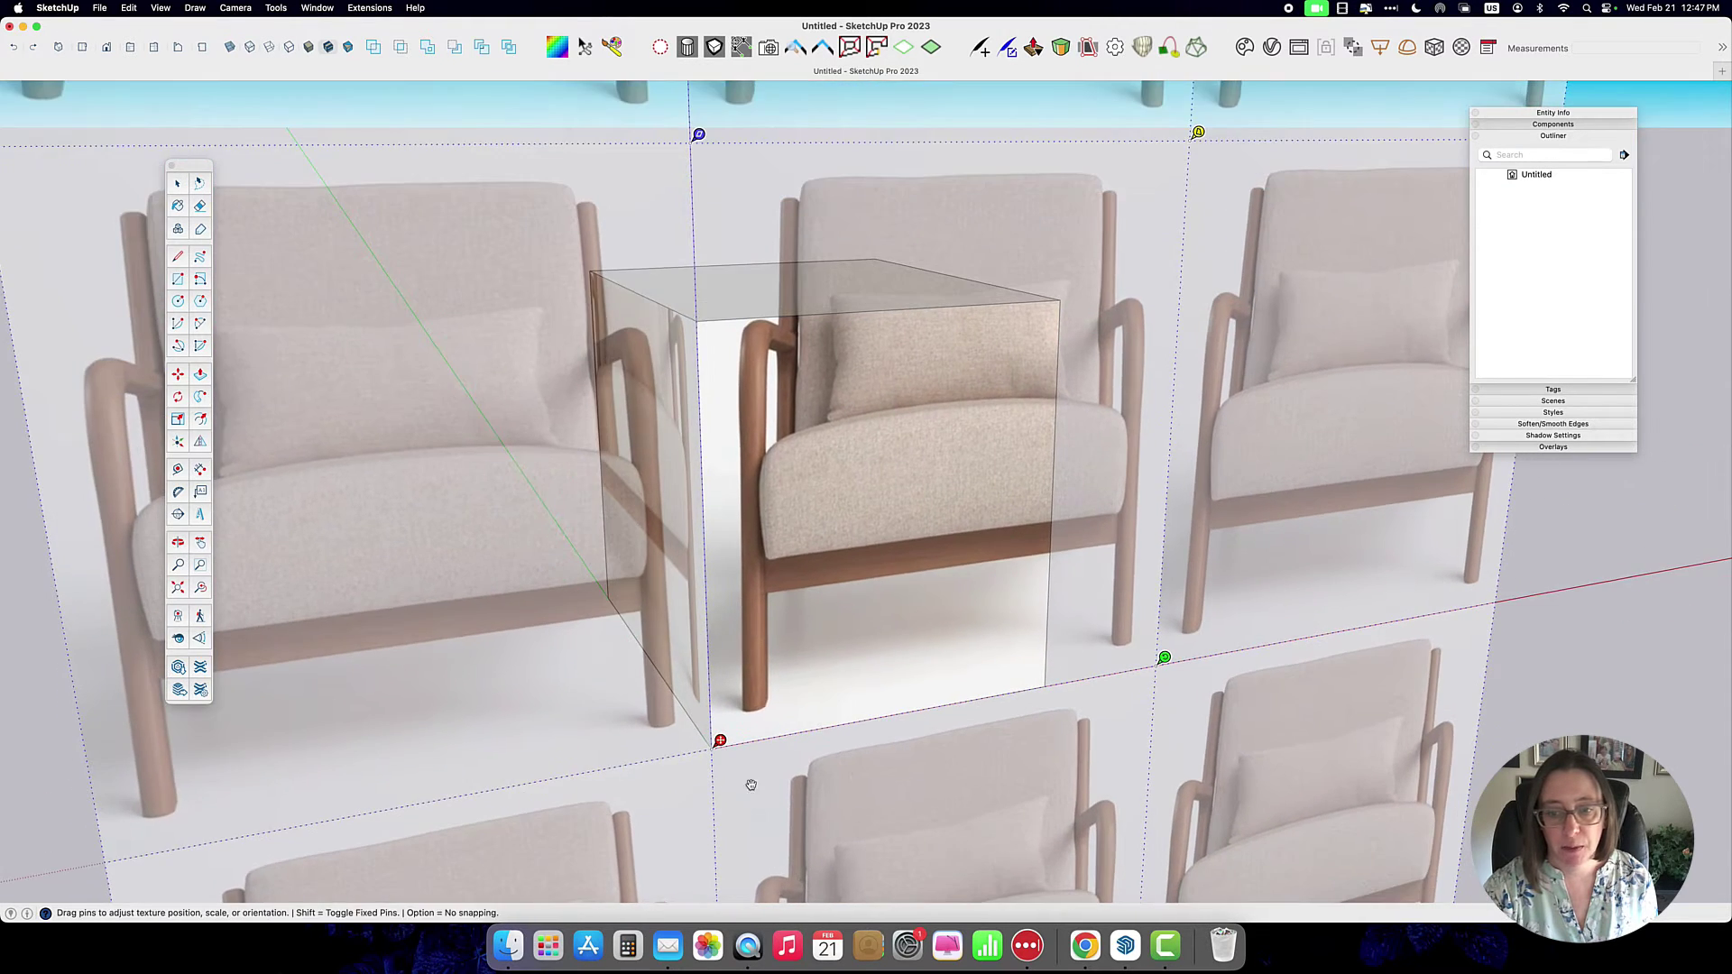
click(720, 742)
click(744, 708)
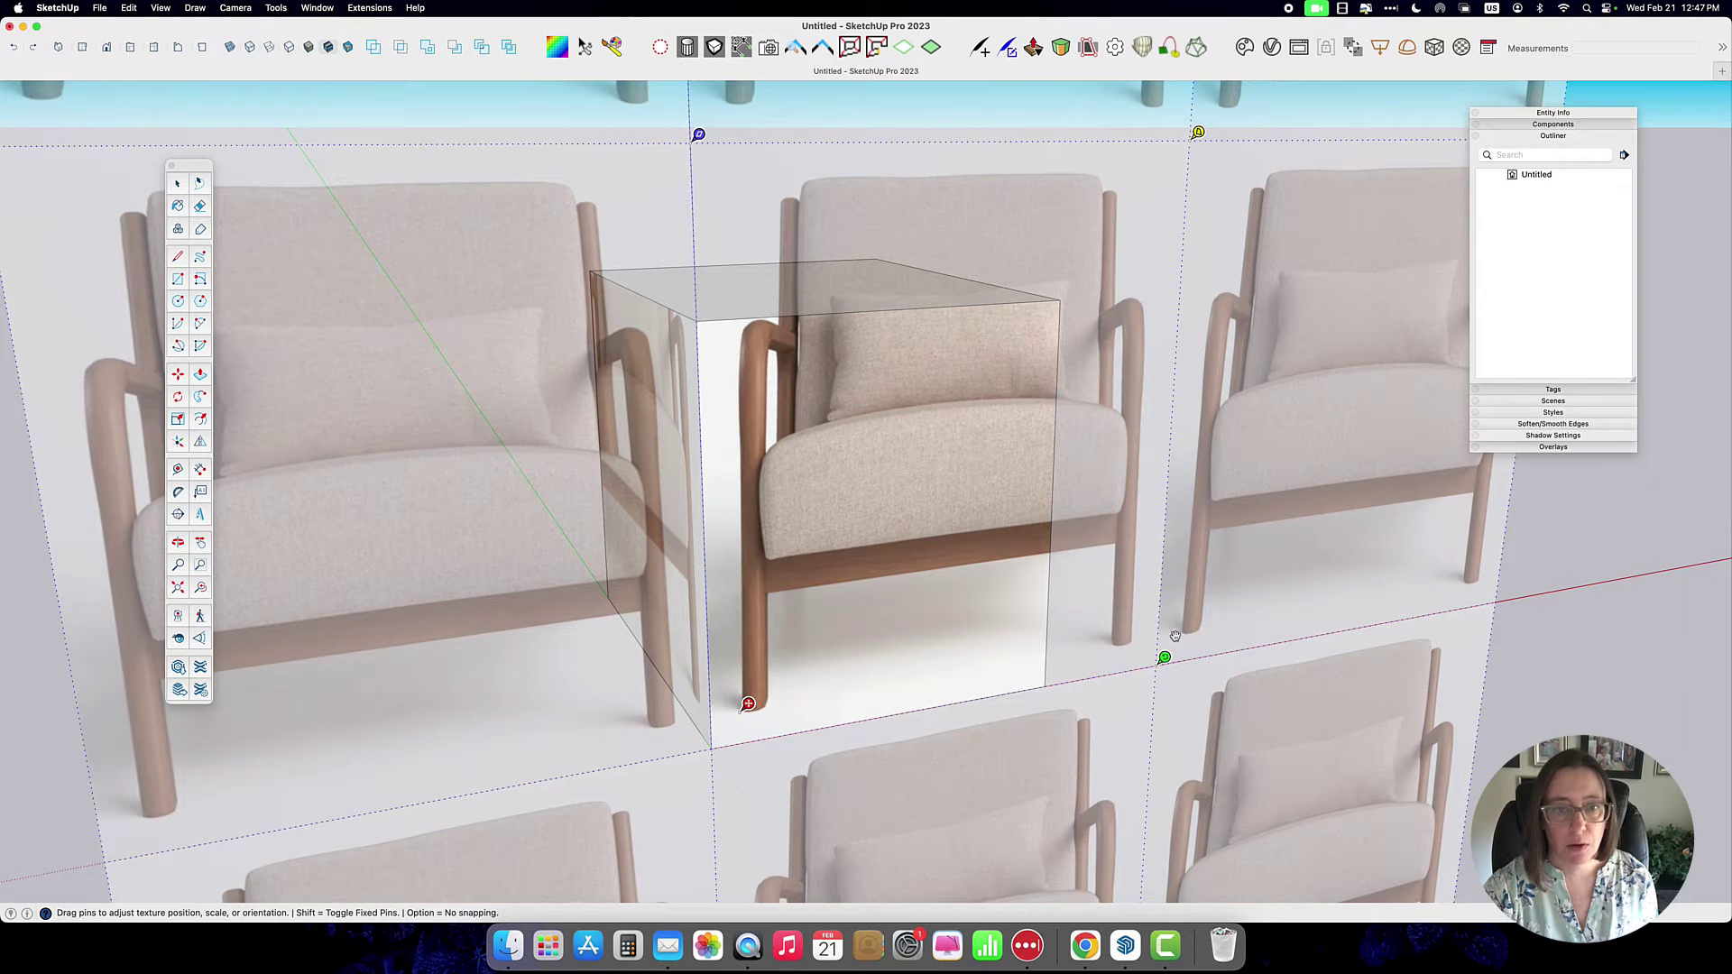
click(1165, 658)
click(1144, 634)
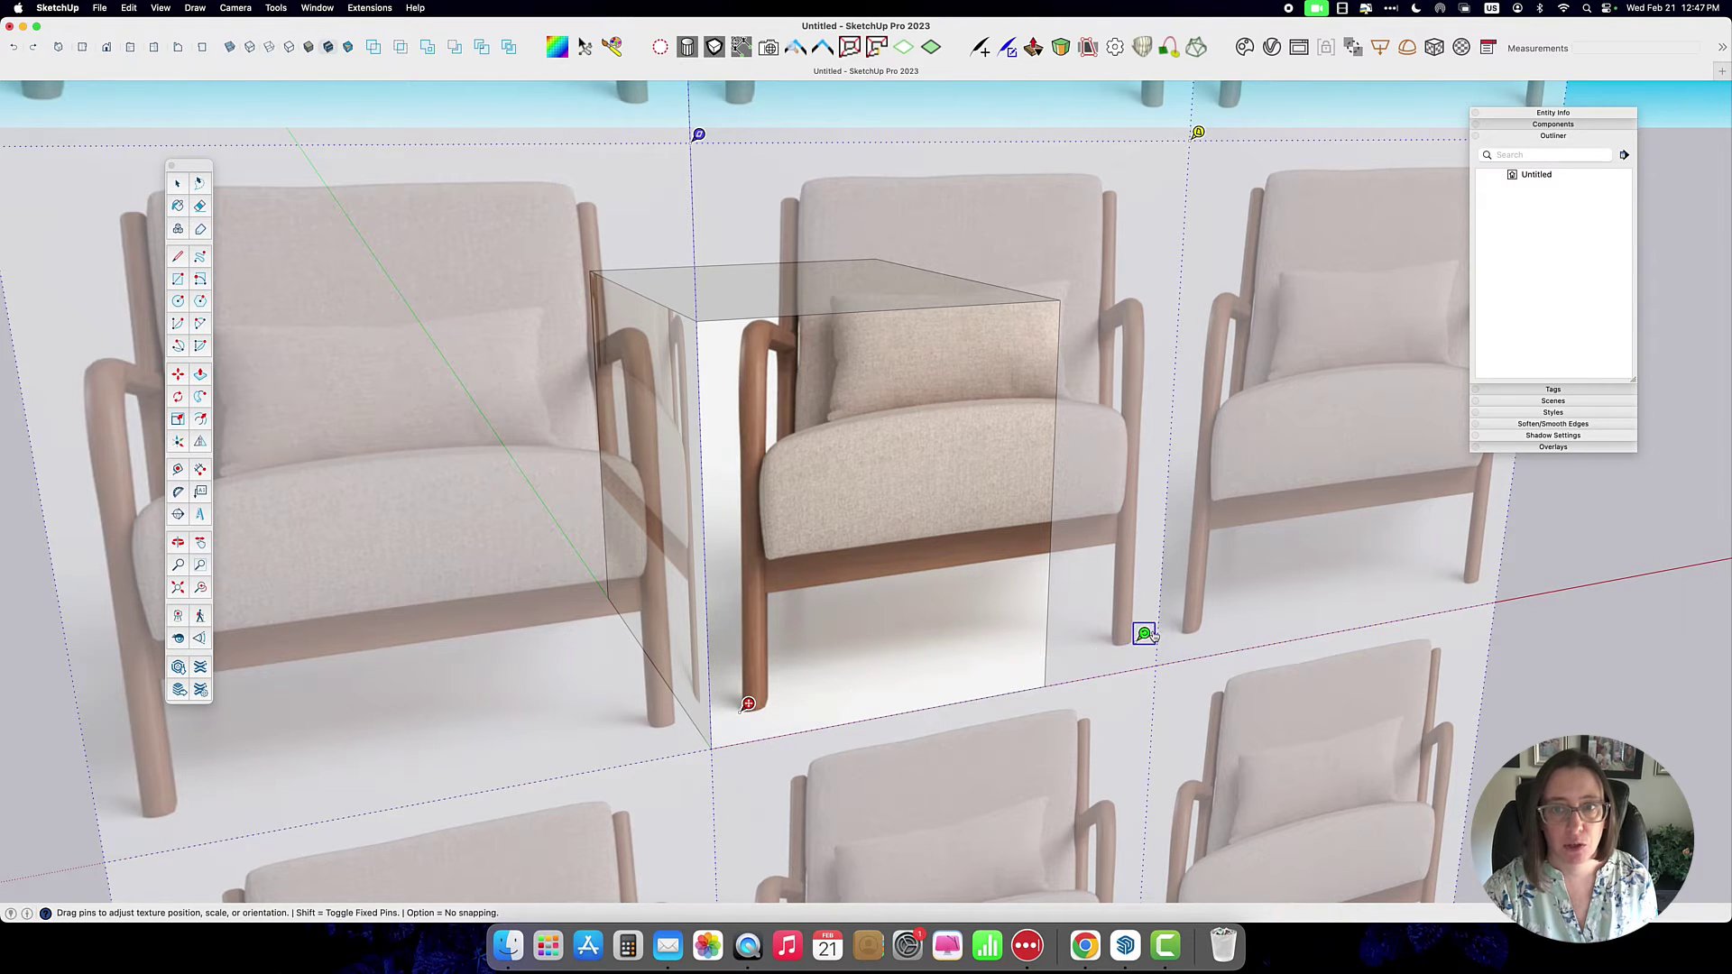
Step: Place the two upper texture pins level with the top of the chair back, in line with the chair's outer sides
click(698, 133)
click(748, 344)
click(1189, 136)
click(1080, 163)
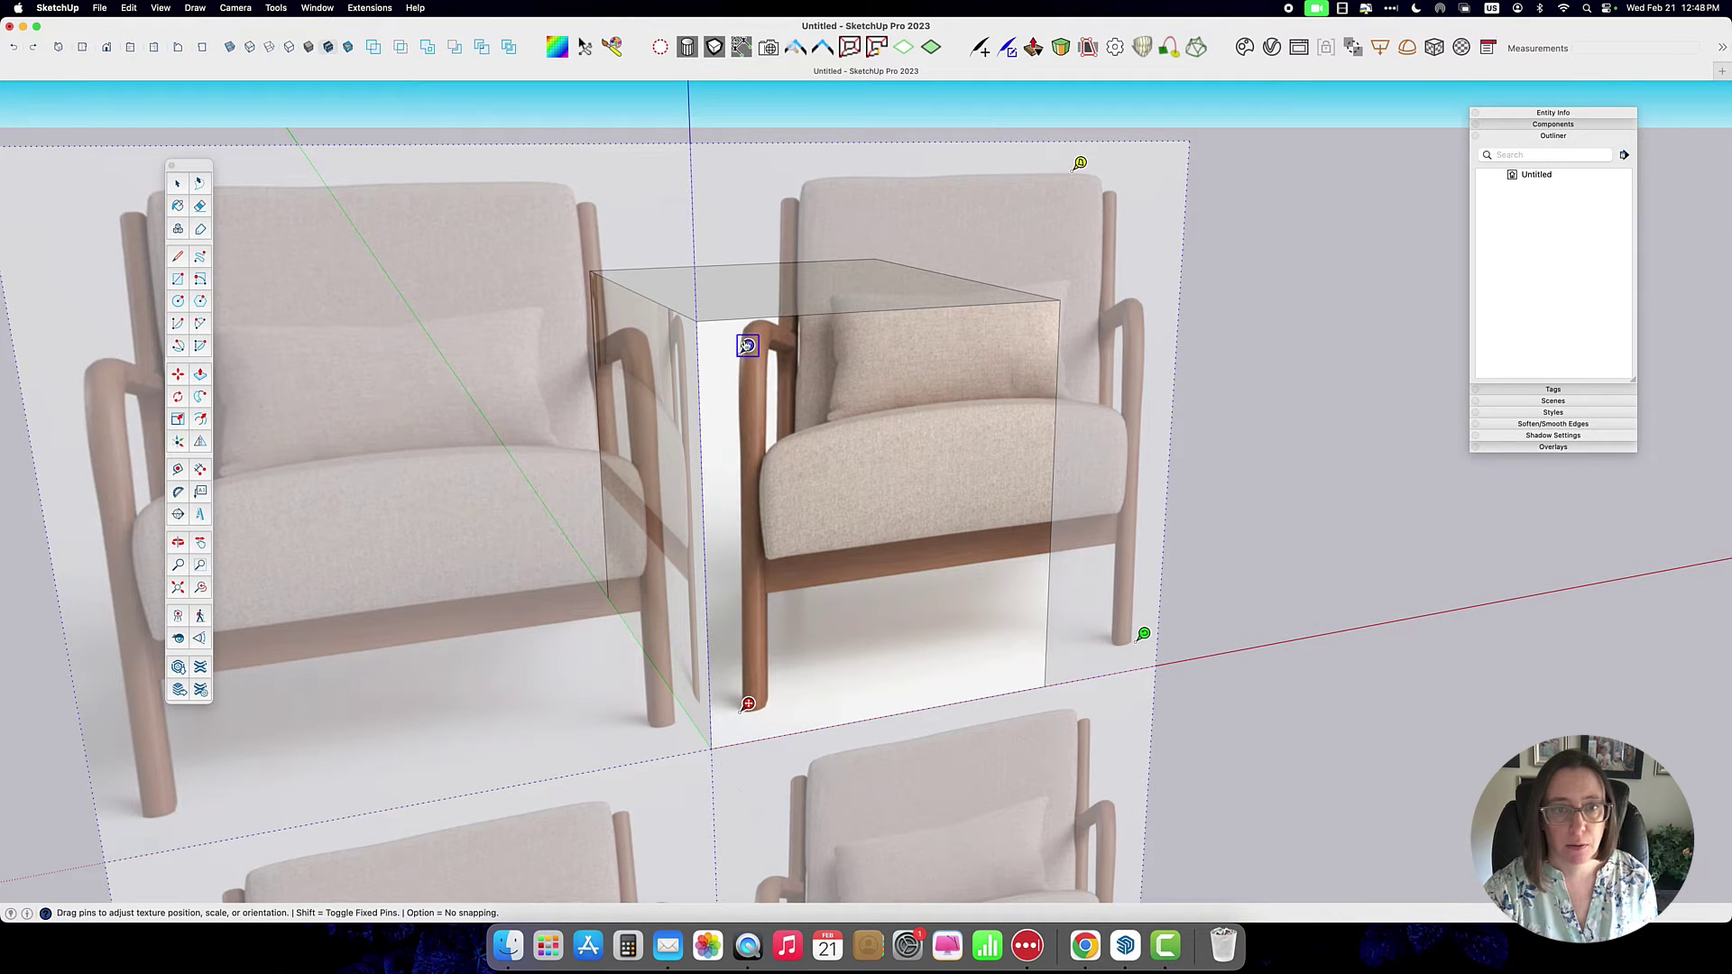
click(748, 344)
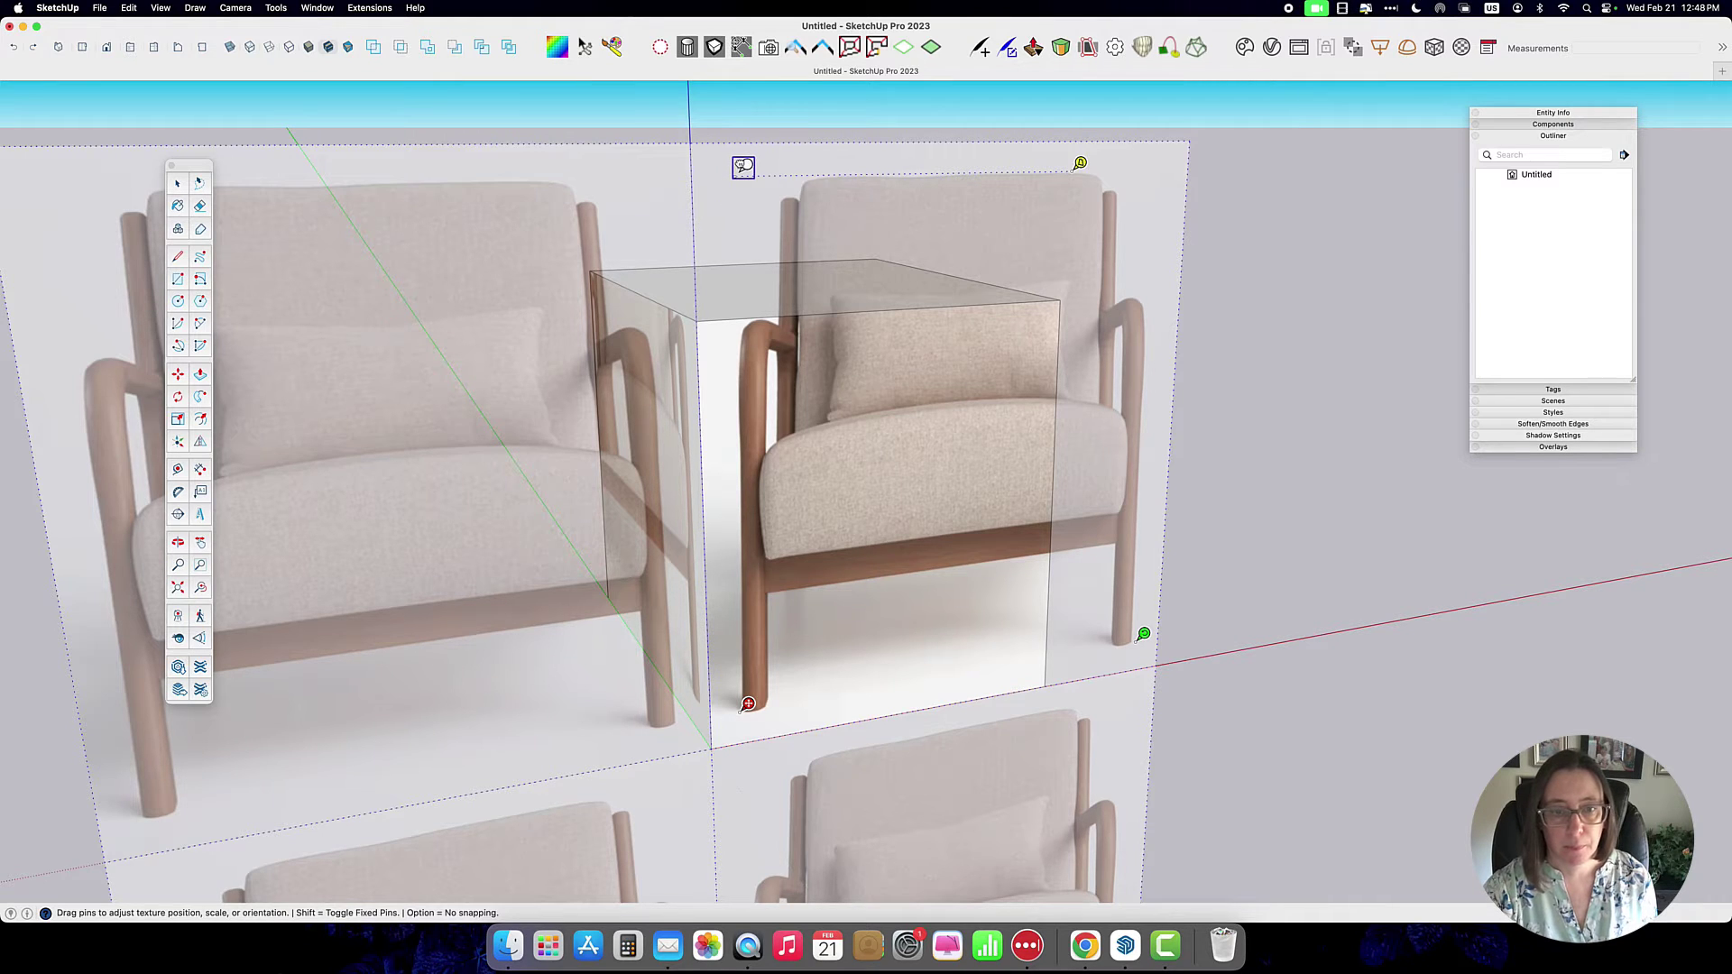
click(733, 167)
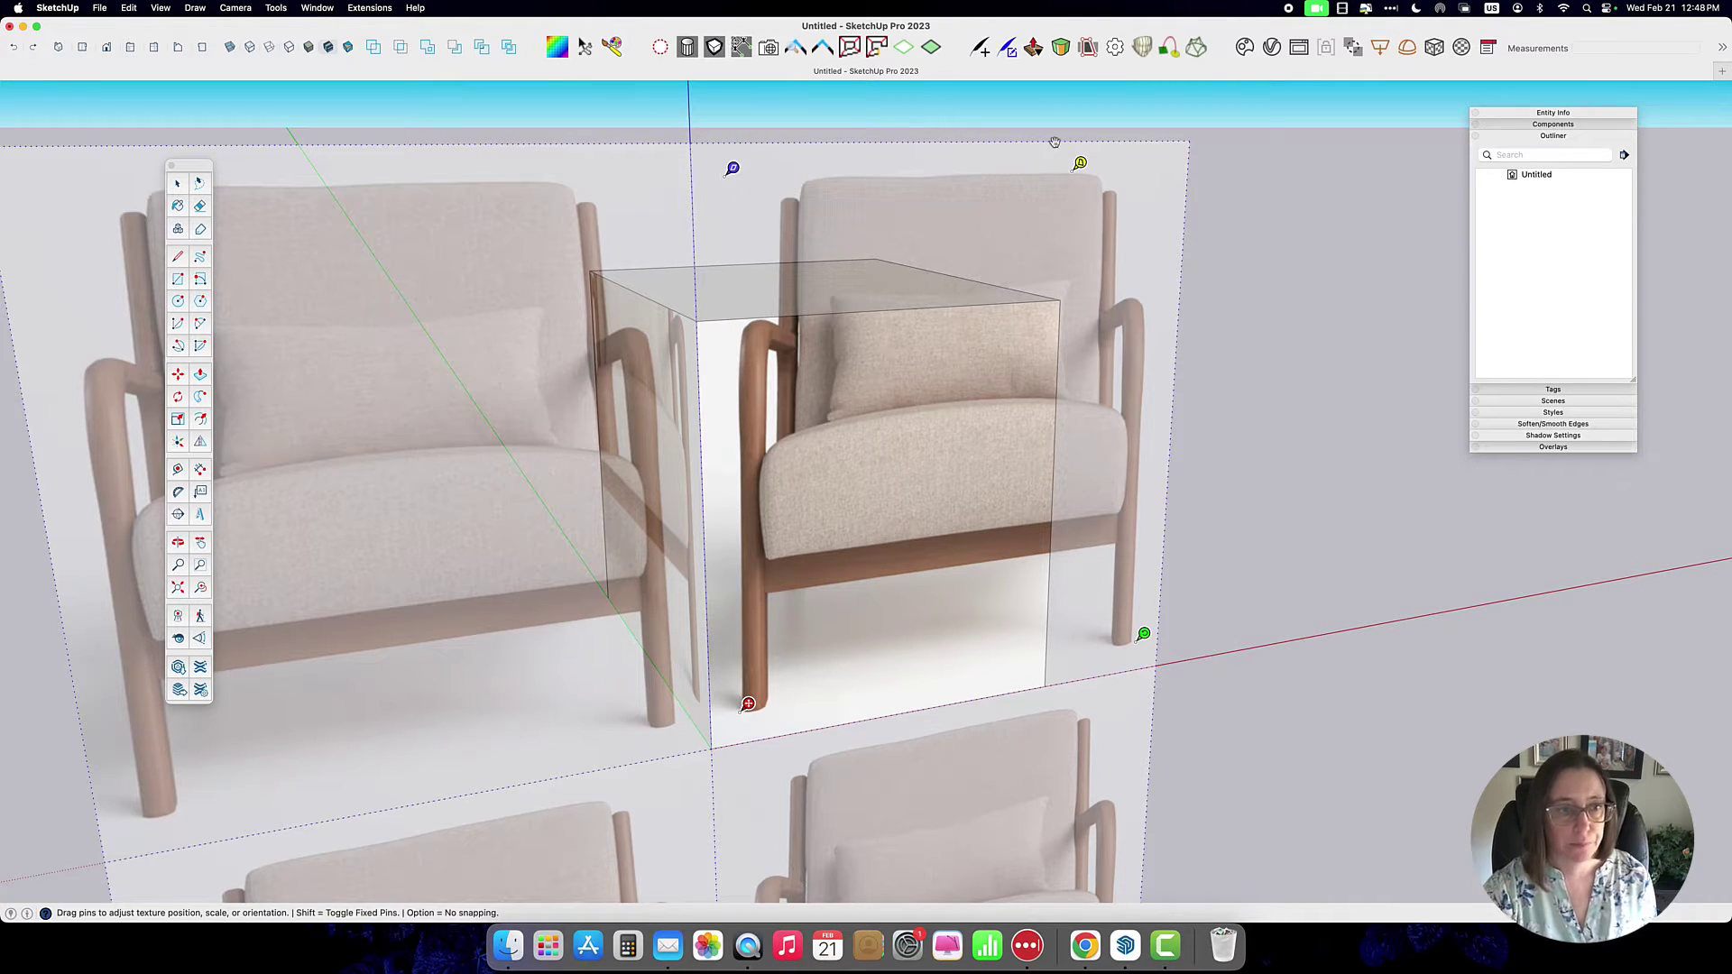
click(1080, 163)
click(1171, 162)
Step: Stretch the front texture by its pins to the box face's corners so the chair fills the face
drag(748, 704, 719, 740)
drag(1119, 665, 1052, 678)
drag(705, 291, 704, 315)
Step: Paint the box's 32-inch side face with the side-view chair texture and close the materials window
middle_drag(794, 505, 1010, 361)
click(758, 434)
right_click(757, 433)
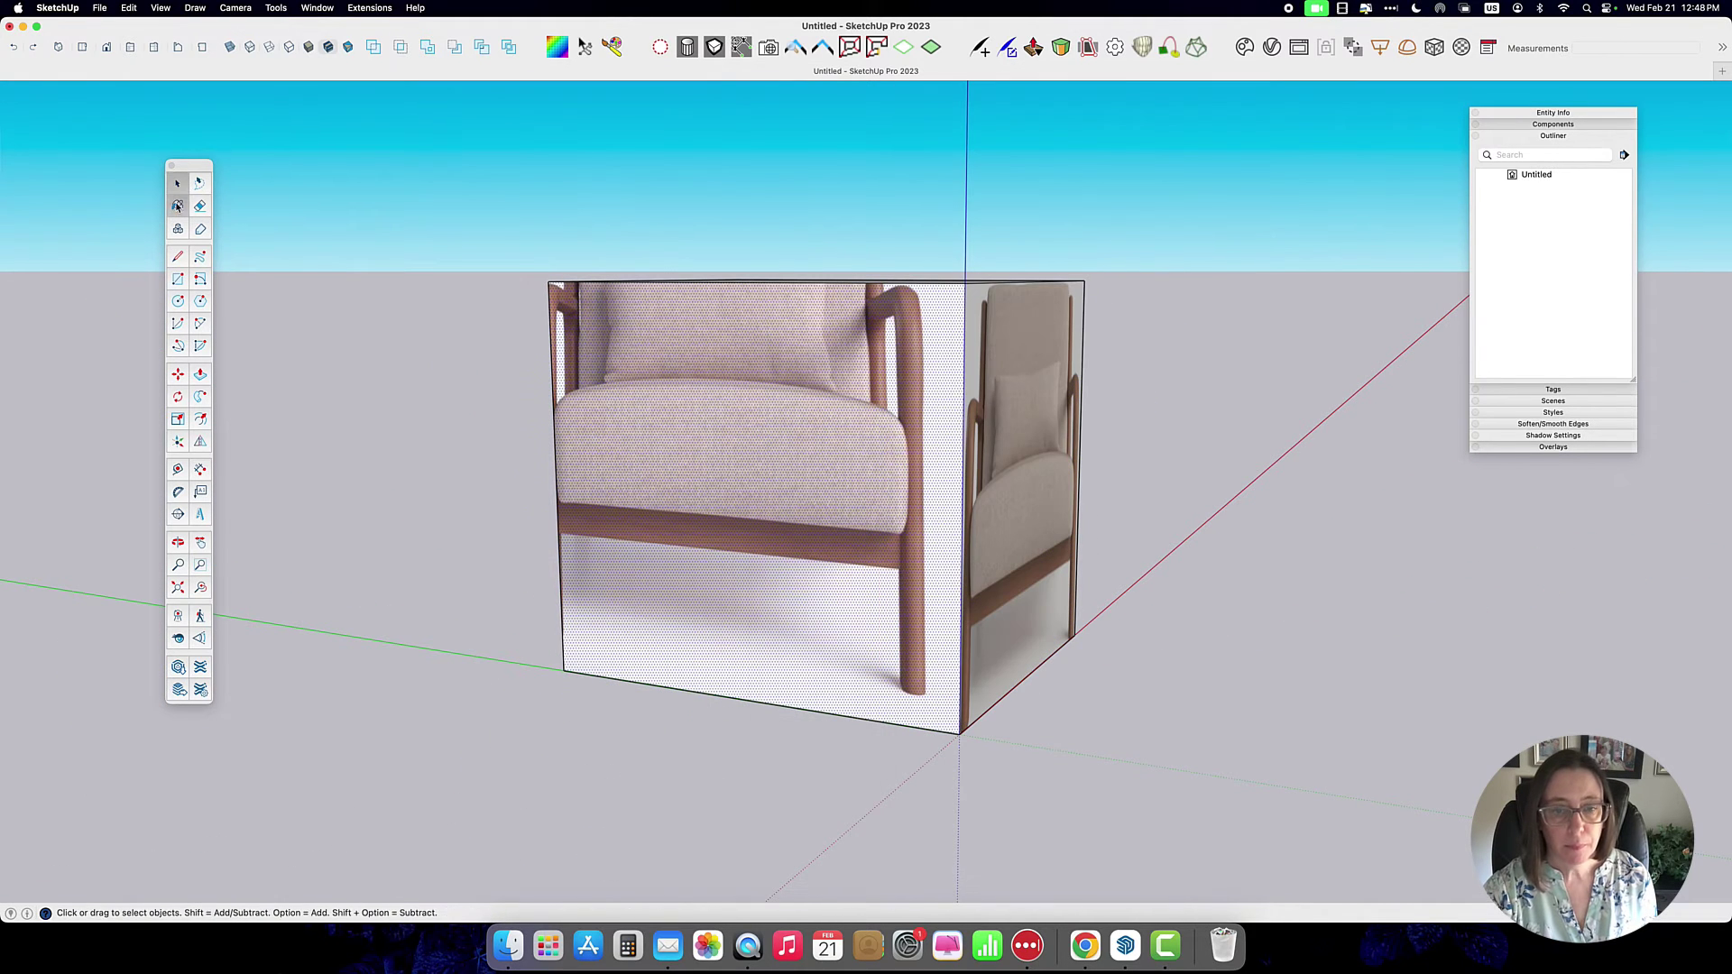
click(177, 206)
click(348, 263)
click(686, 406)
click(256, 192)
Step: Start positioning the side face's texture and place its four pins at the chair's rear foot, seat front and back-top height
click(178, 186)
right_click(657, 477)
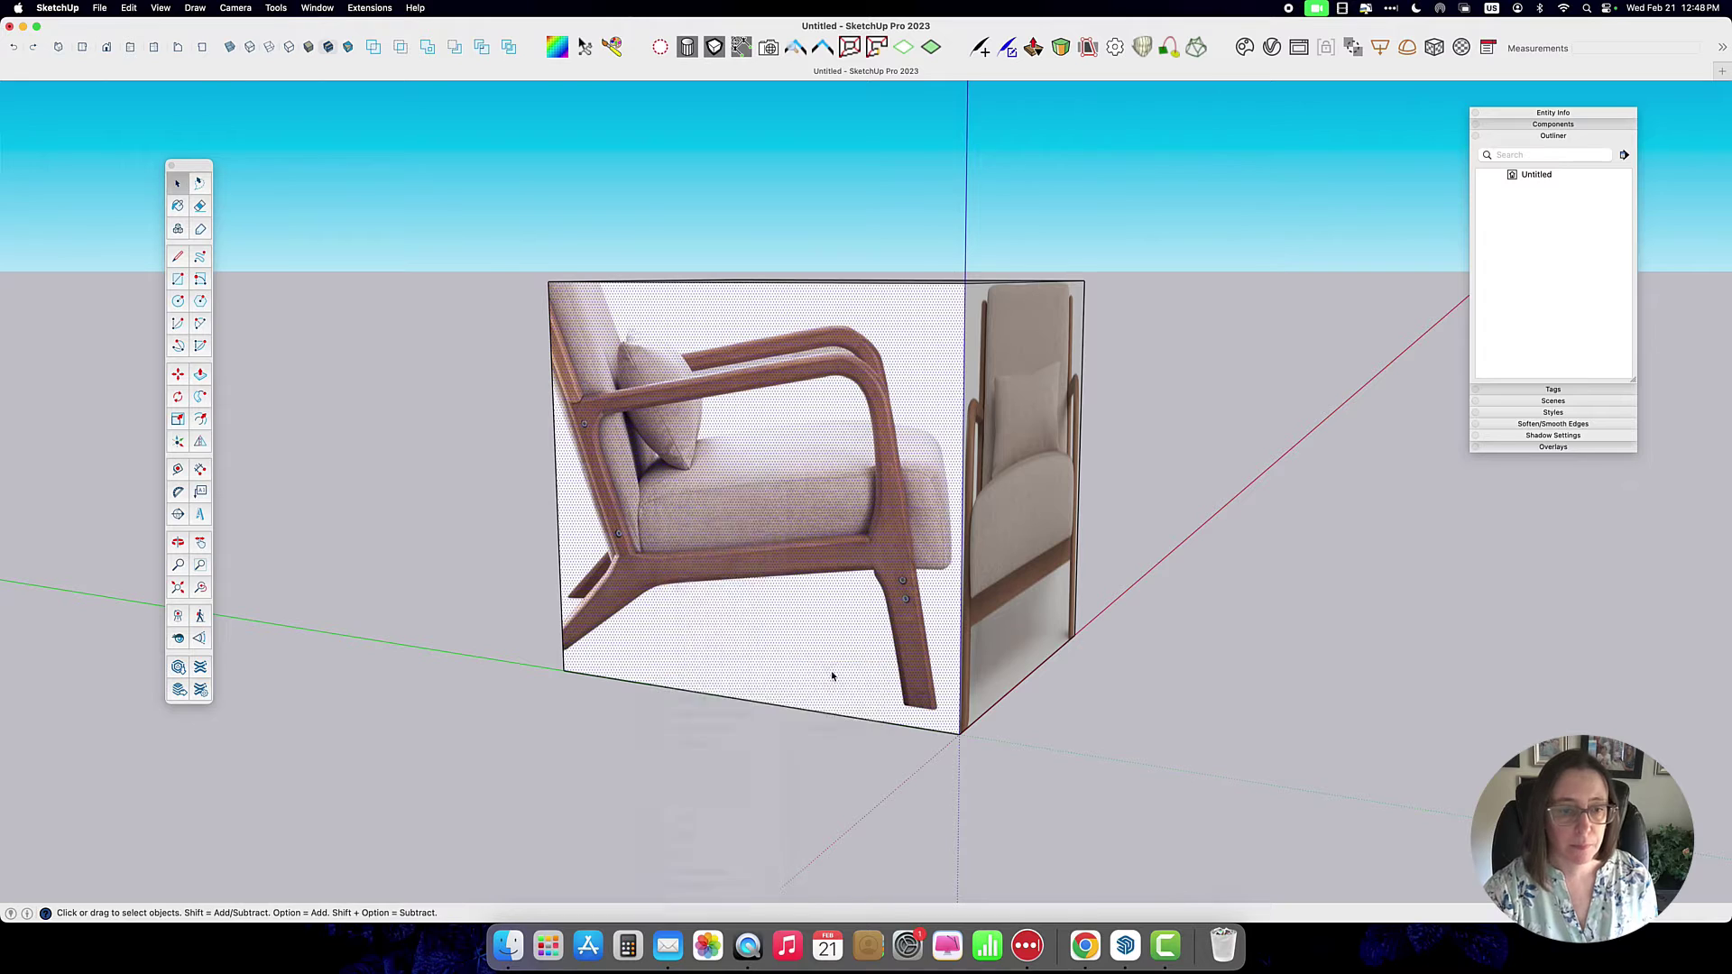
mouse_move(722, 660)
click(812, 660)
click(965, 727)
click(954, 557)
click(972, 190)
click(538, 236)
click(972, 191)
click(959, 236)
click(531, 657)
click(549, 638)
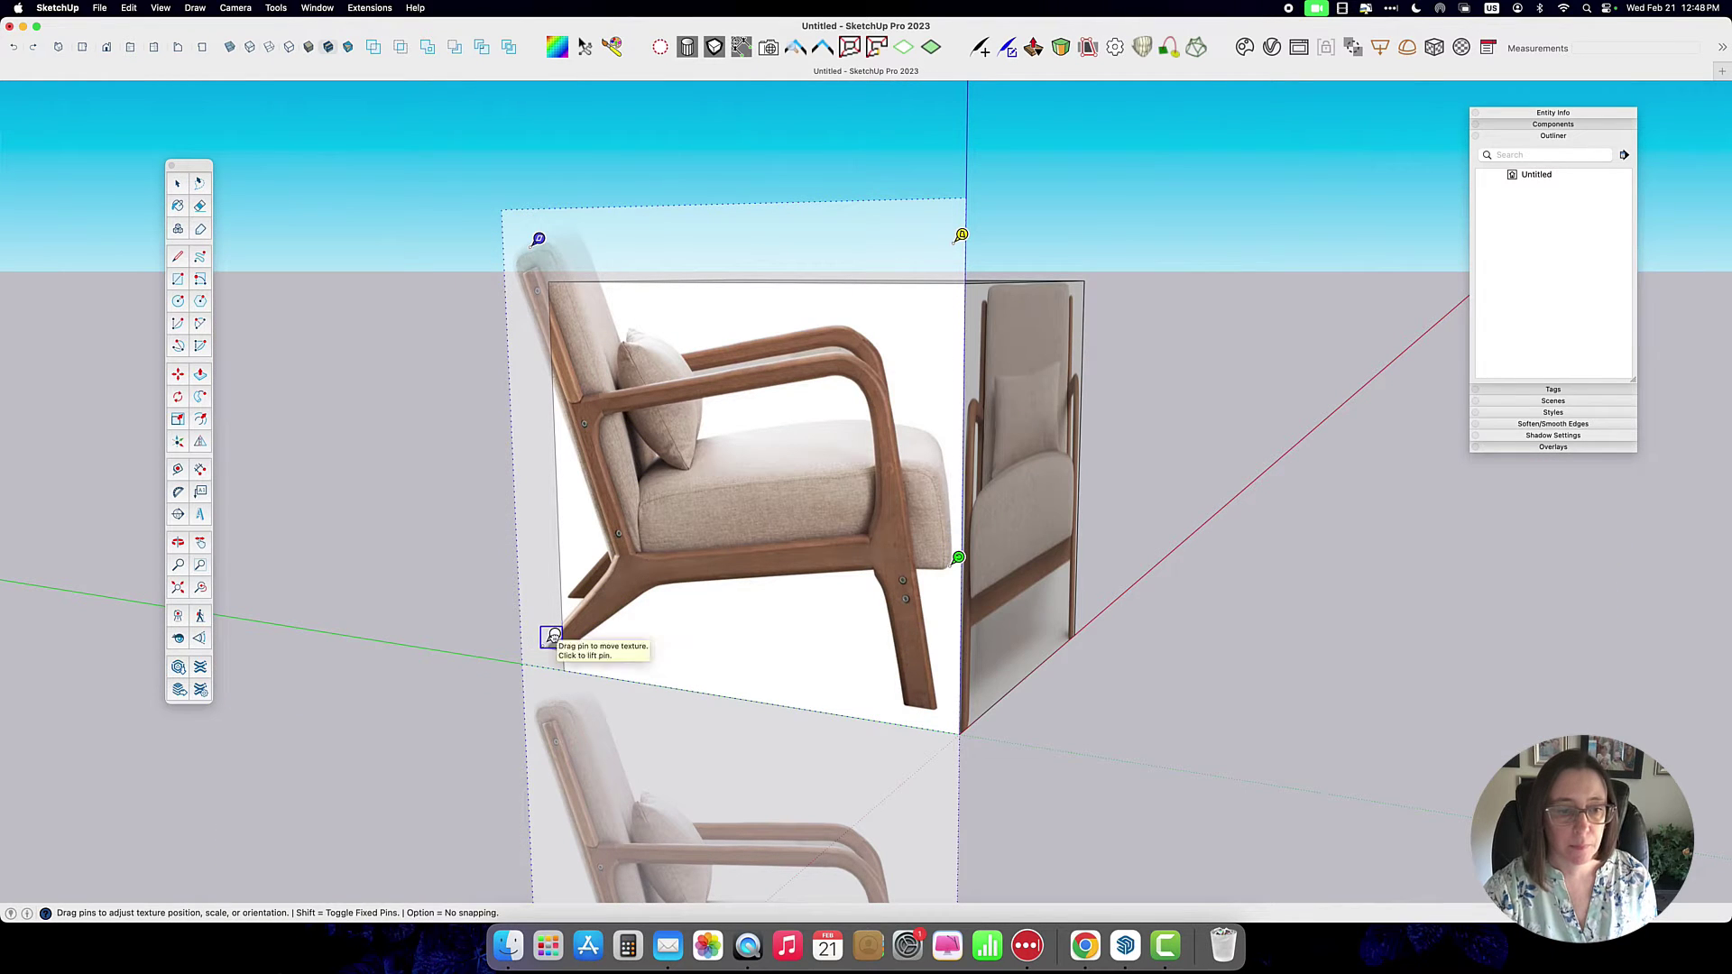
Step: Reposition the side texture's pins at the chair's back-top corner, the rear foot and the front foot level
click(538, 237)
click(534, 238)
click(523, 240)
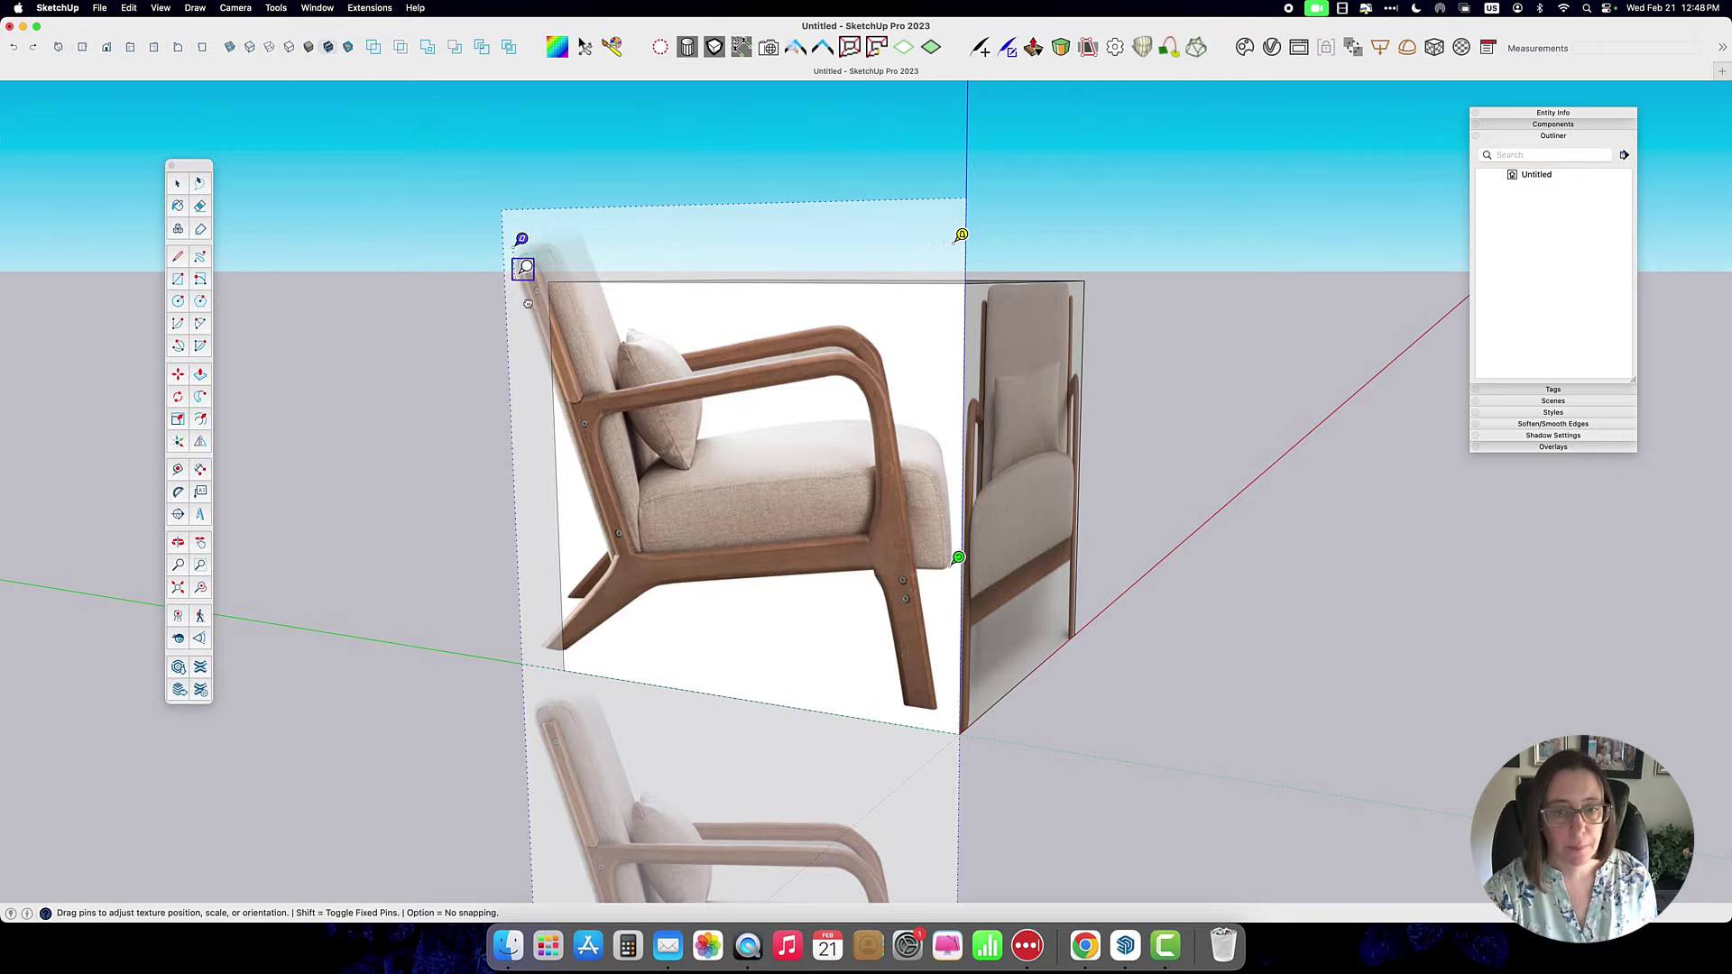
click(539, 642)
click(959, 558)
click(955, 704)
Step: Stretch the side texture by its pins to the box face's corners so the chair fills the face, and finish positioning
drag(540, 640, 573, 662)
drag(1000, 731, 966, 724)
drag(557, 288, 555, 273)
click(178, 184)
click(216, 201)
middle_drag(1236, 586, 1004, 652)
drag(1003, 652, 1208, 615)
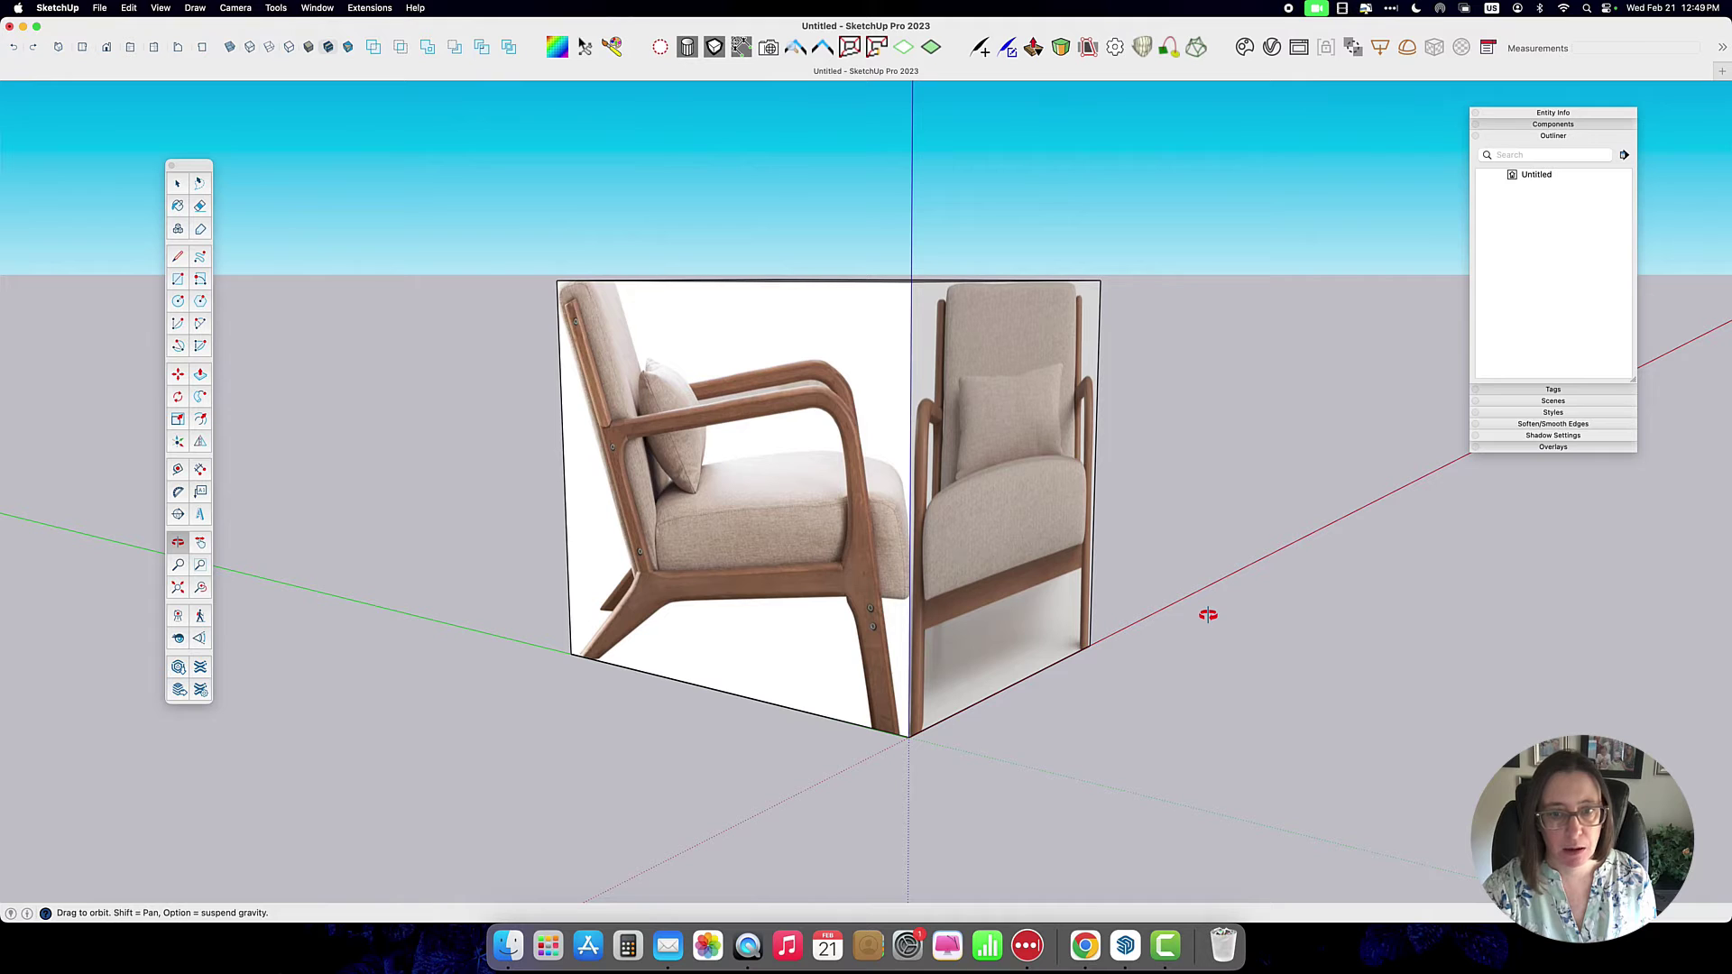
key(space)
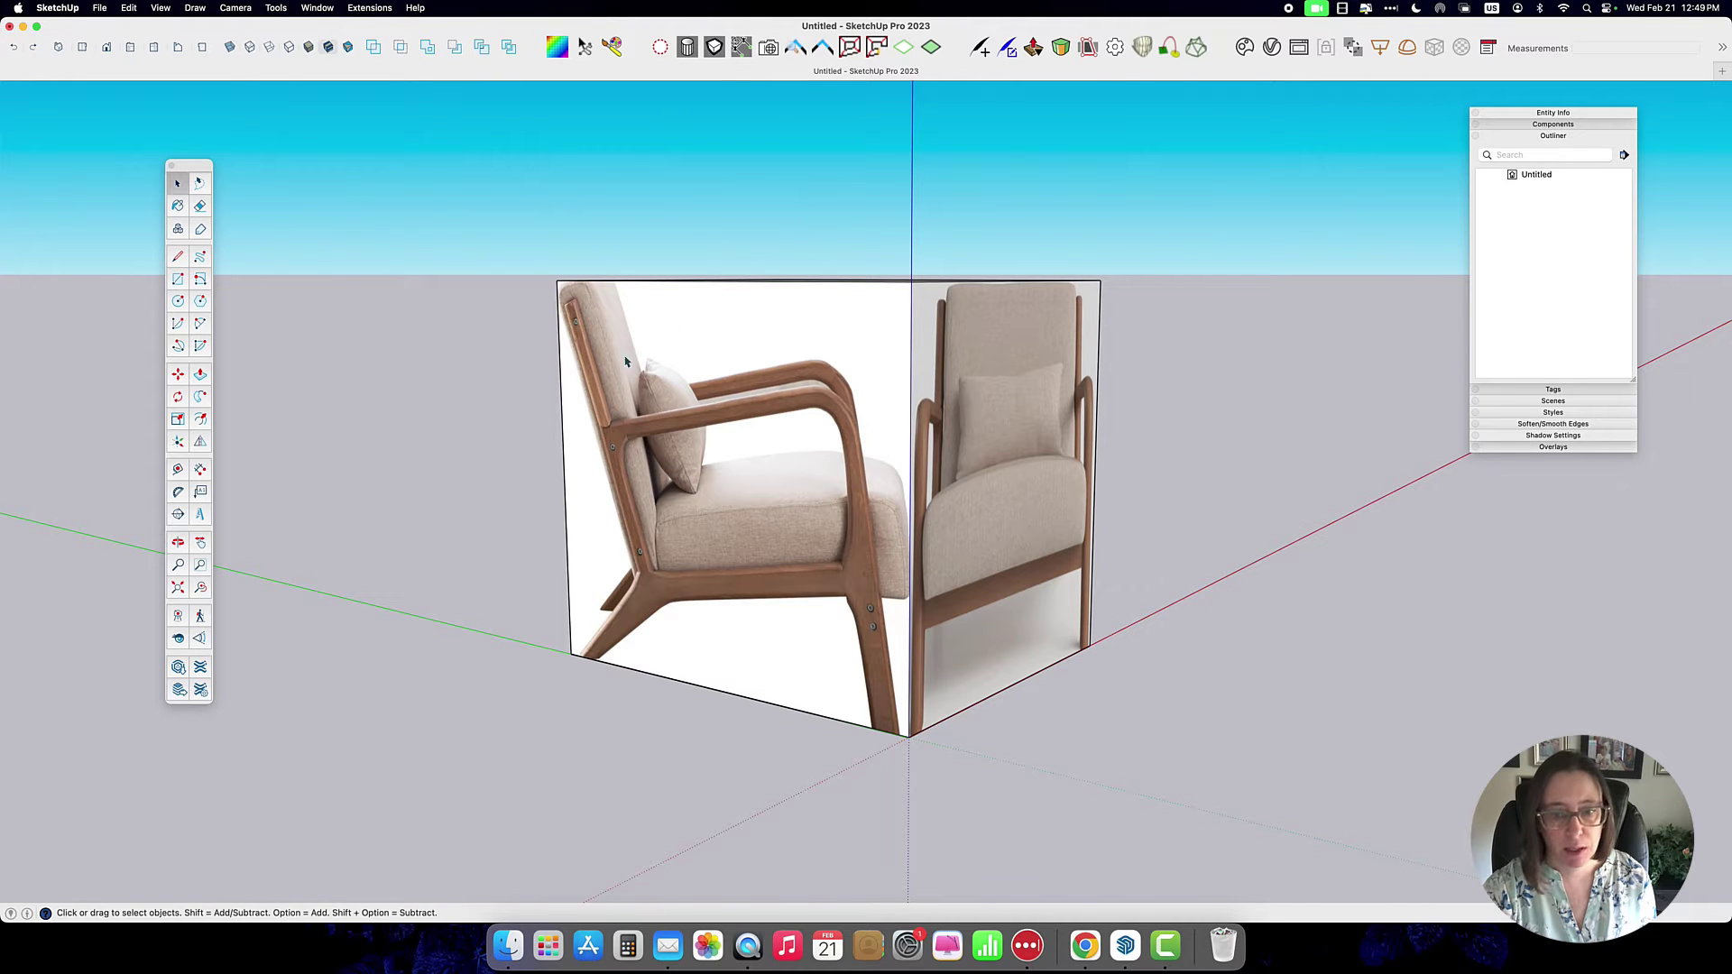
Step: Draw a centre line up the front face from its lower edge's midpoint and continue it 32" across the box's top face
middle_drag(1026, 609, 866, 625)
click(177, 257)
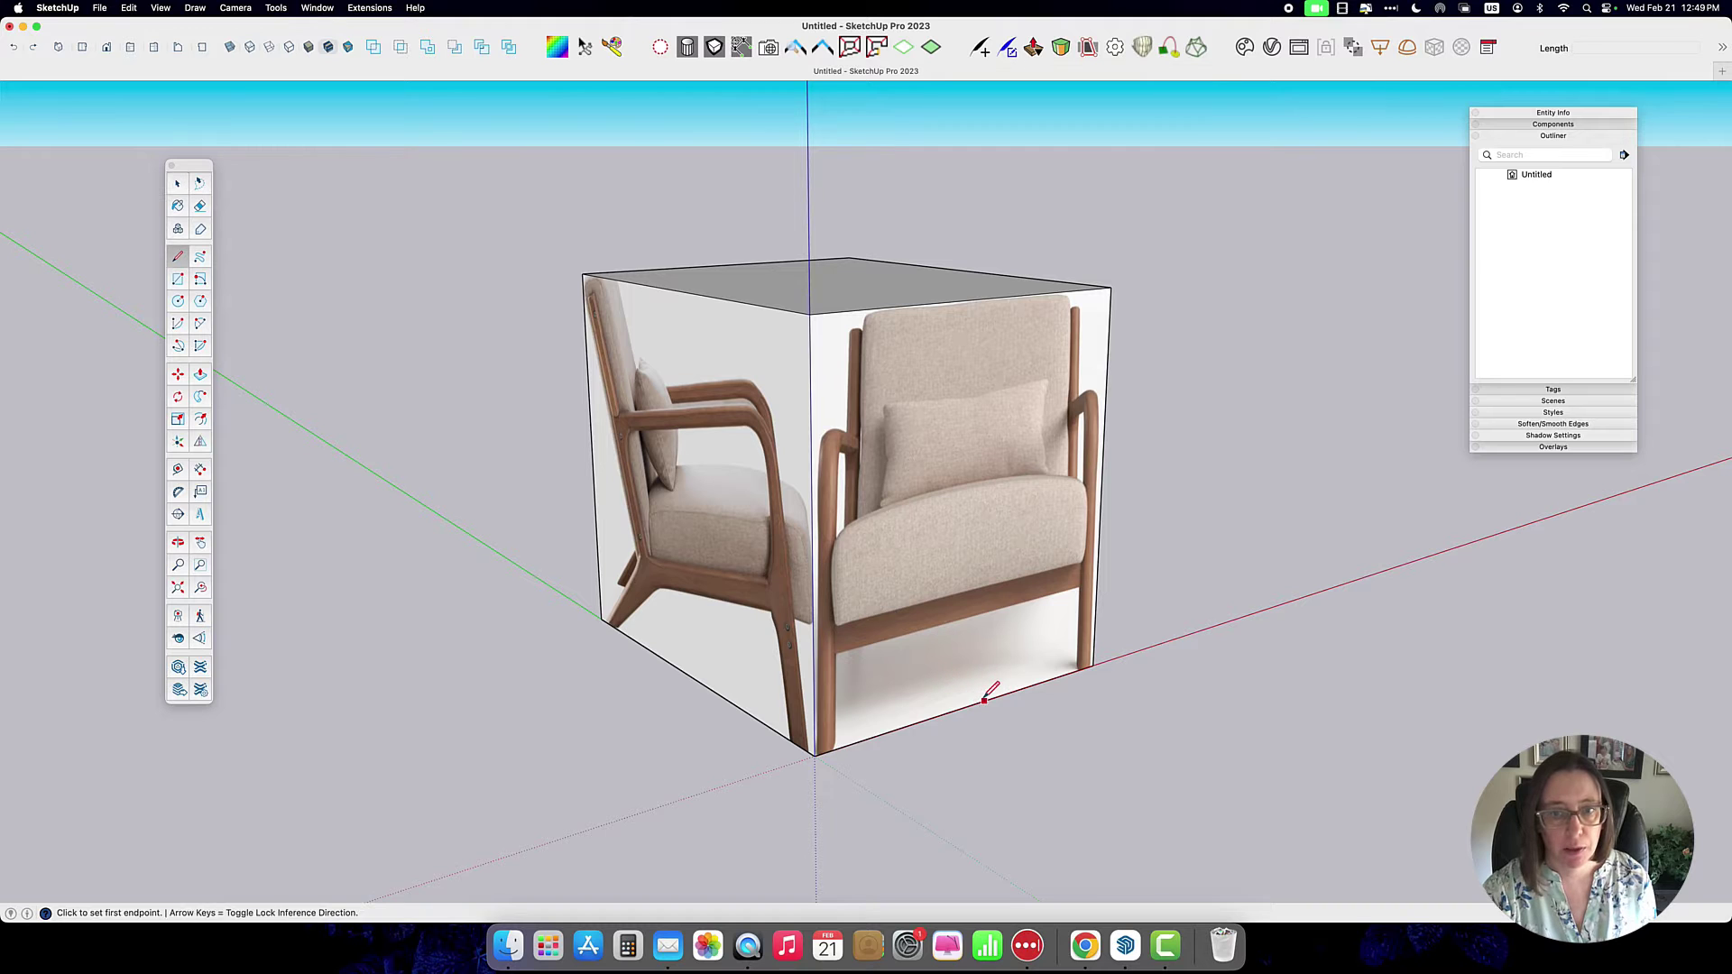
click(965, 708)
click(965, 301)
middle_drag(965, 301, 992, 327)
click(996, 334)
click(677, 233)
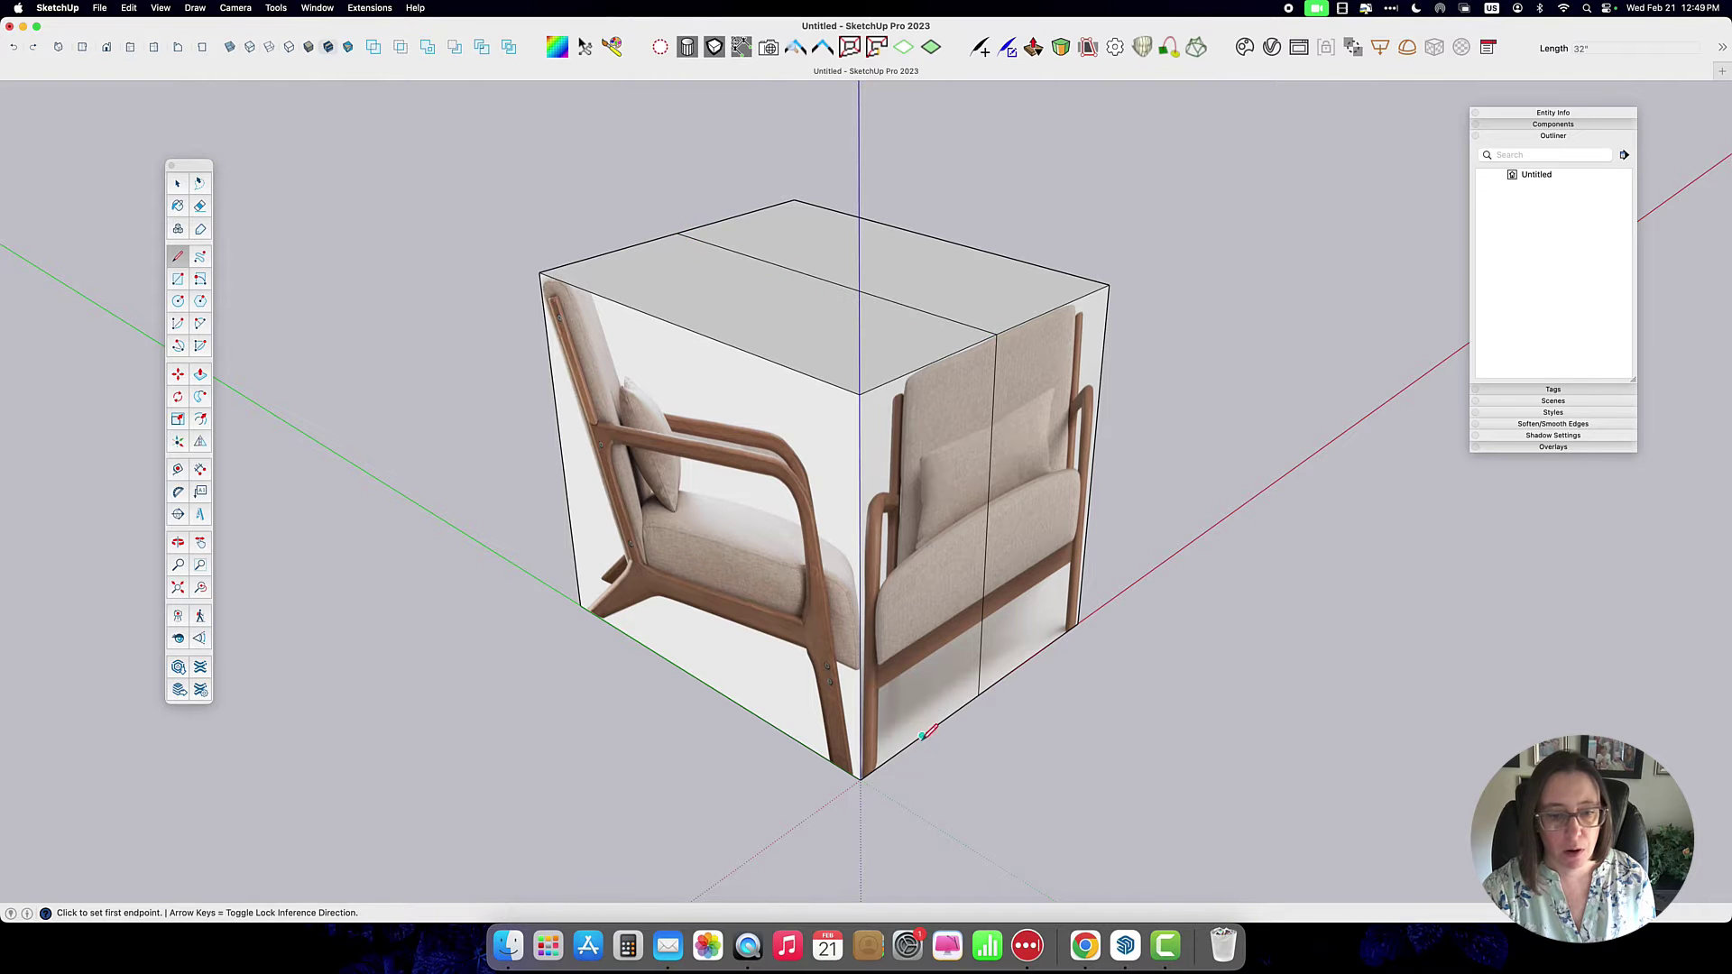
Step: Draw a 29" vertical line on the front face along the inner edge of the front leg nearest the origin
middle_drag(922, 735, 754, 582)
scroll(763, 590, up, 4)
scroll(800, 666, down, 2)
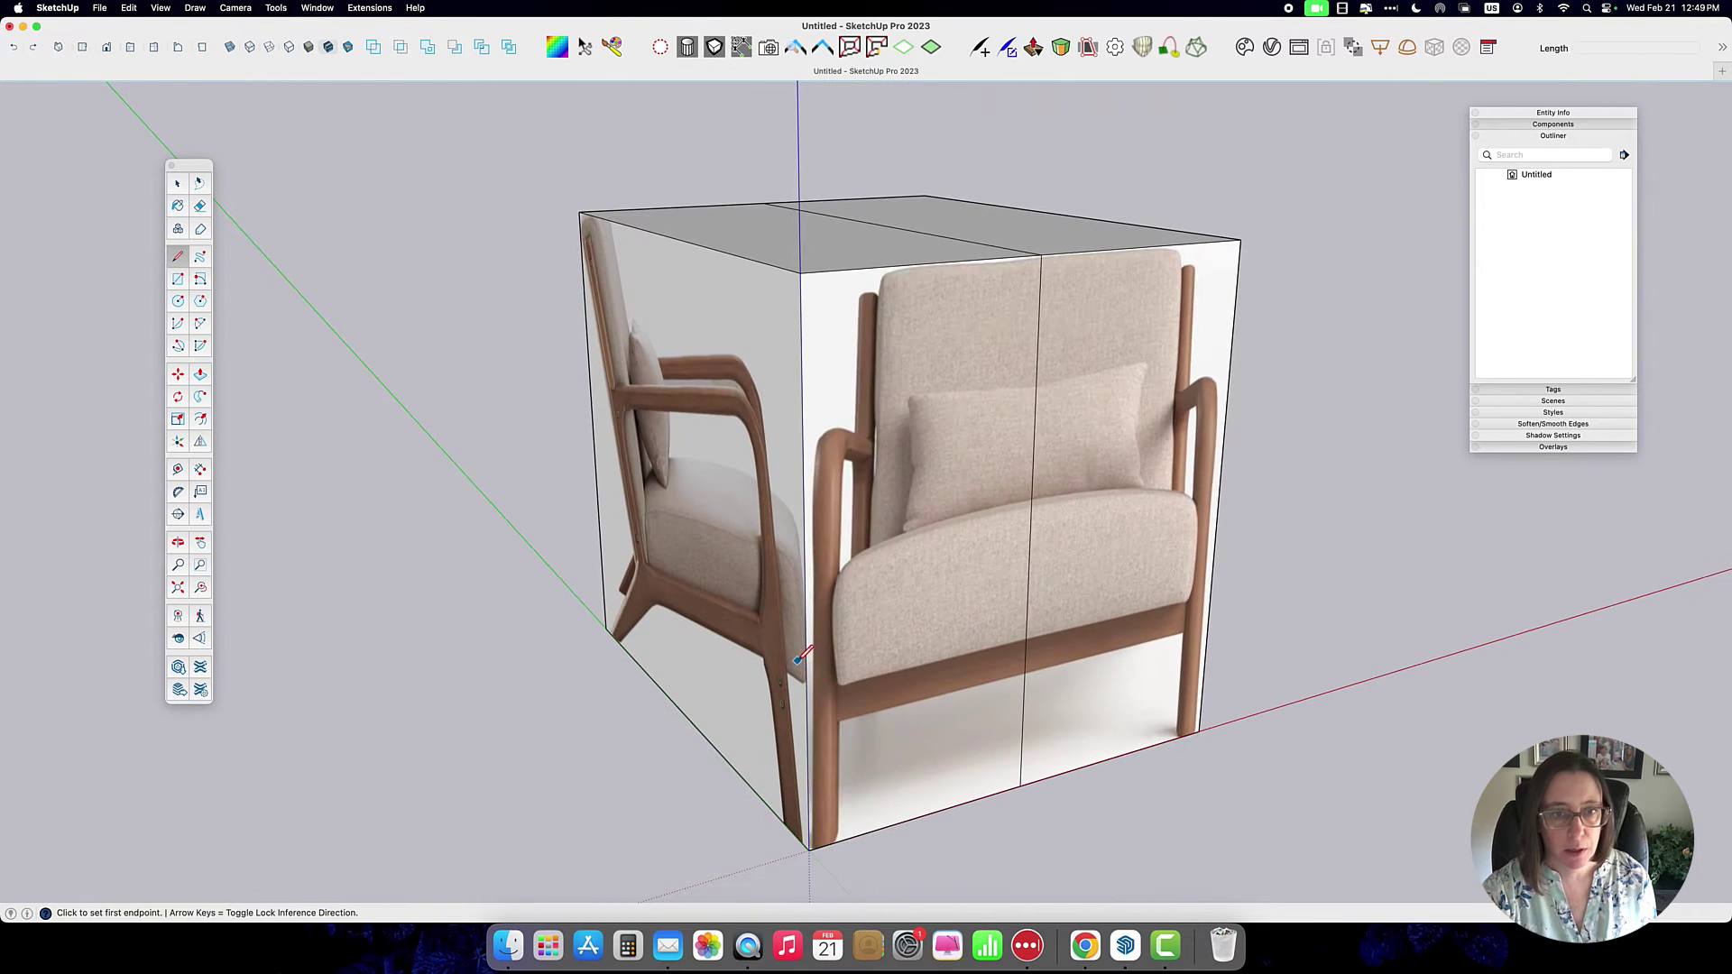
middle_drag(803, 663, 745, 739)
click(773, 826)
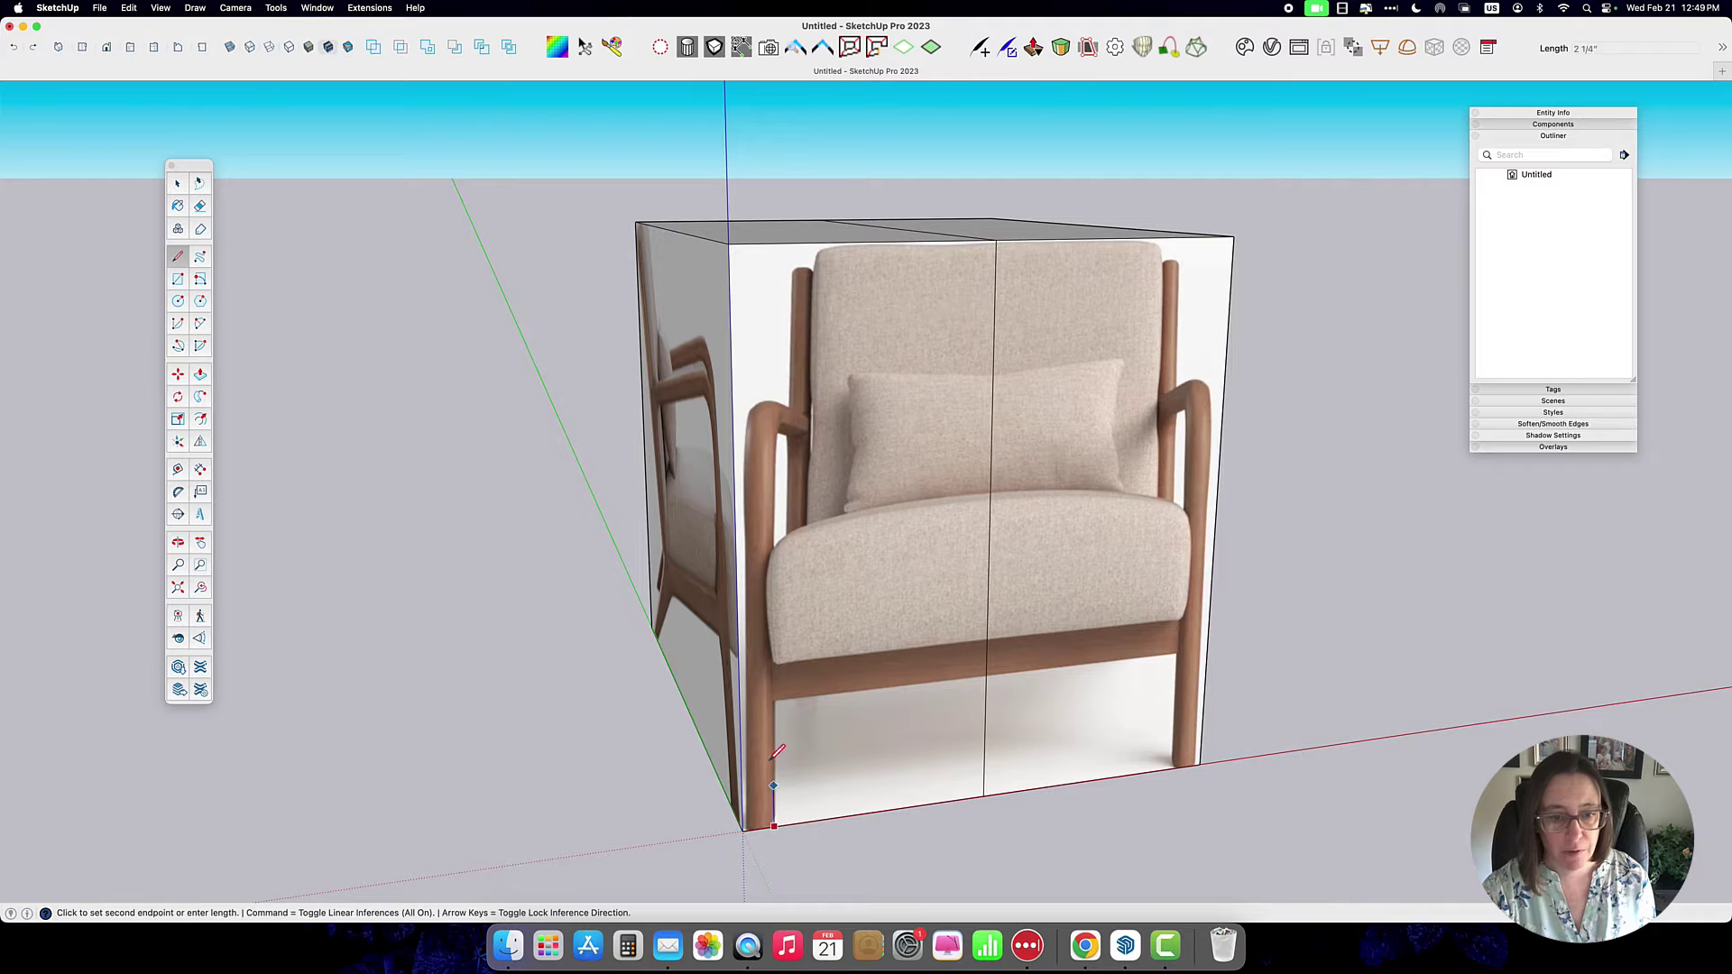
click(763, 243)
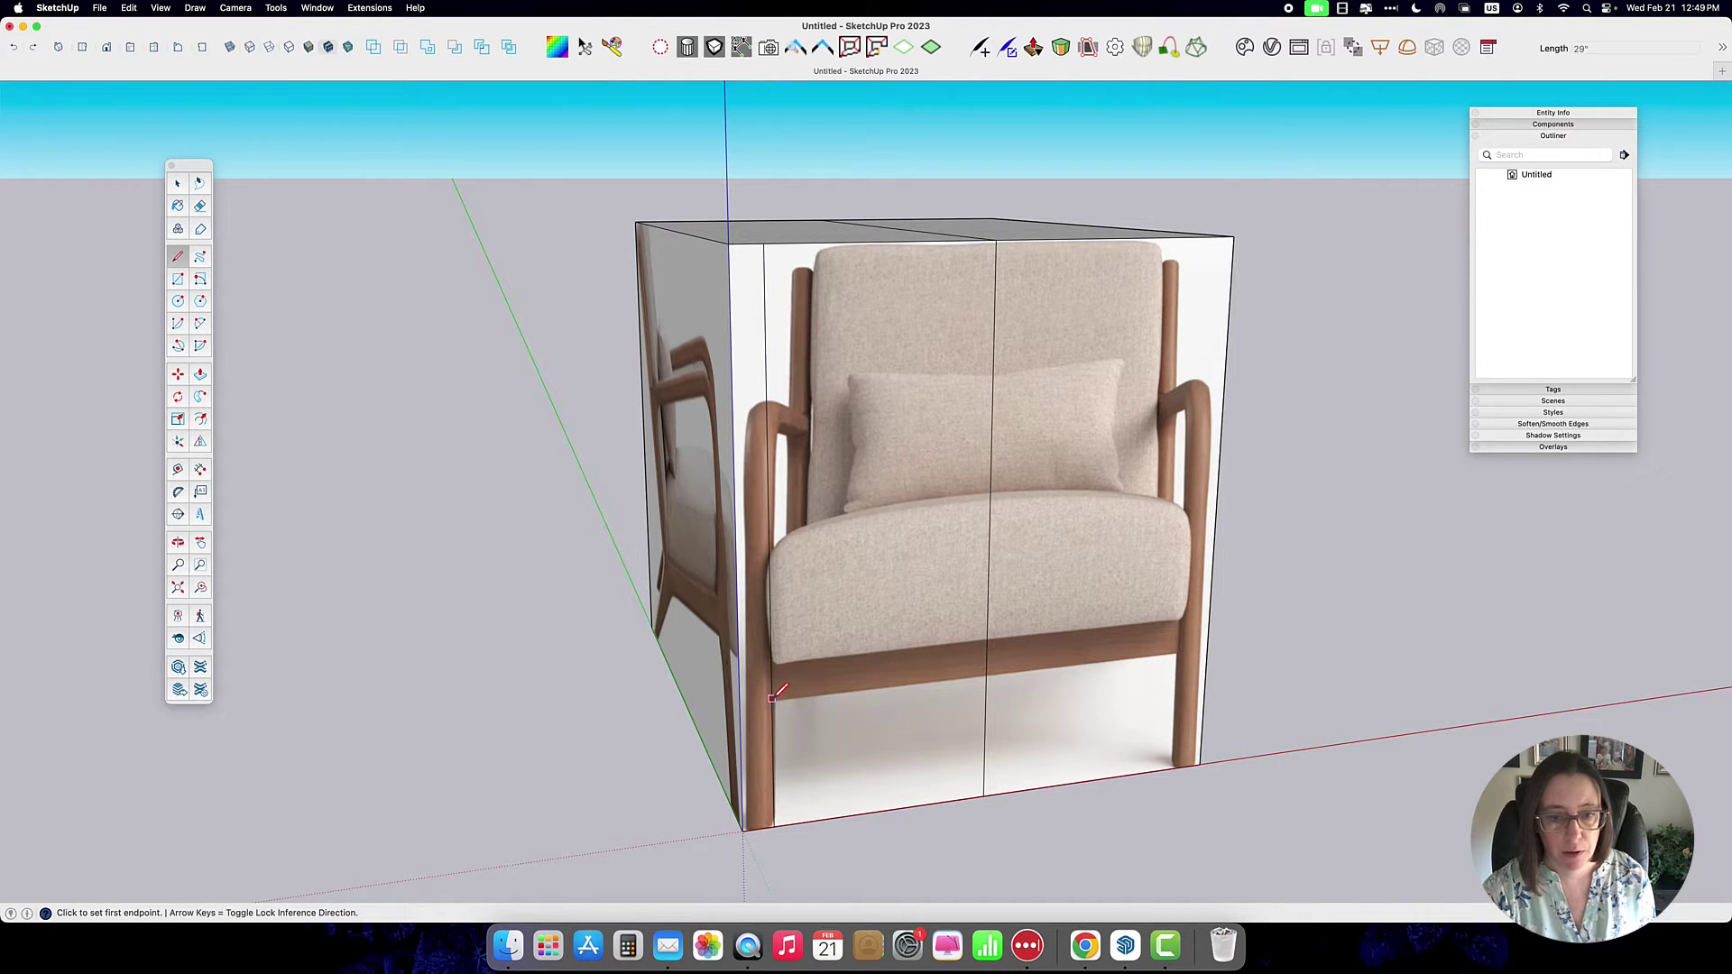
Step: Draw three horizontal lines about 11 3/8" long from the centre line to the leg line, at the rail's lower and upper edges and the cushion top
click(986, 676)
click(773, 692)
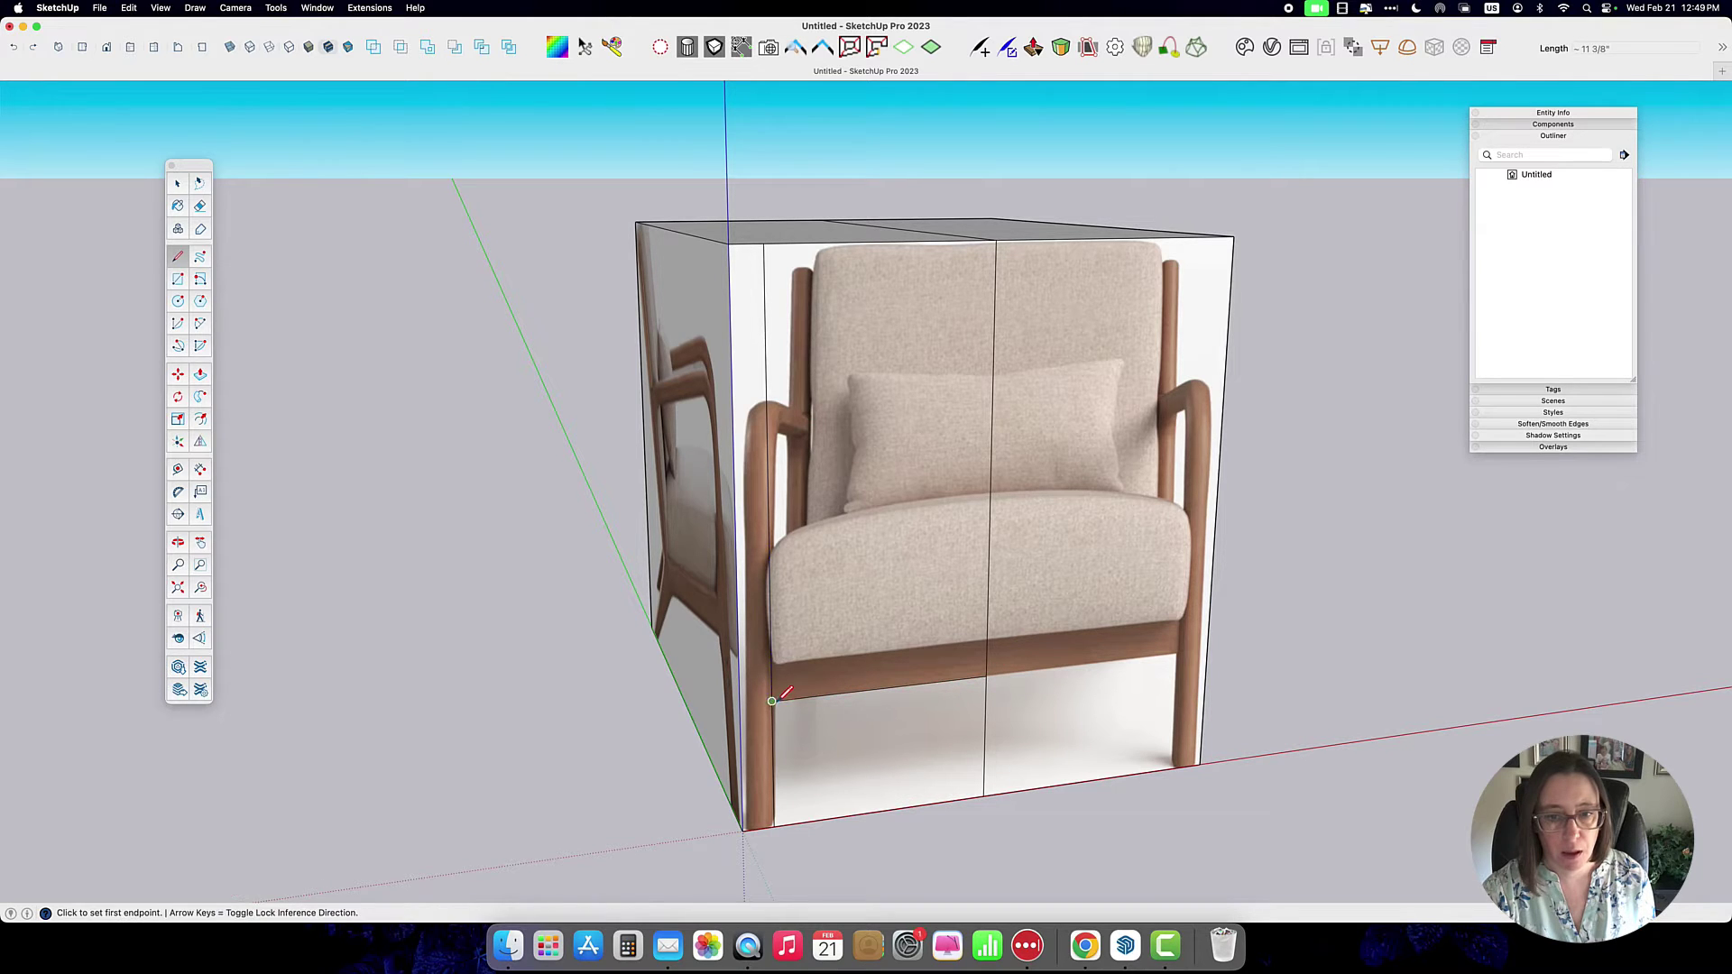
click(986, 640)
click(773, 663)
click(990, 492)
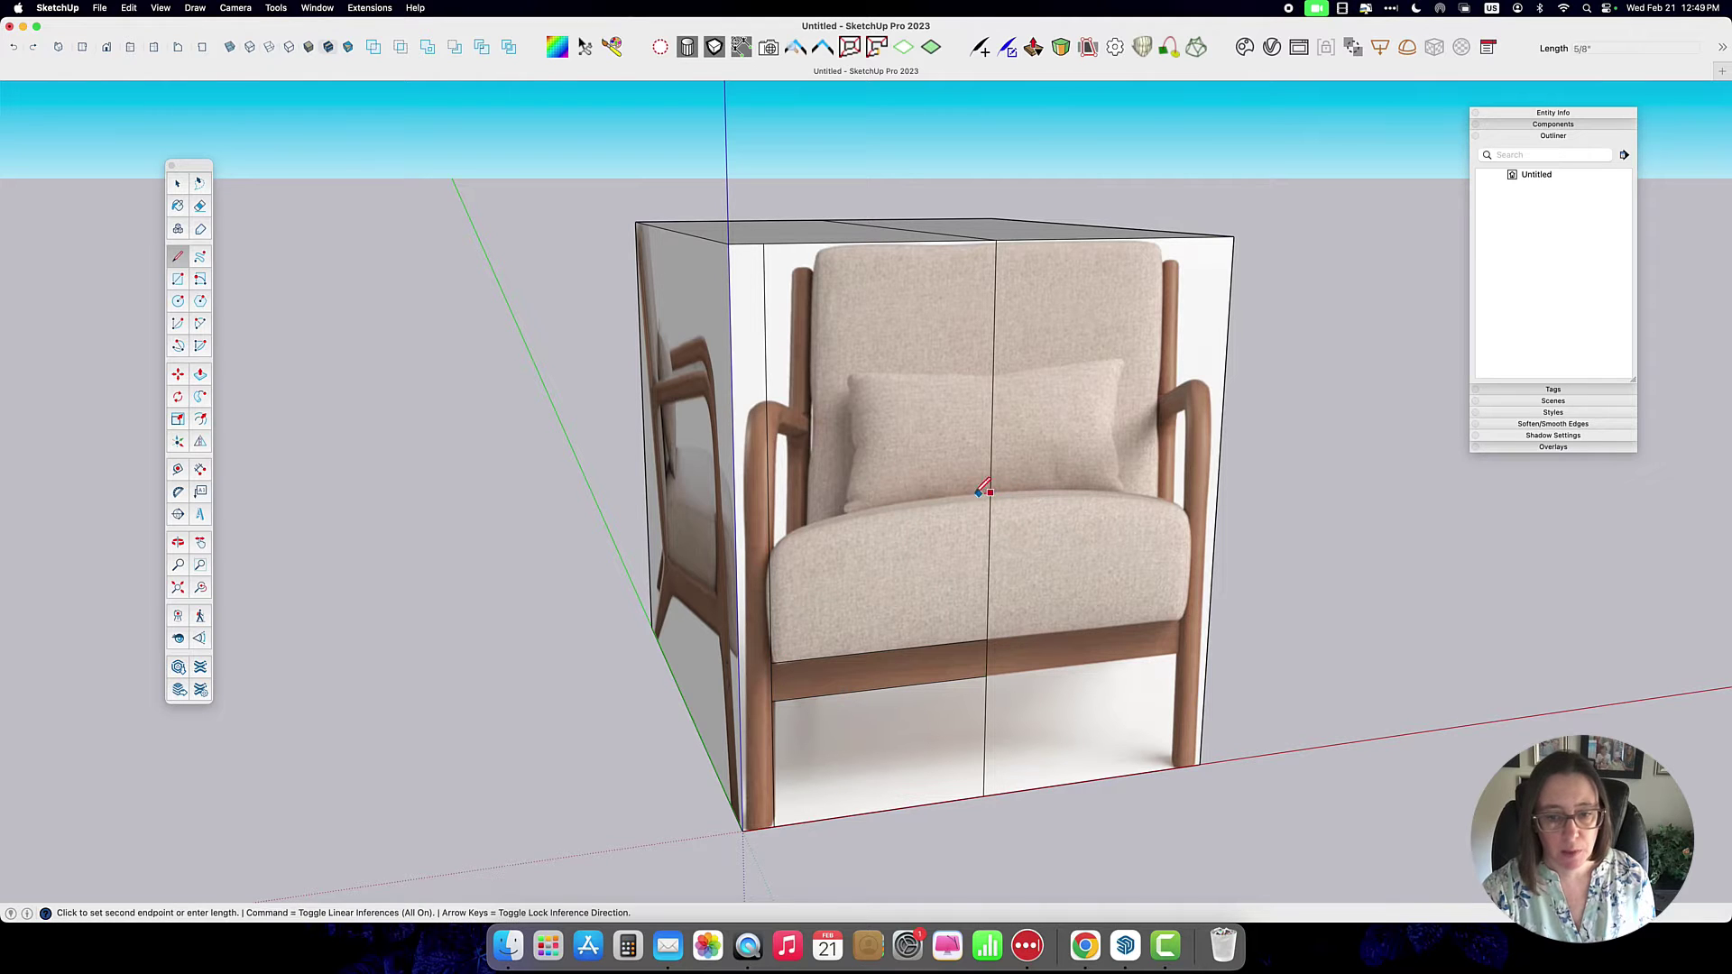
click(769, 507)
Step: Draw two full-height lines on the side face along the front leg's outer and inner edges
middle_drag(691, 575, 1259, 594)
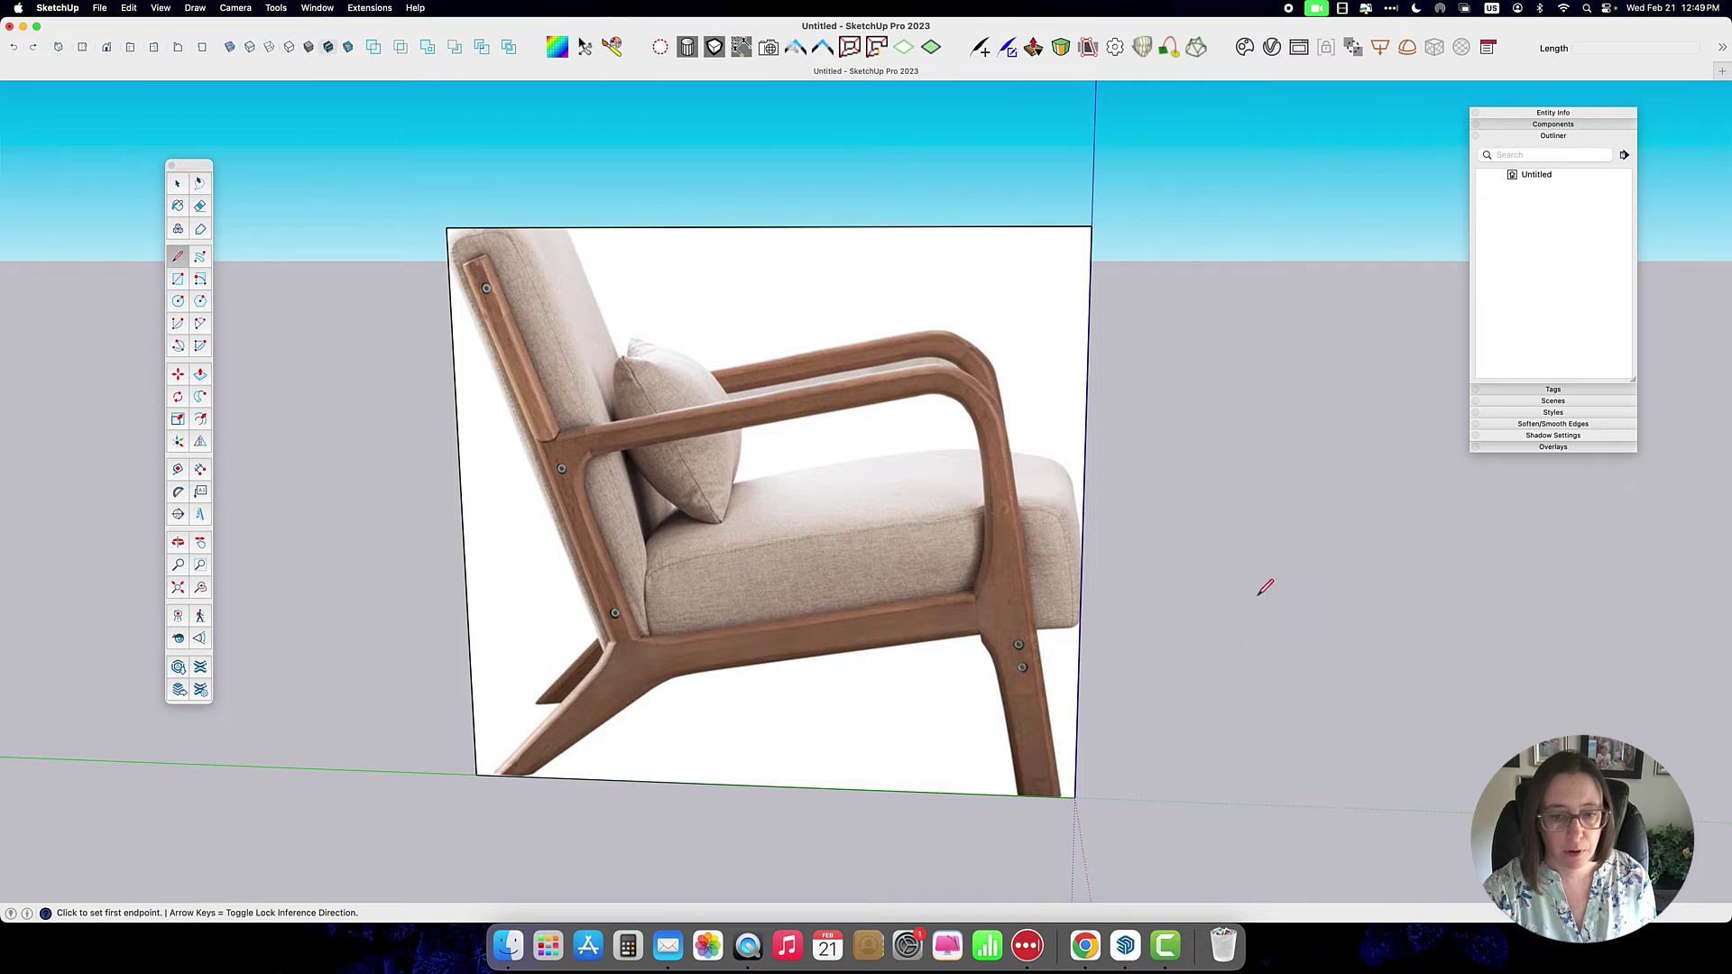
click(1065, 797)
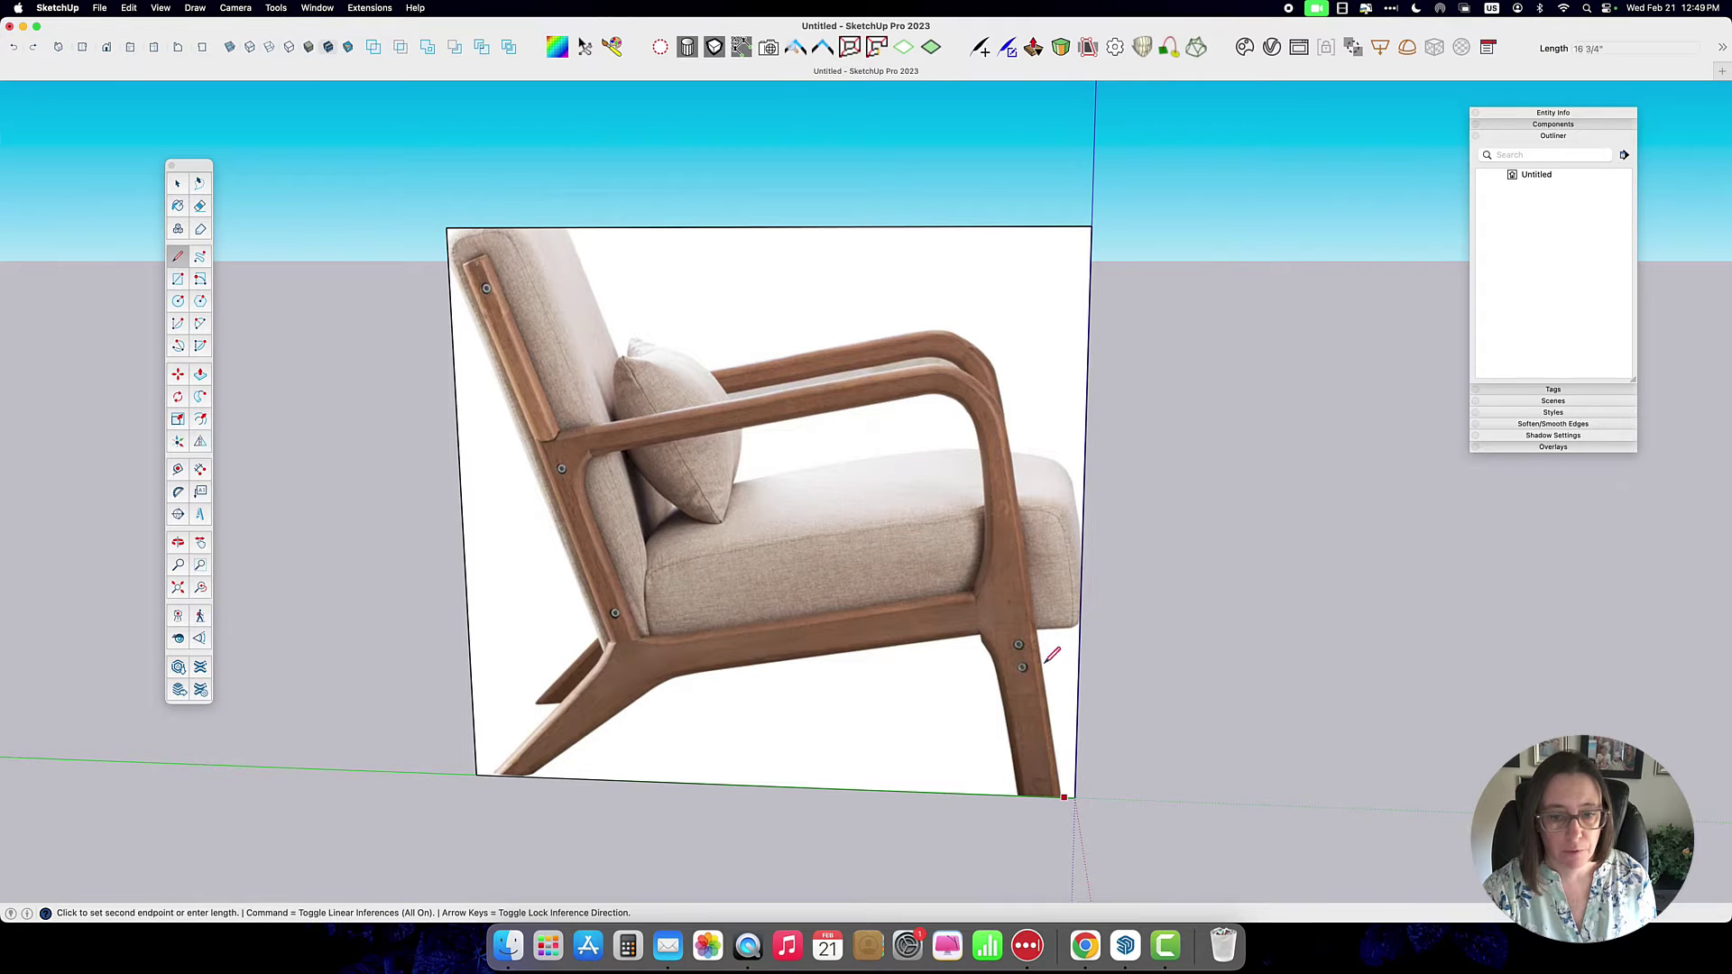
click(977, 226)
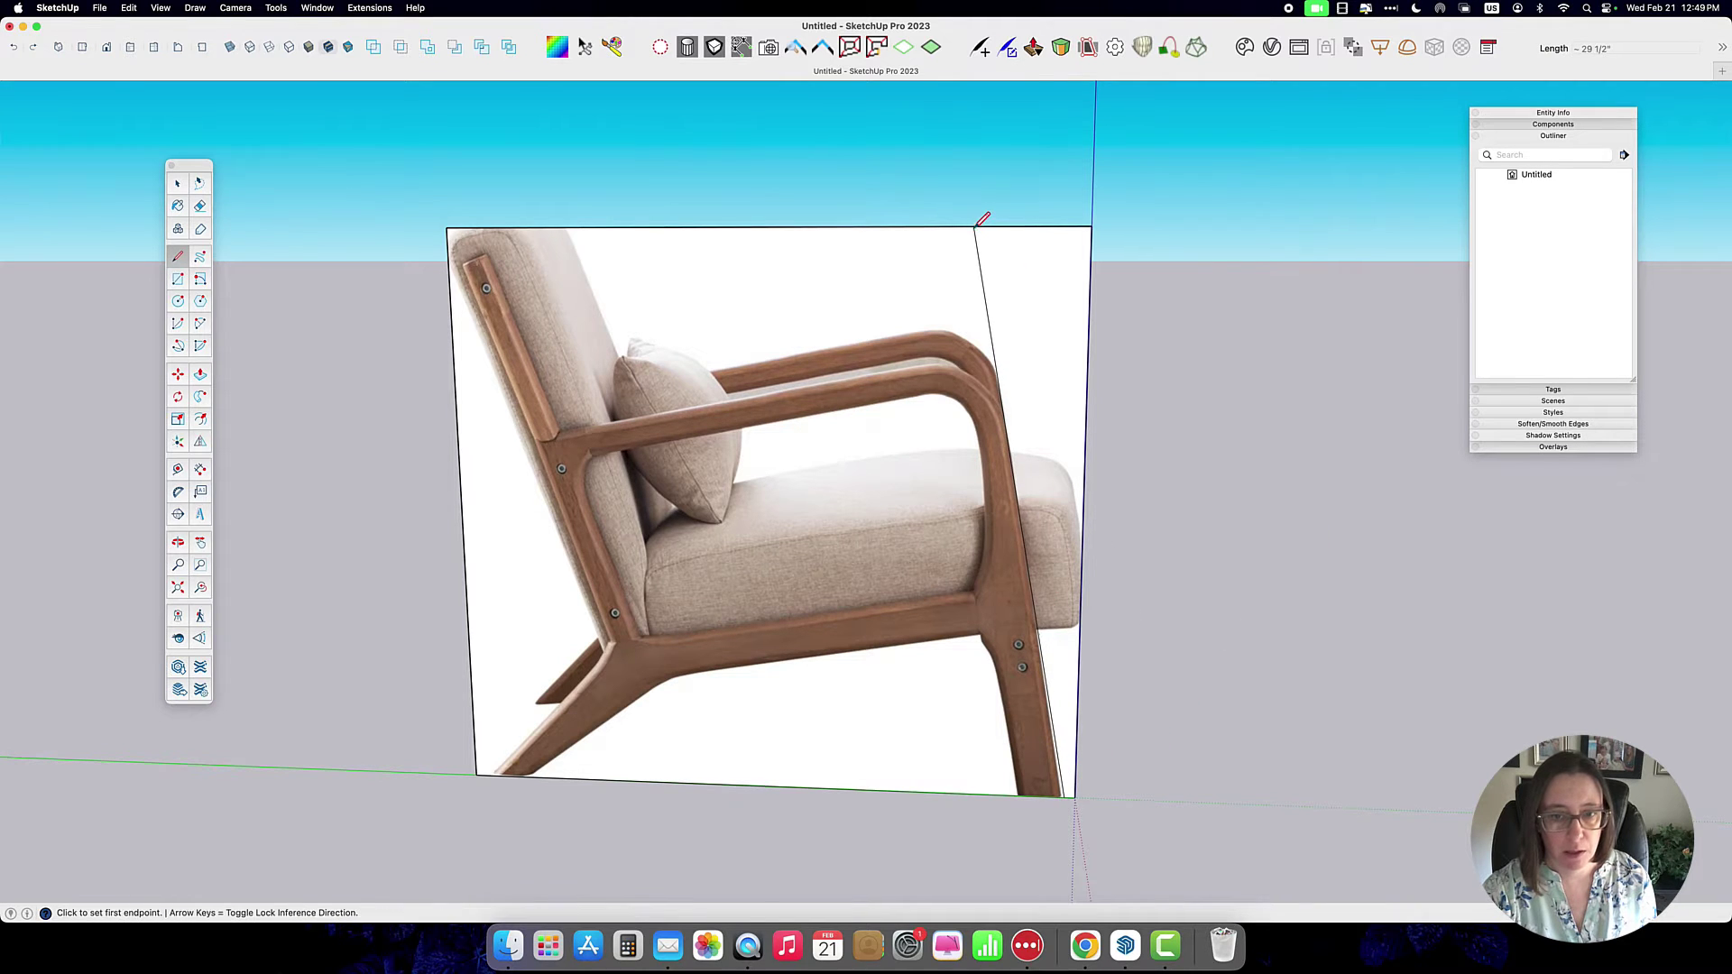
click(1021, 794)
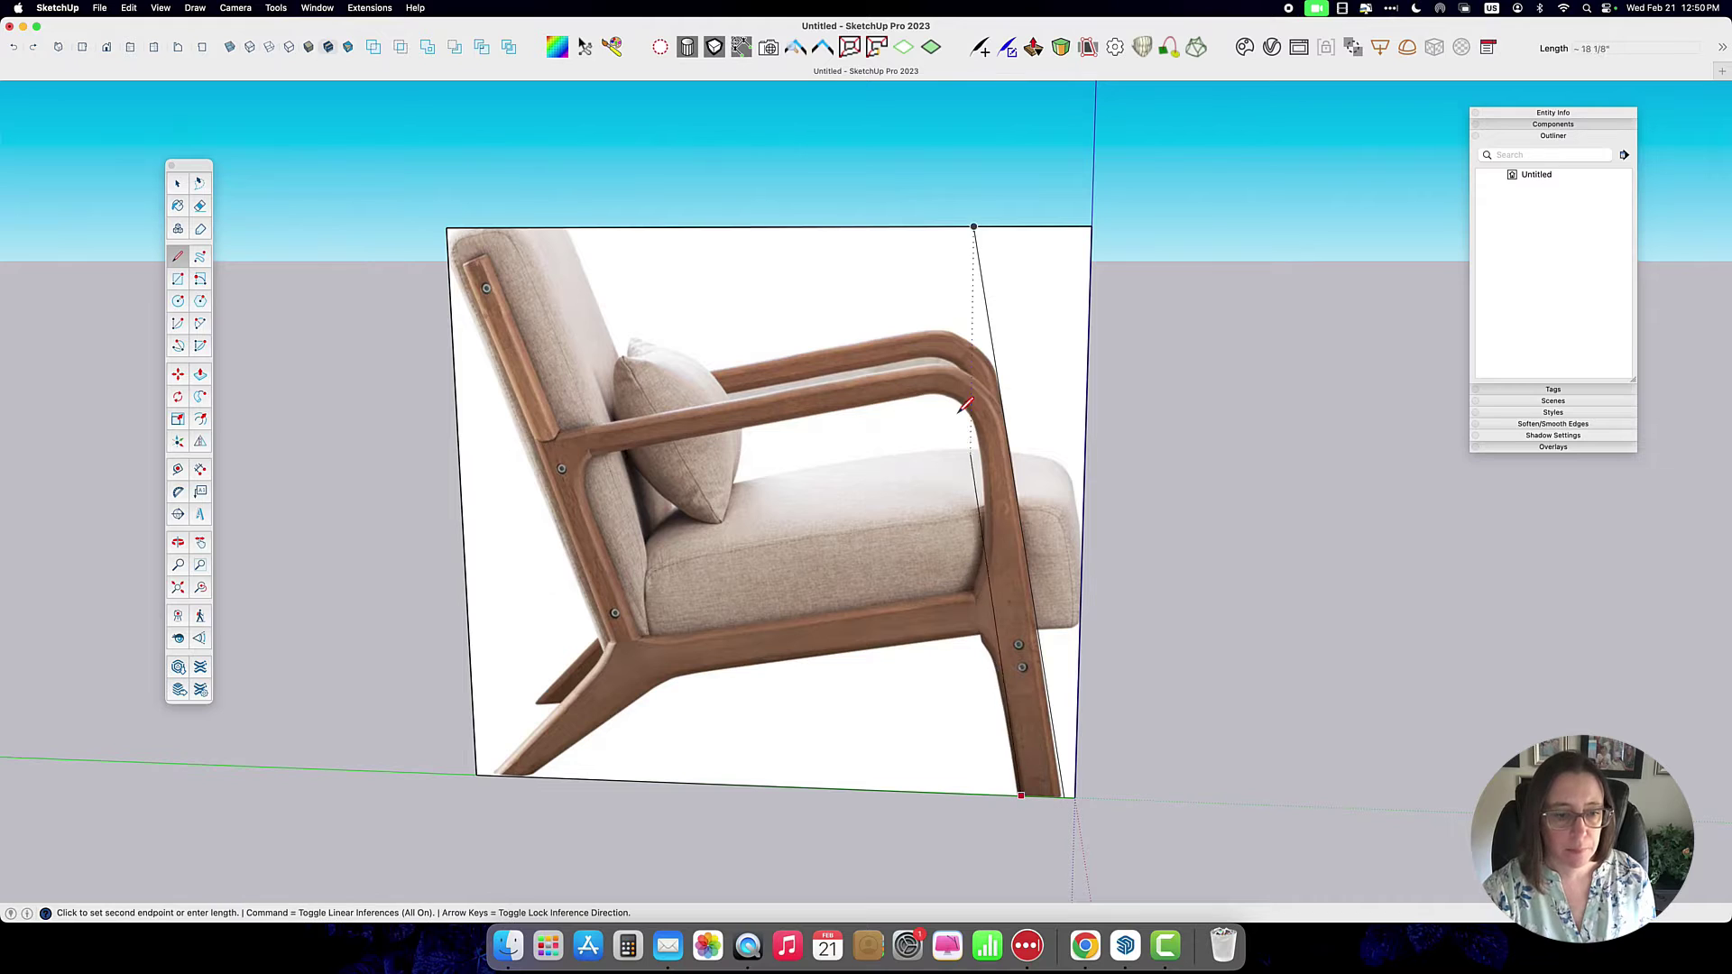
click(909, 226)
Step: Trace the back support, rear leg and sloping seat rail edges with lines on the side face
click(479, 227)
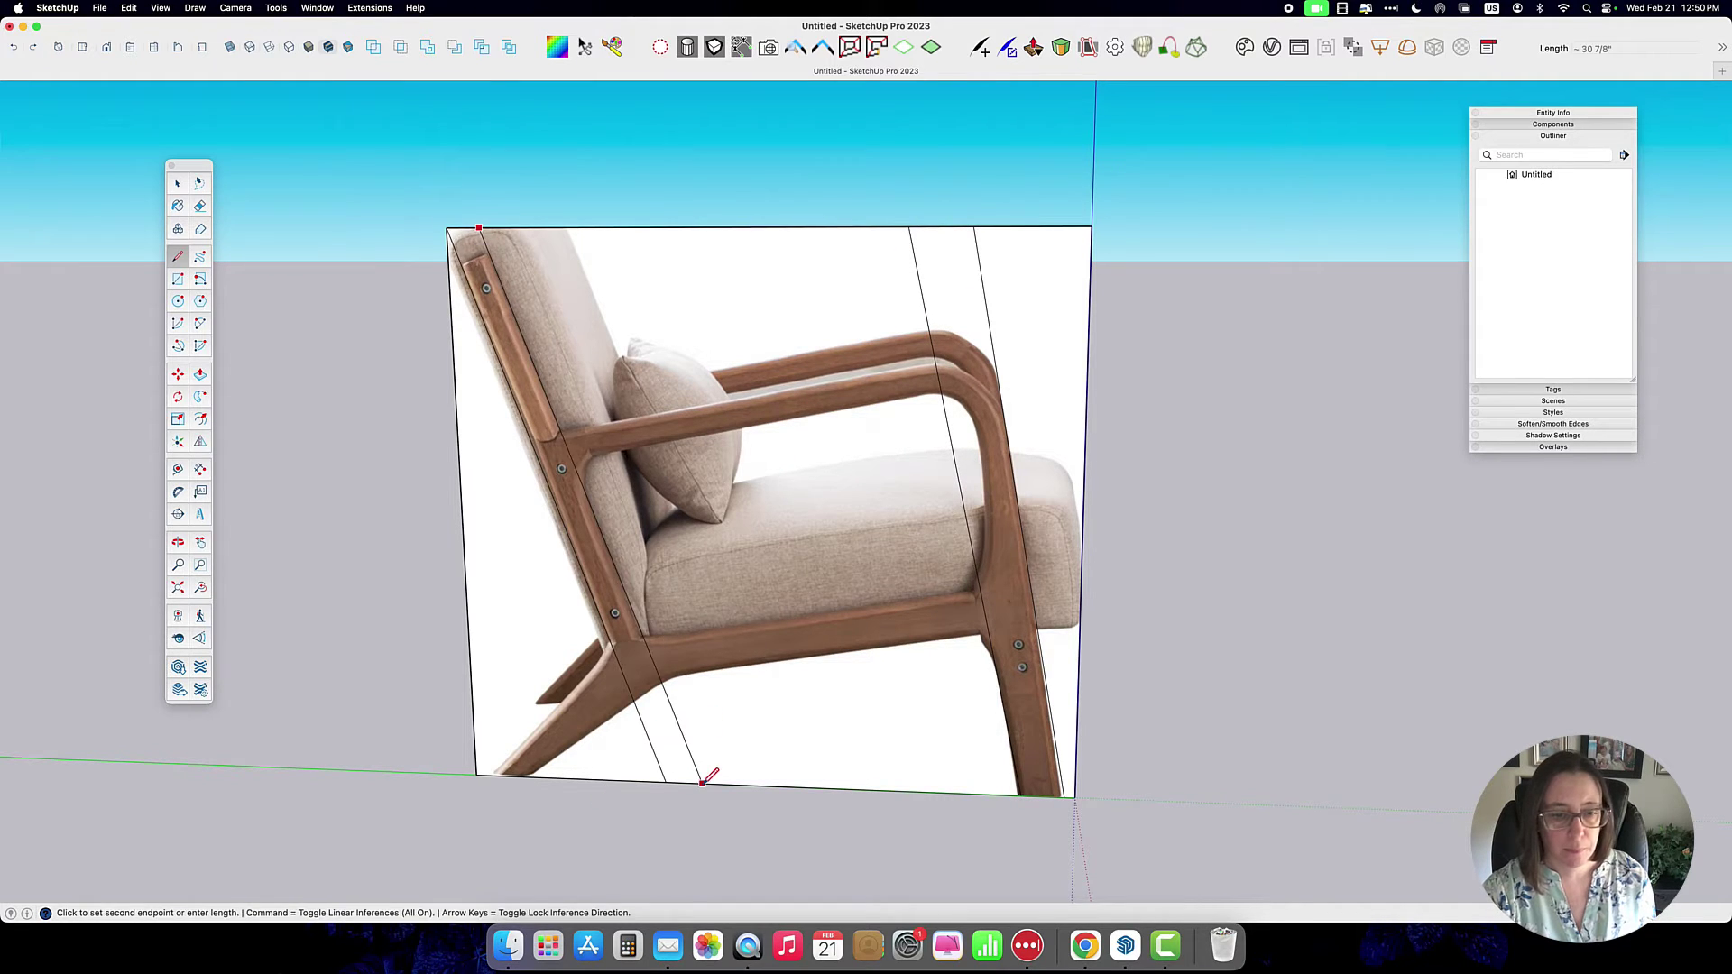
click(703, 783)
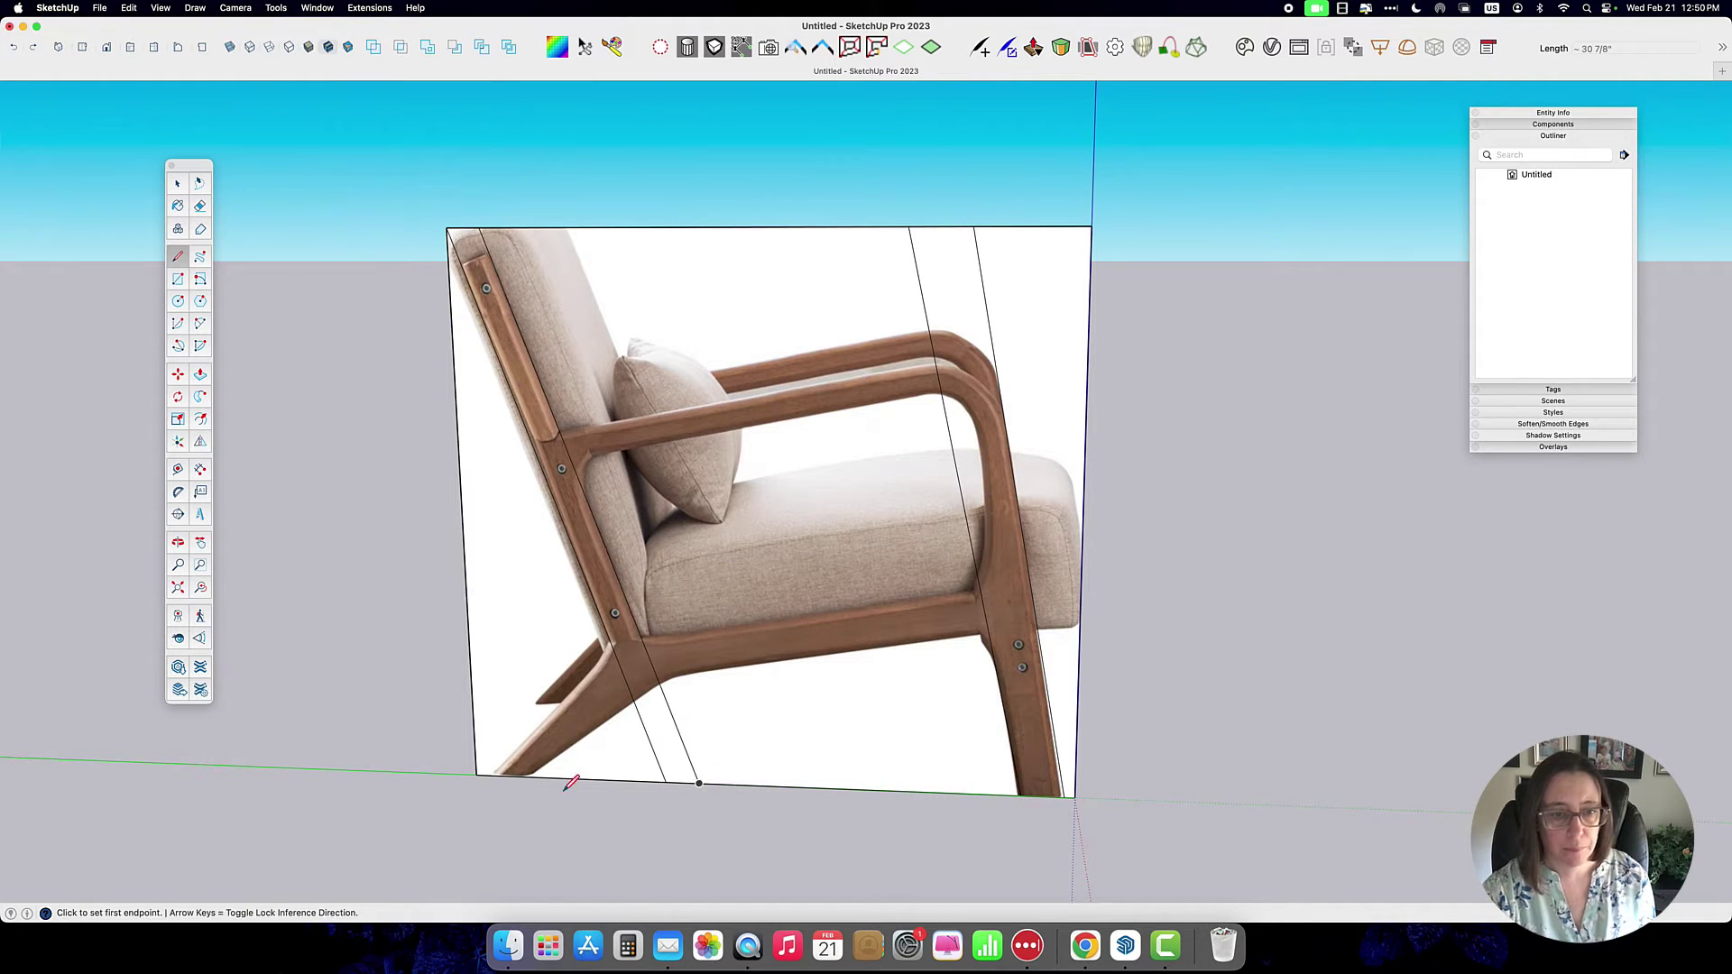
click(988, 631)
click(661, 683)
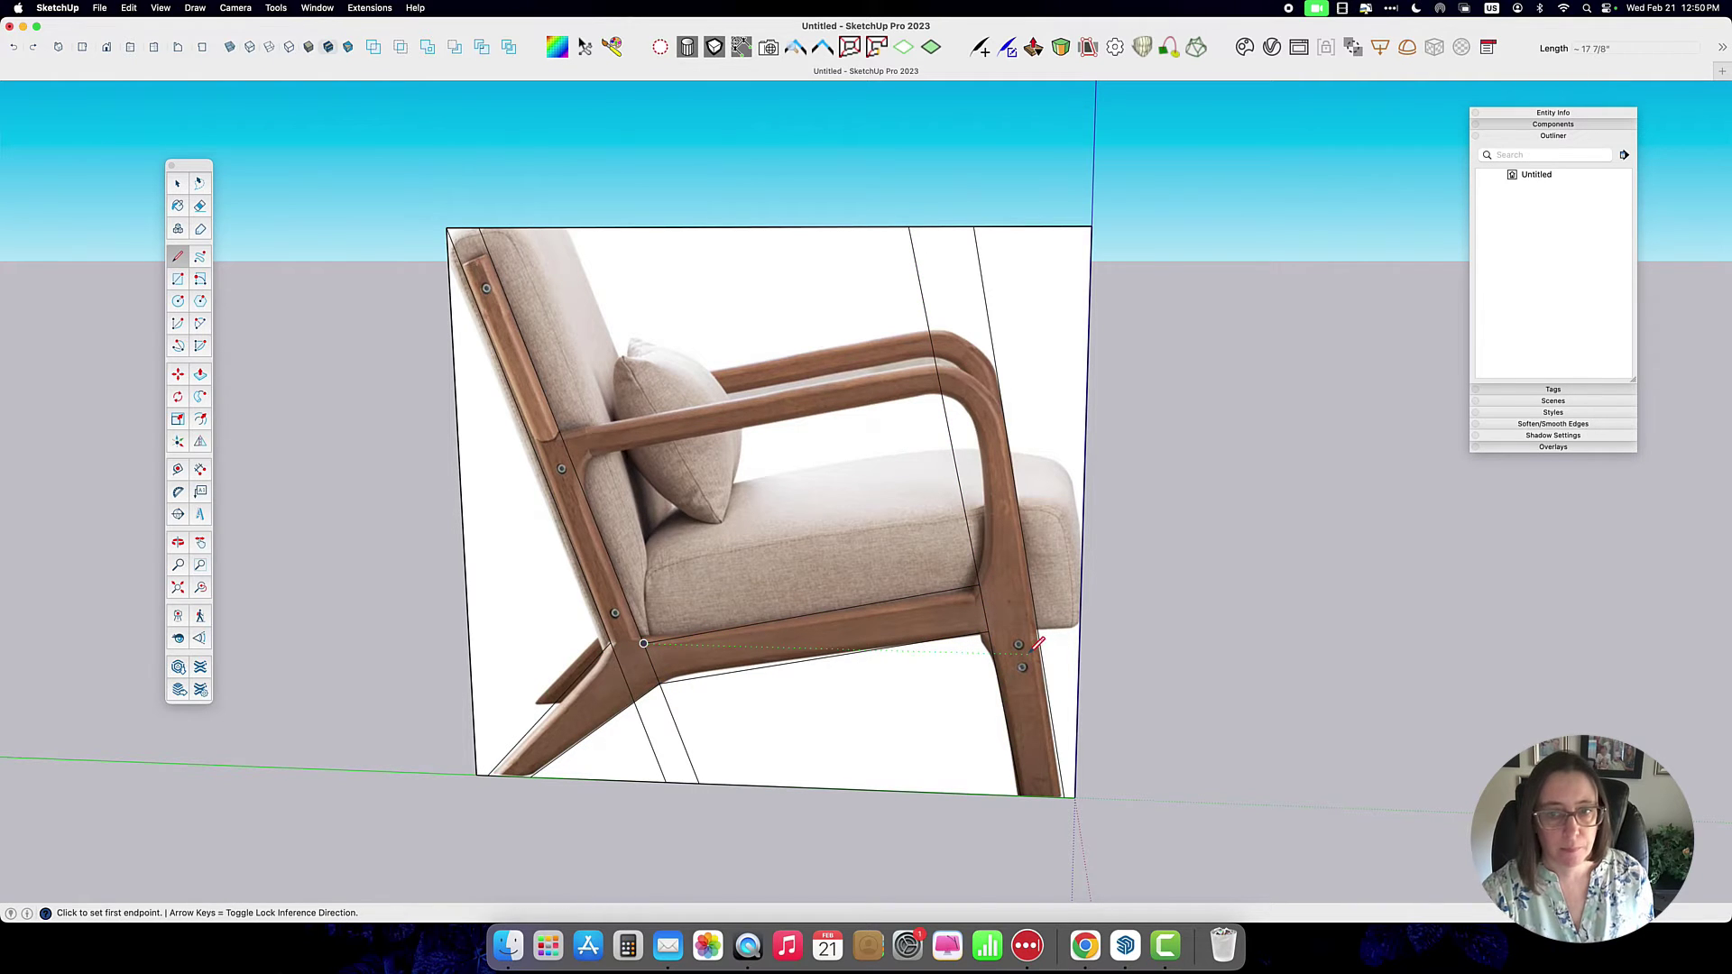
Step: Trace the armrest's upper and lower edges on the side face, from the back support to the front leg line
click(558, 434)
scroll(556, 434, up, 3)
click(1158, 325)
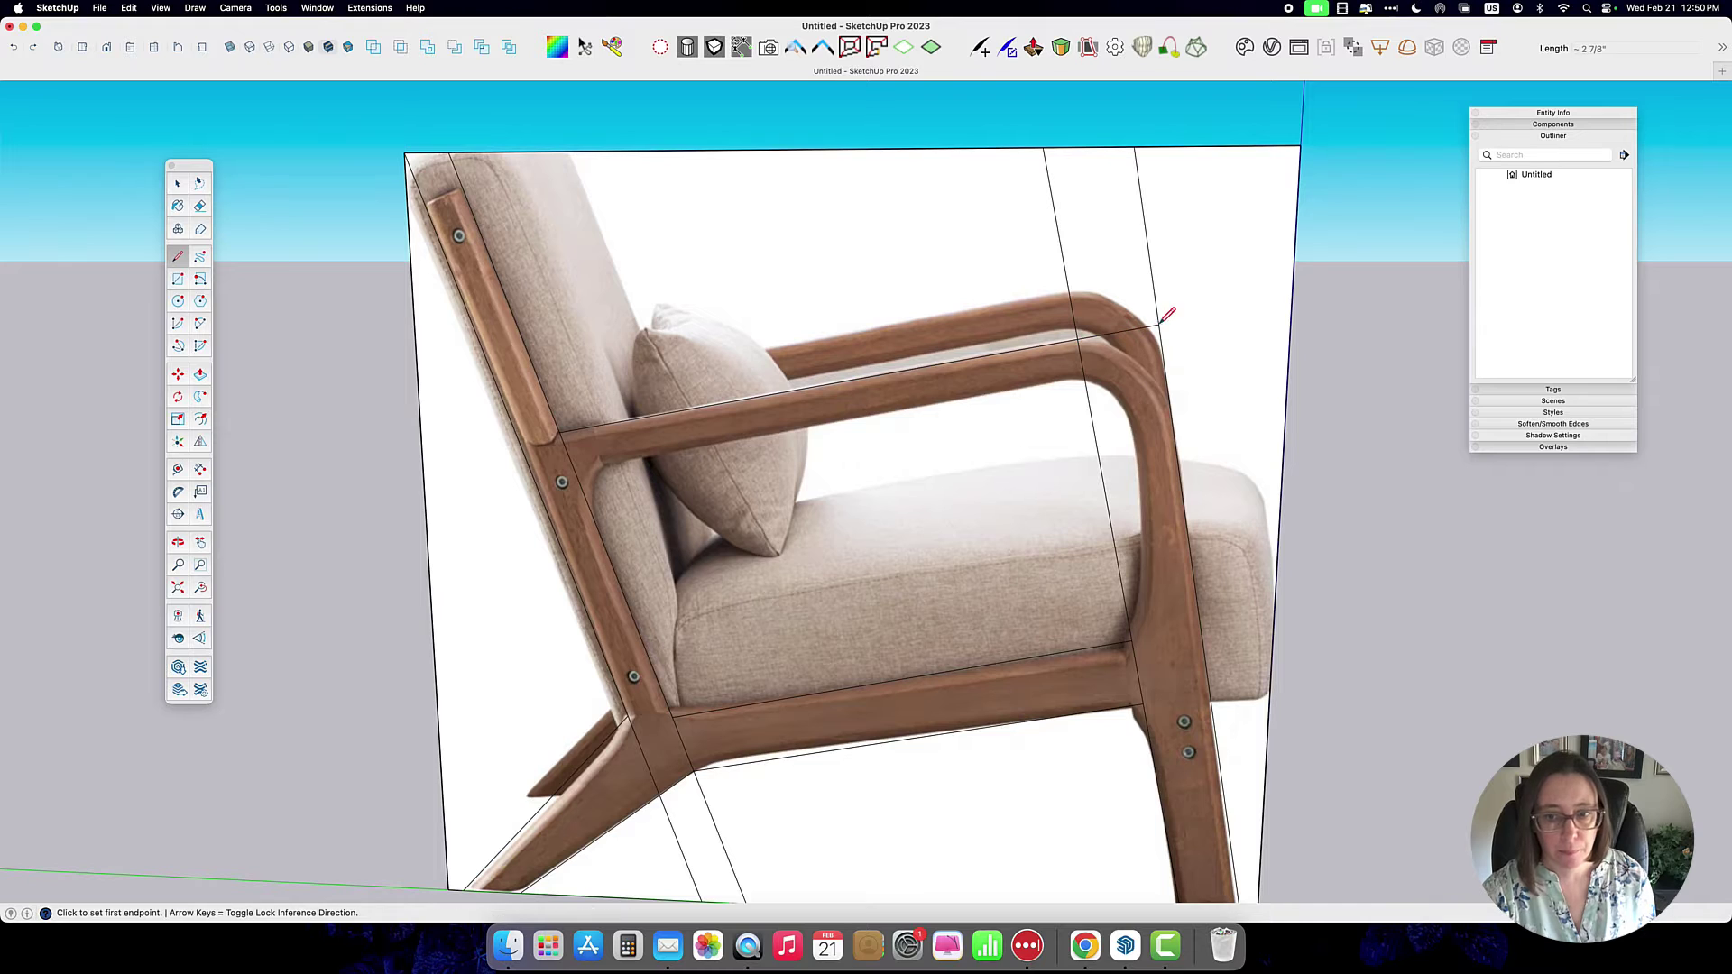
click(576, 473)
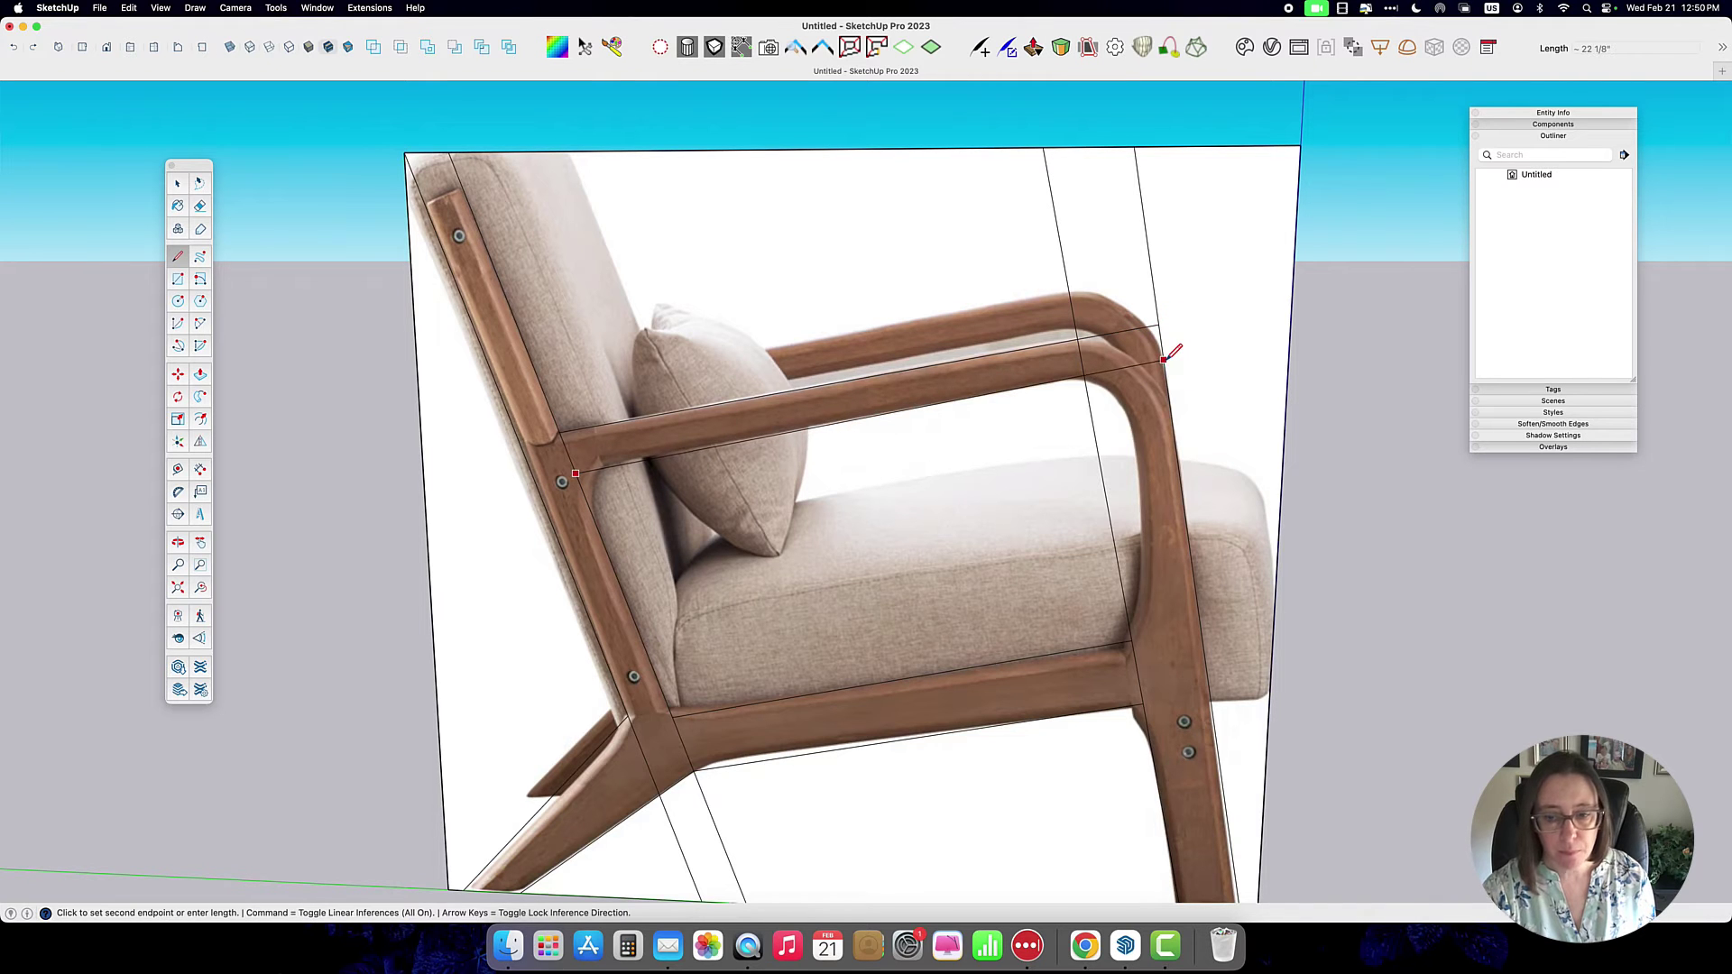
key(Escape)
click(578, 467)
click(1163, 364)
Step: Draw a line along the front leg's inner edge from beside the seat cushion up to the armrest's lower line
click(1145, 544)
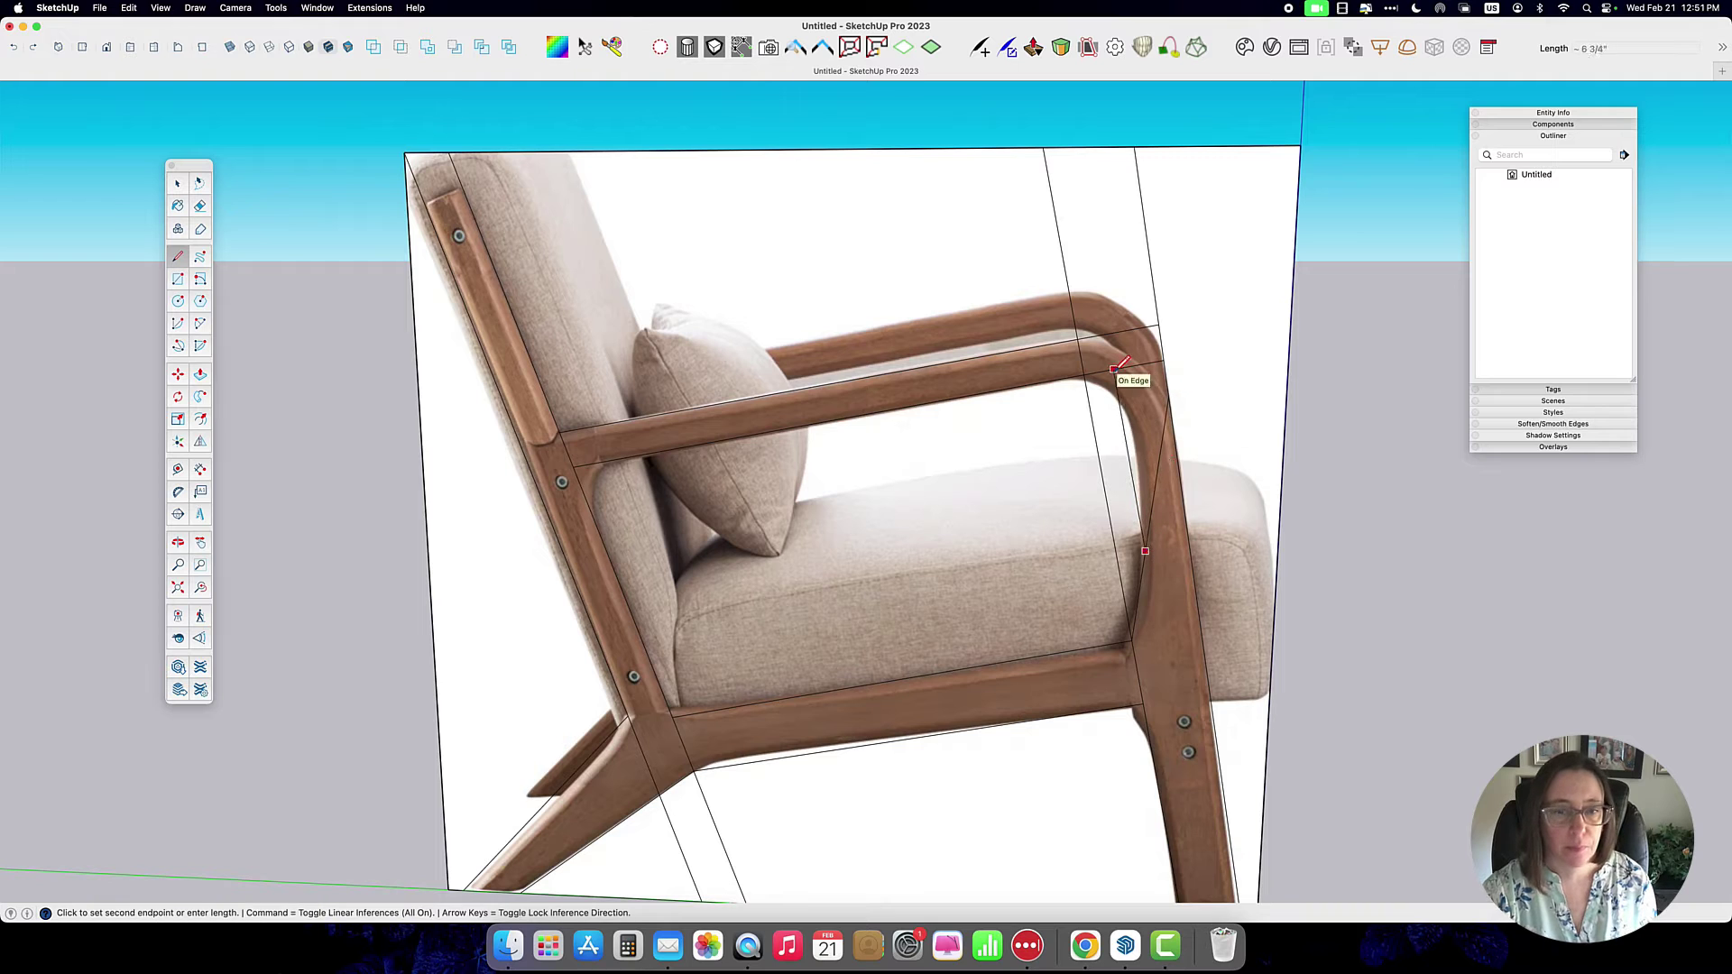
click(1118, 368)
scroll(1172, 722, down, 2)
click(1232, 893)
key(Escape)
Step: Draw a short line across the upper end of the wooden back support on the side face
shift+middle_drag(1071, 696, 838, 662)
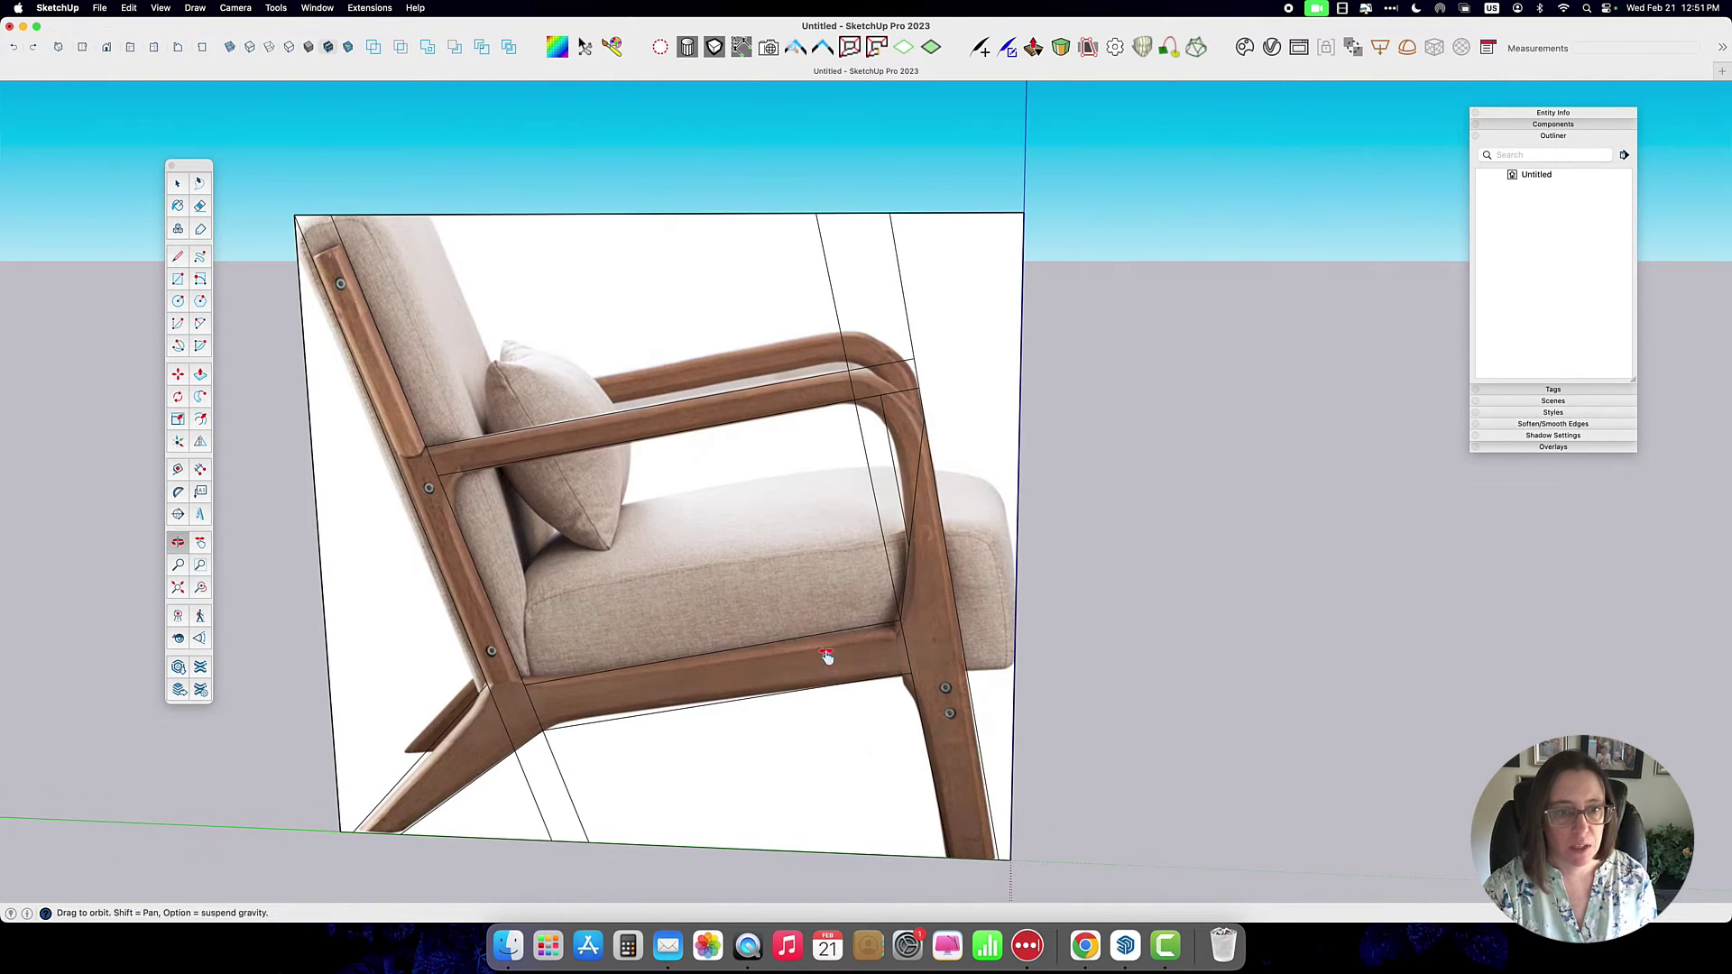
click(311, 255)
click(341, 244)
key(space)
scroll(1010, 559, down, 2)
mouse_move(1064, 541)
middle_down()
mouse_move(929, 611)
mouse_move(913, 549)
mouse_move(947, 577)
mouse_move(932, 691)
middle_up()
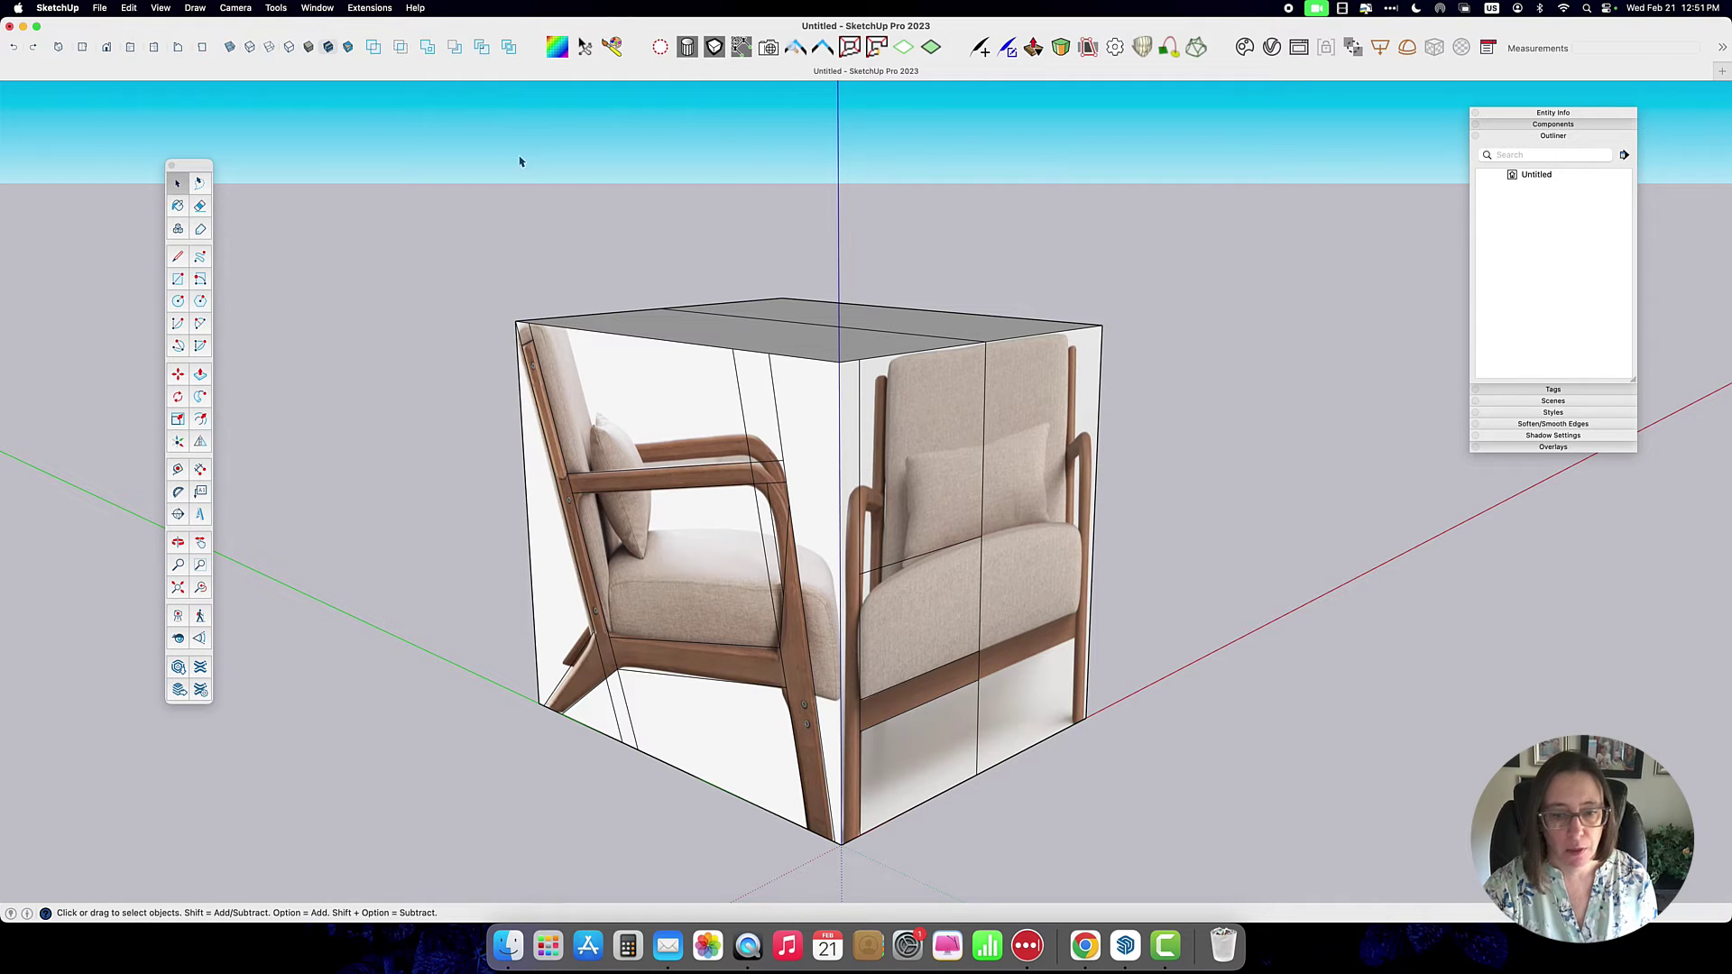
Step: Group the whole box with its textured faces and traced lines, and rename the group as Reference Cube
triple_click(686, 334)
click(686, 334)
drag(416, 213, 1301, 873)
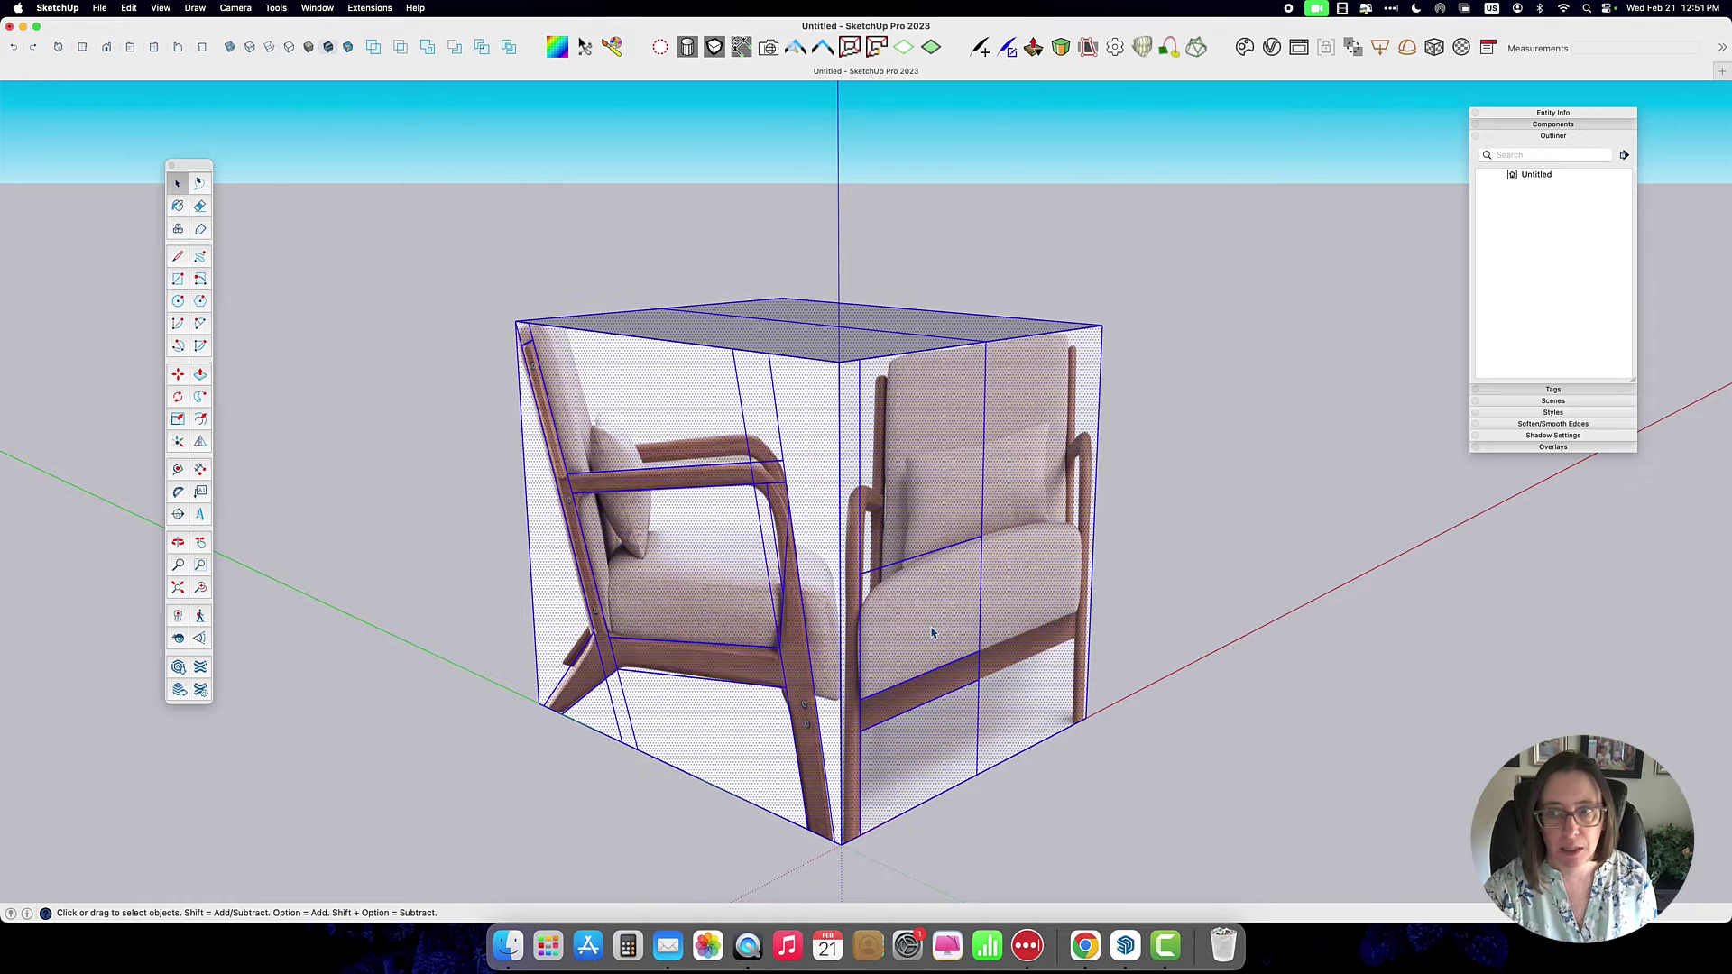
right_click(914, 545)
click(938, 536)
click(1544, 186)
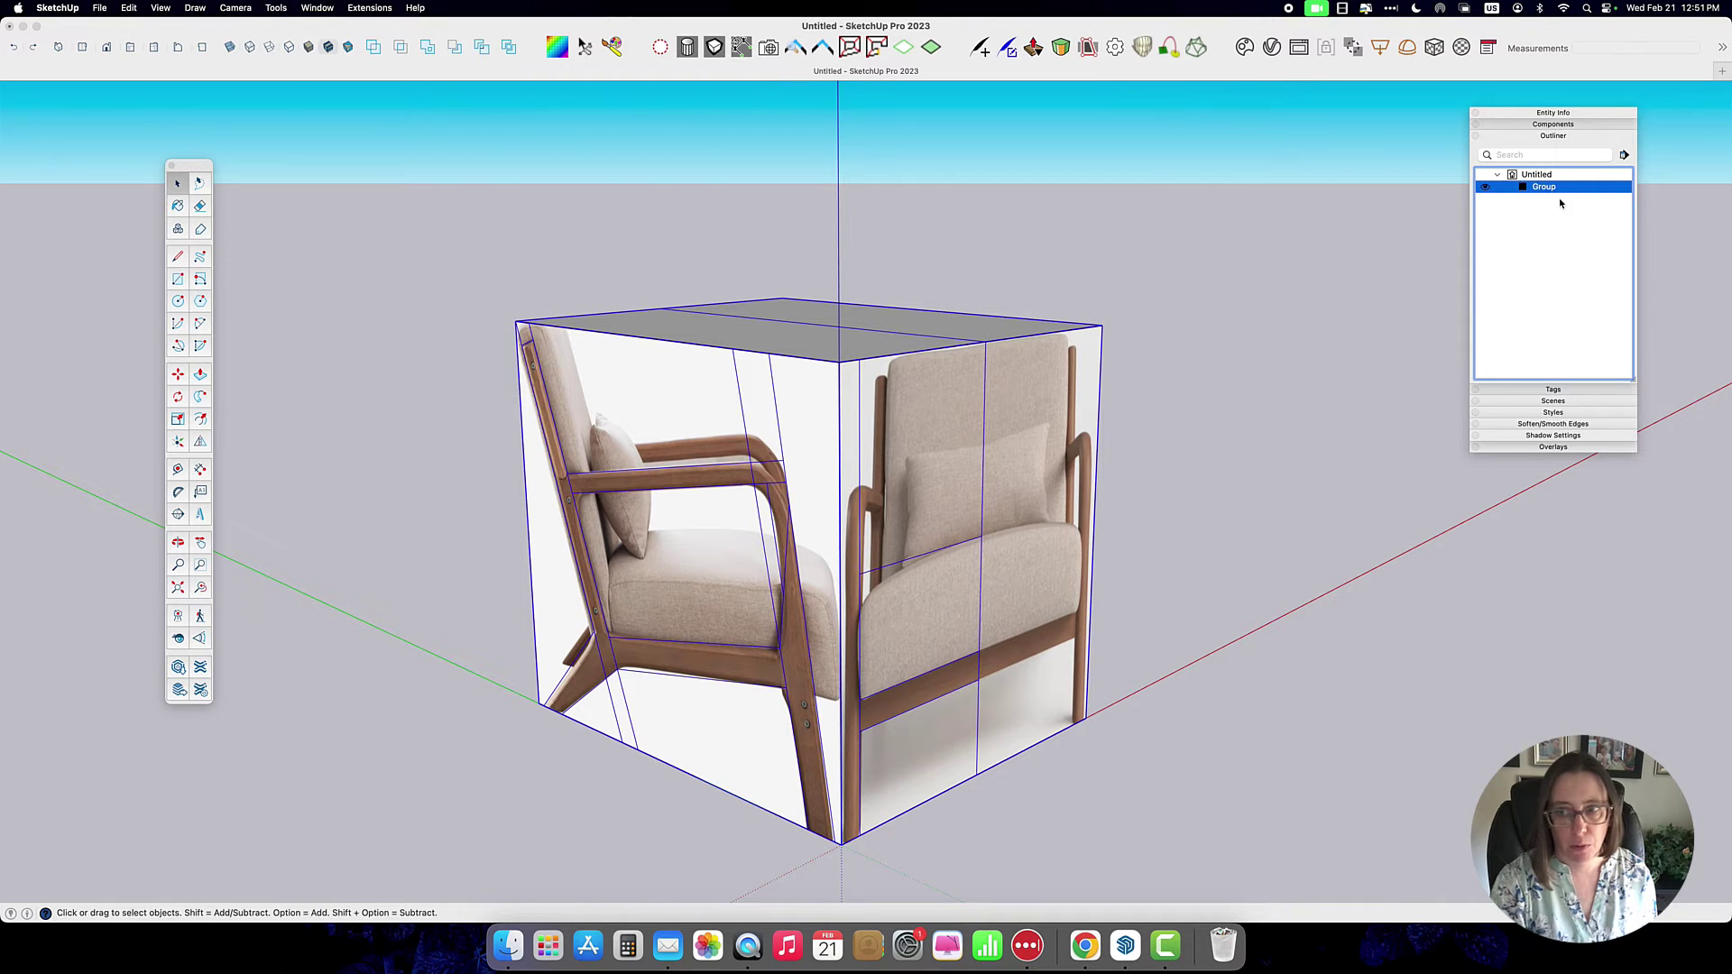
key(Return)
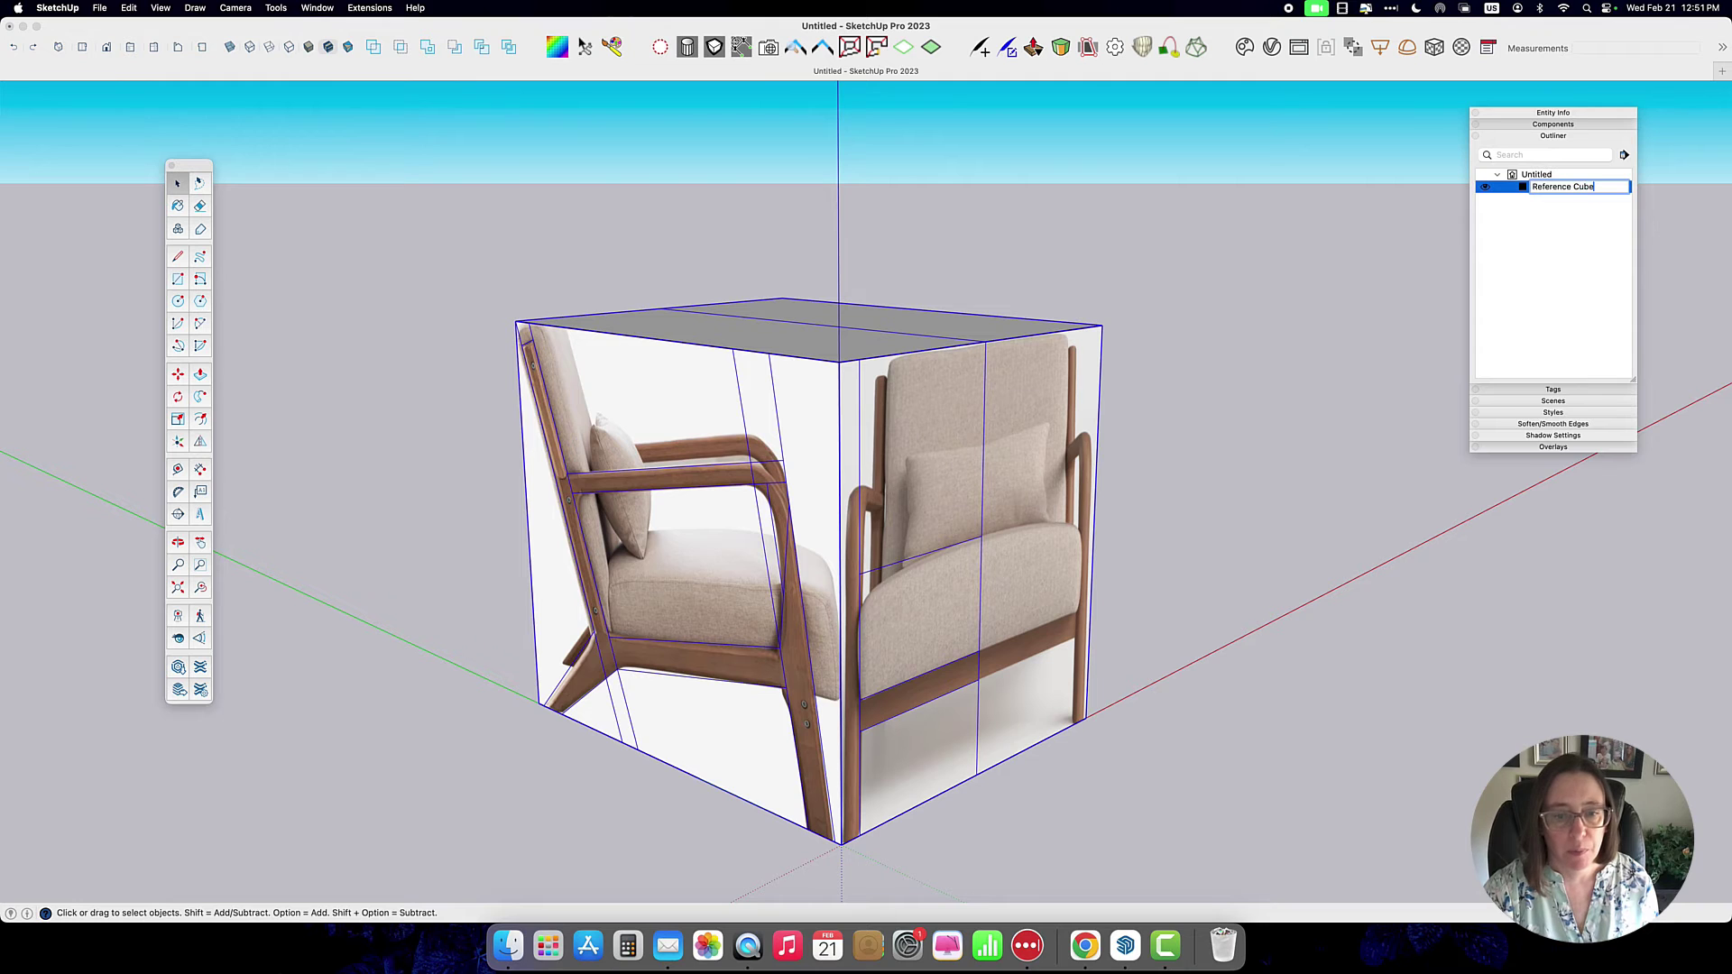
key(Return)
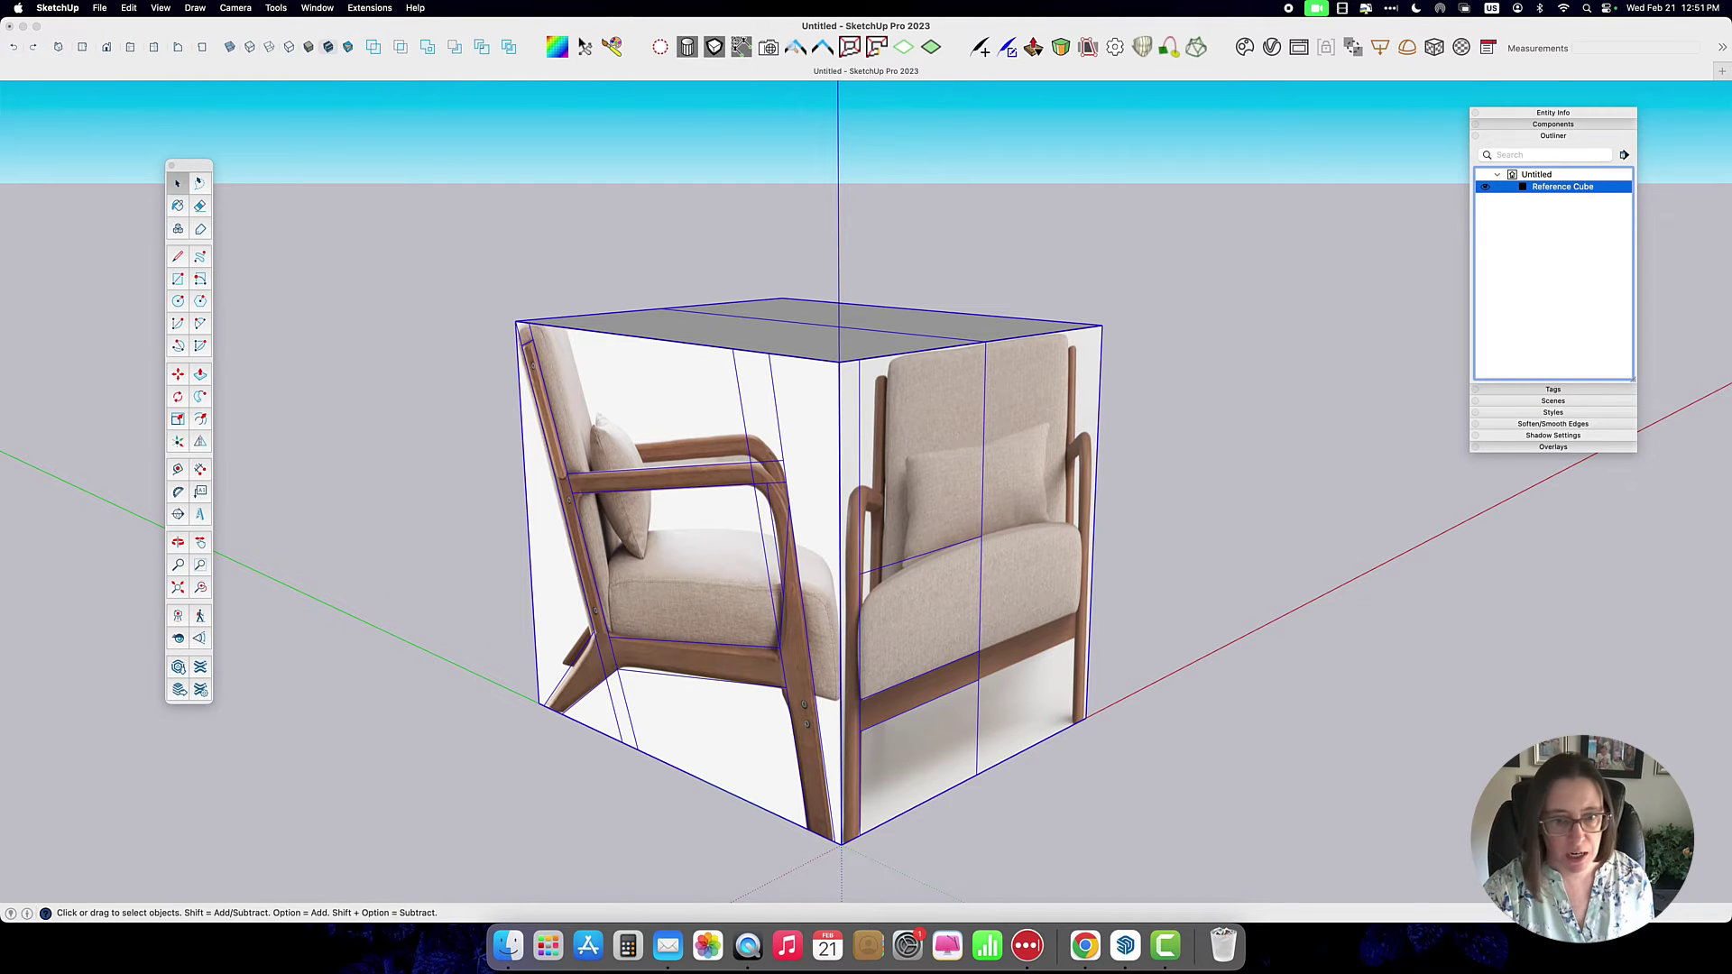
Step: Draw a rectangle of about 11 3/8" by 2" over the front seat rail, from the centre line to the leg's inner edge
middle_drag(1103, 538, 831, 480)
middle_drag(974, 641, 988, 491)
click(1045, 588)
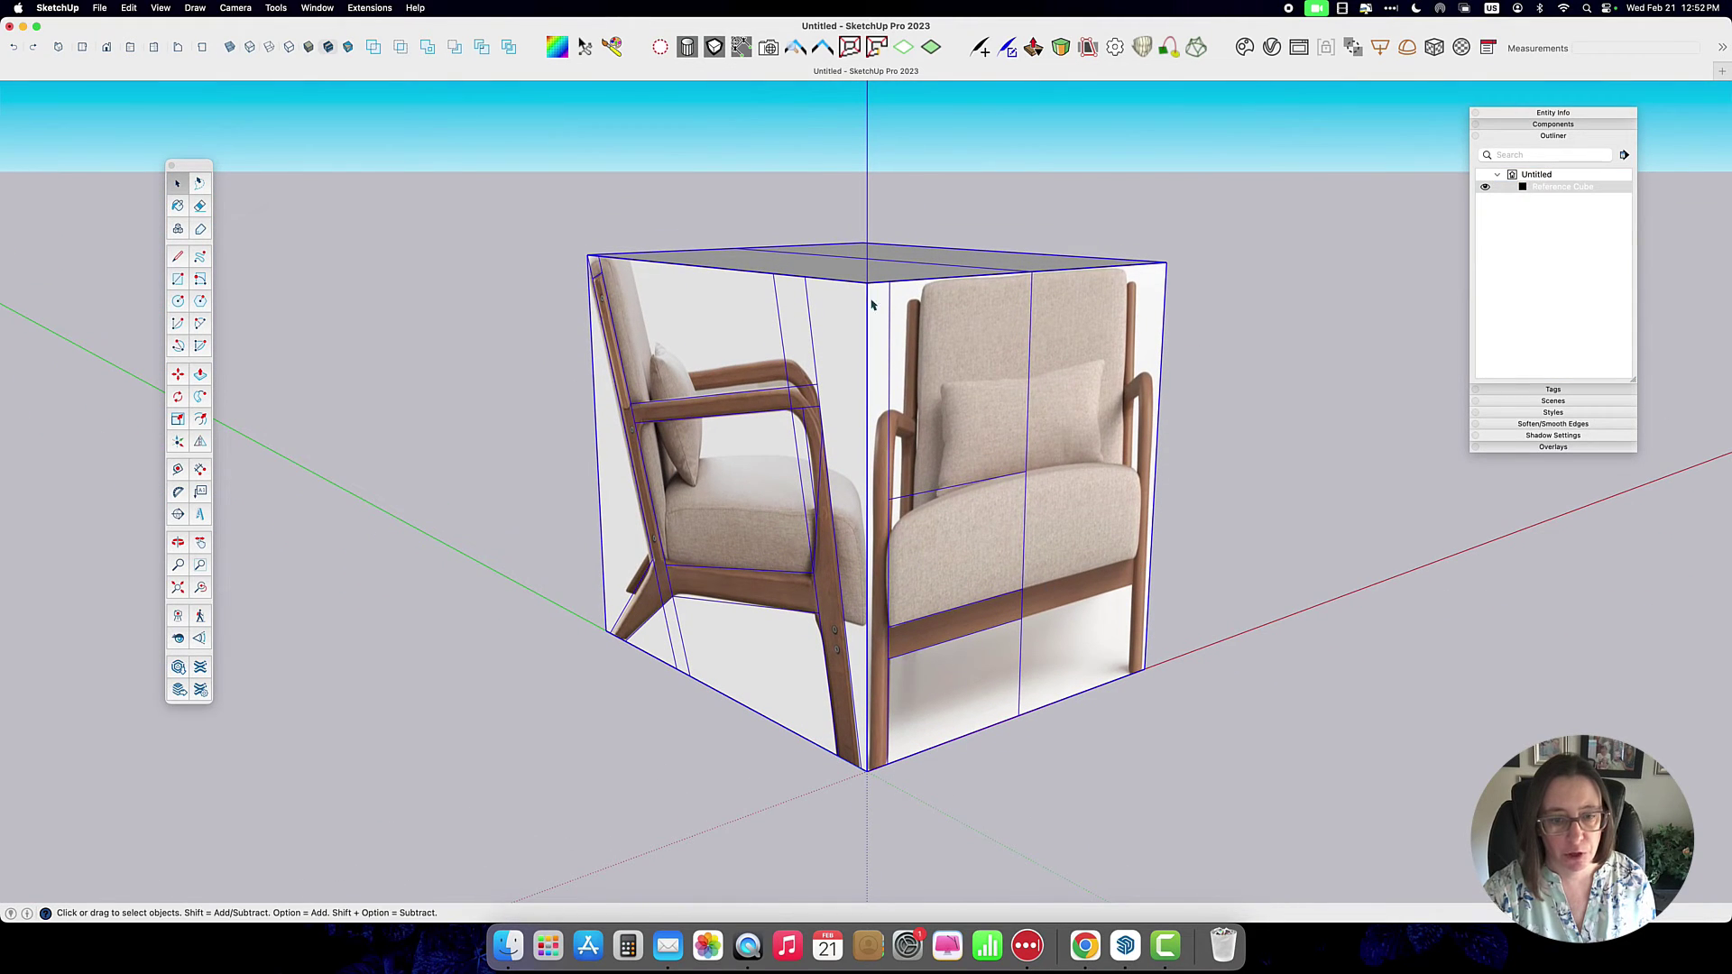
click(185, 283)
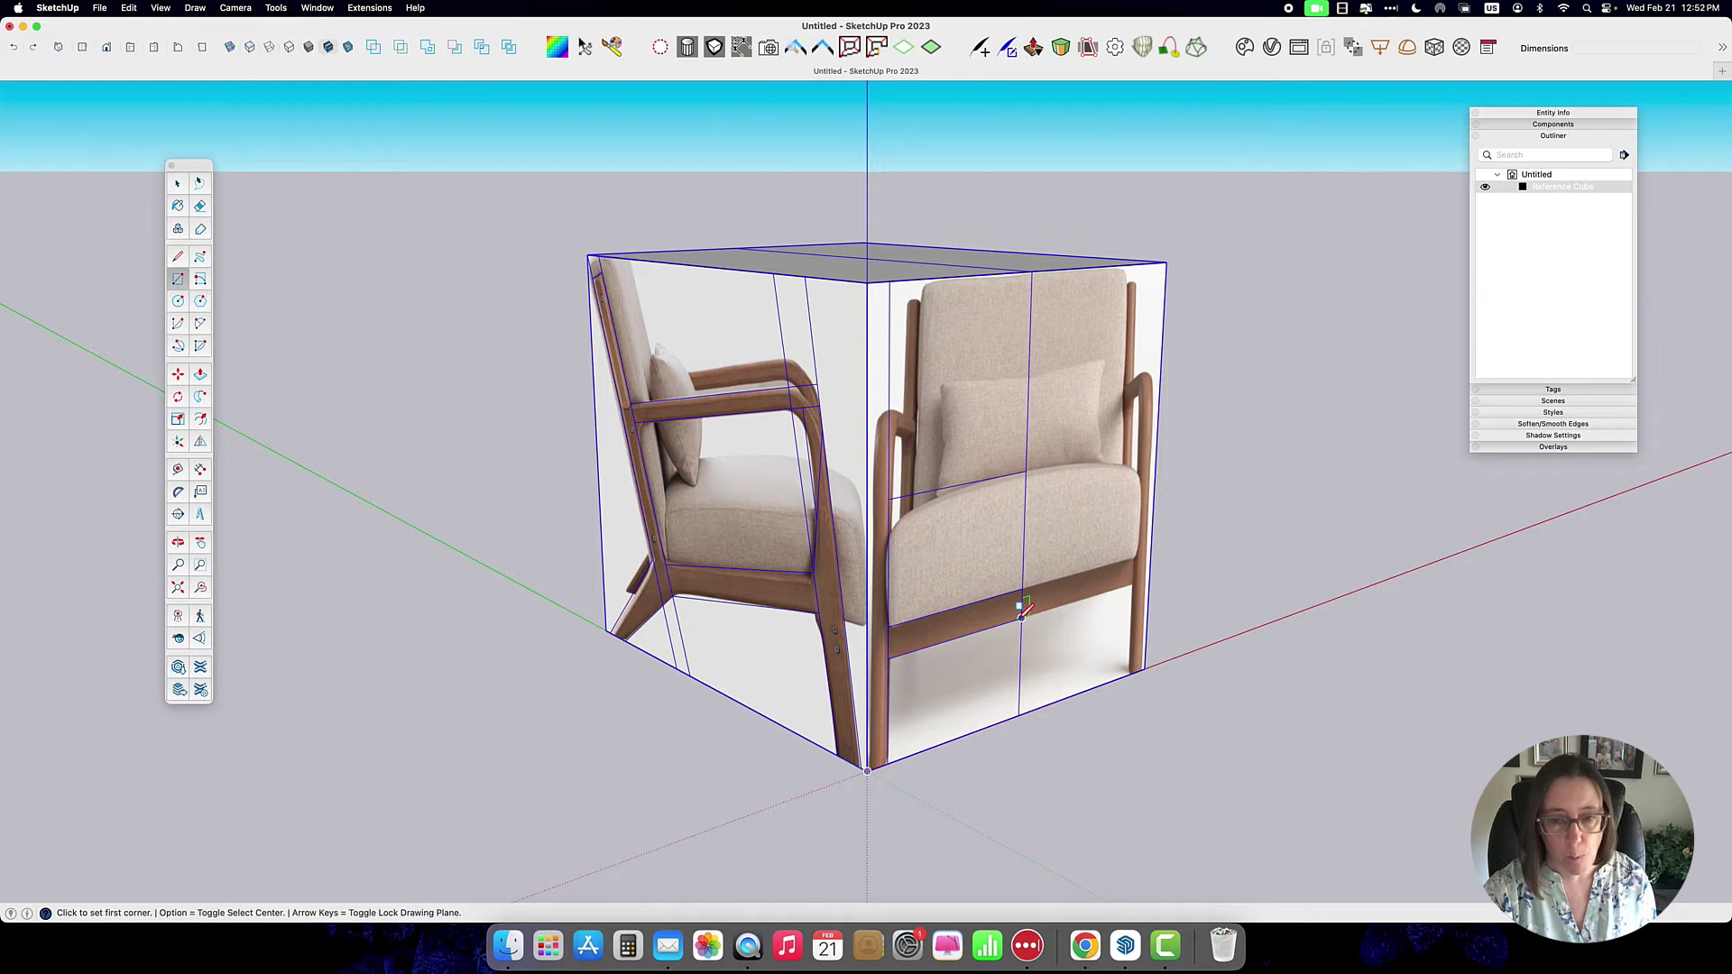
scroll(1022, 614, up, 5)
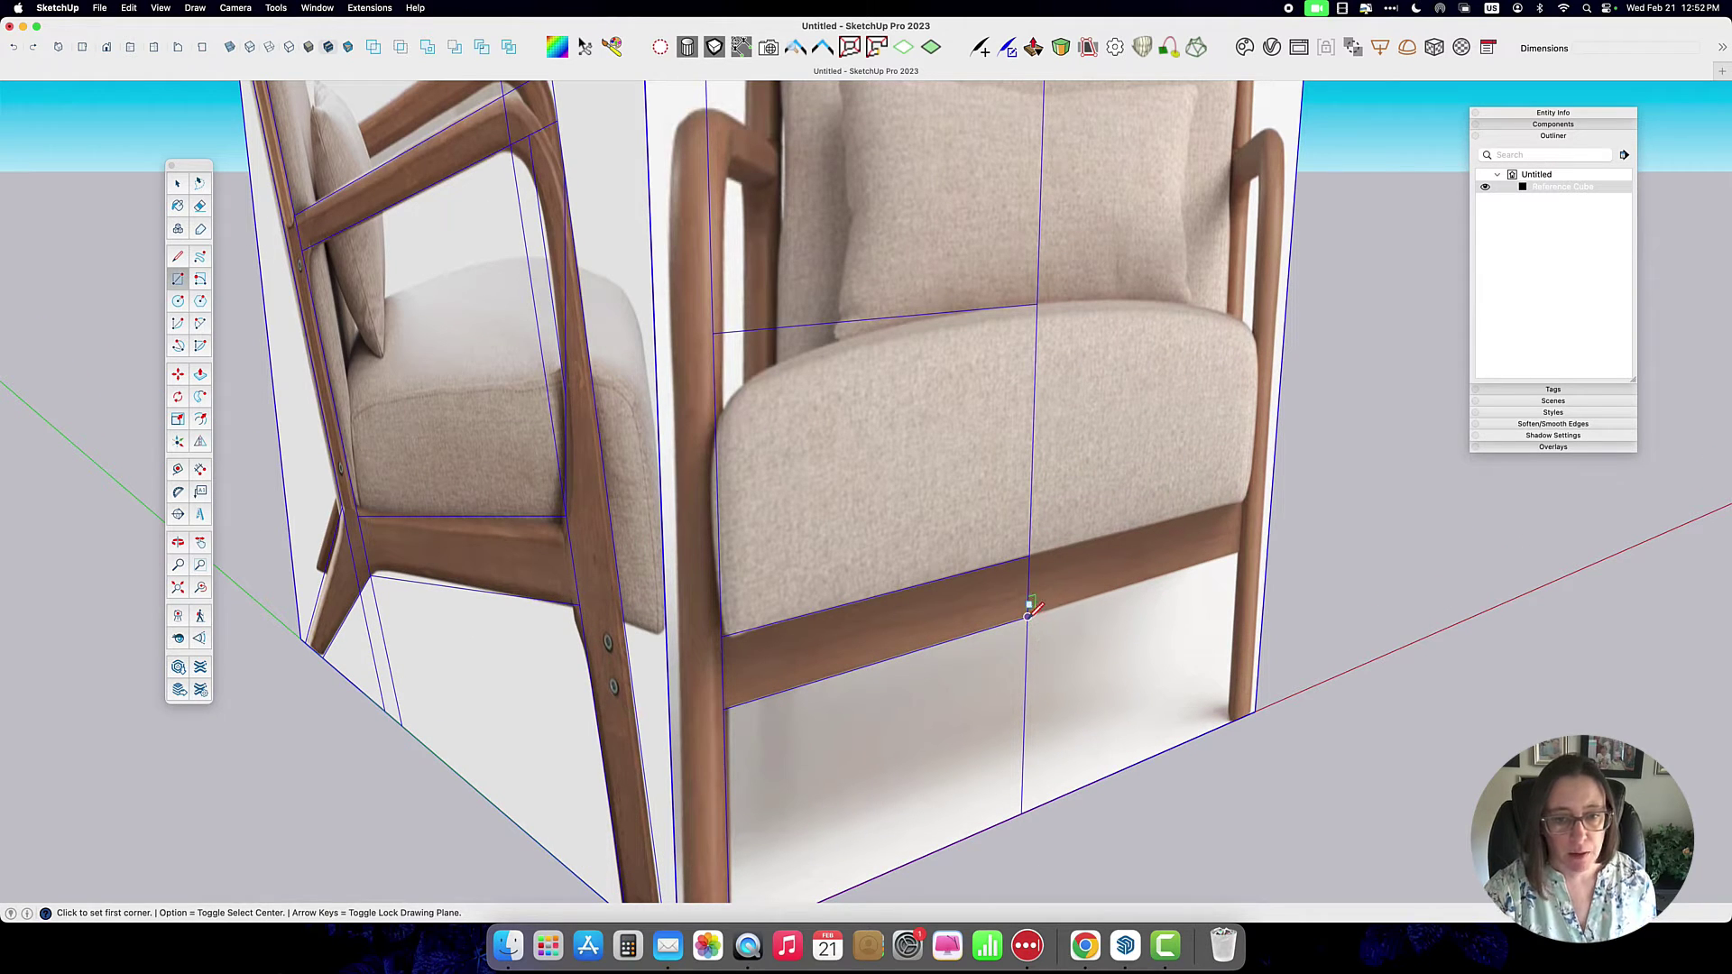
click(1029, 617)
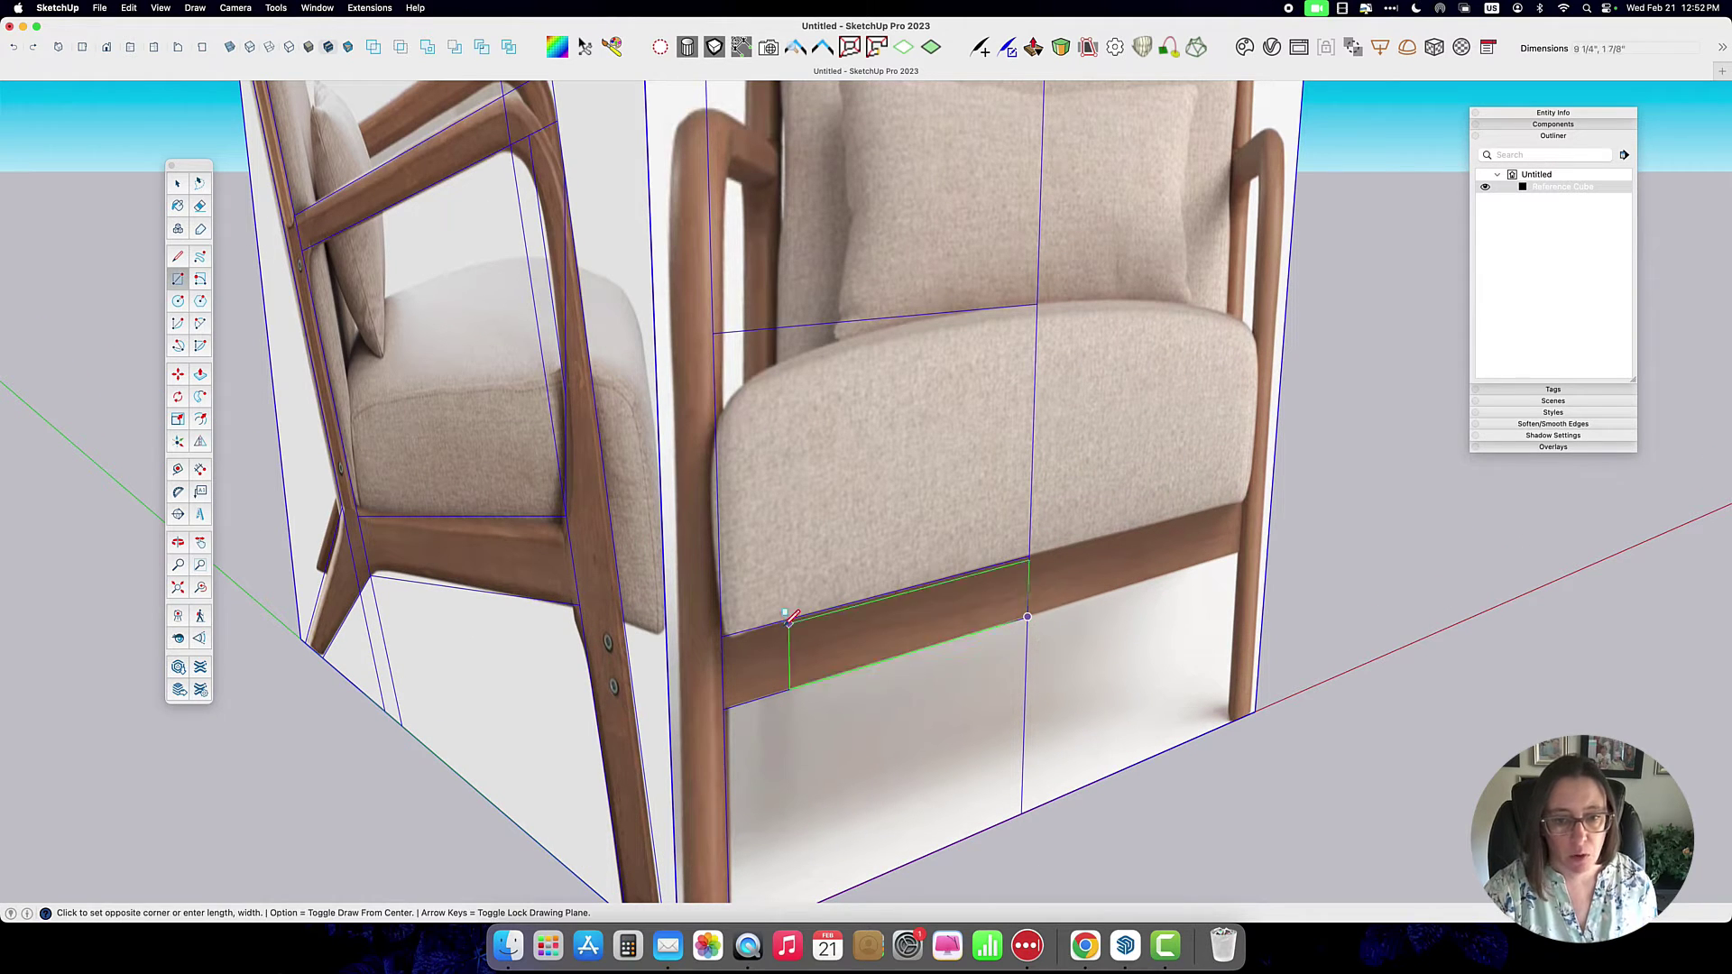
click(722, 635)
scroll(902, 642, down, 5)
Step: Make the front rail rectangle its own group and open that group for editing
key(space)
click(908, 641)
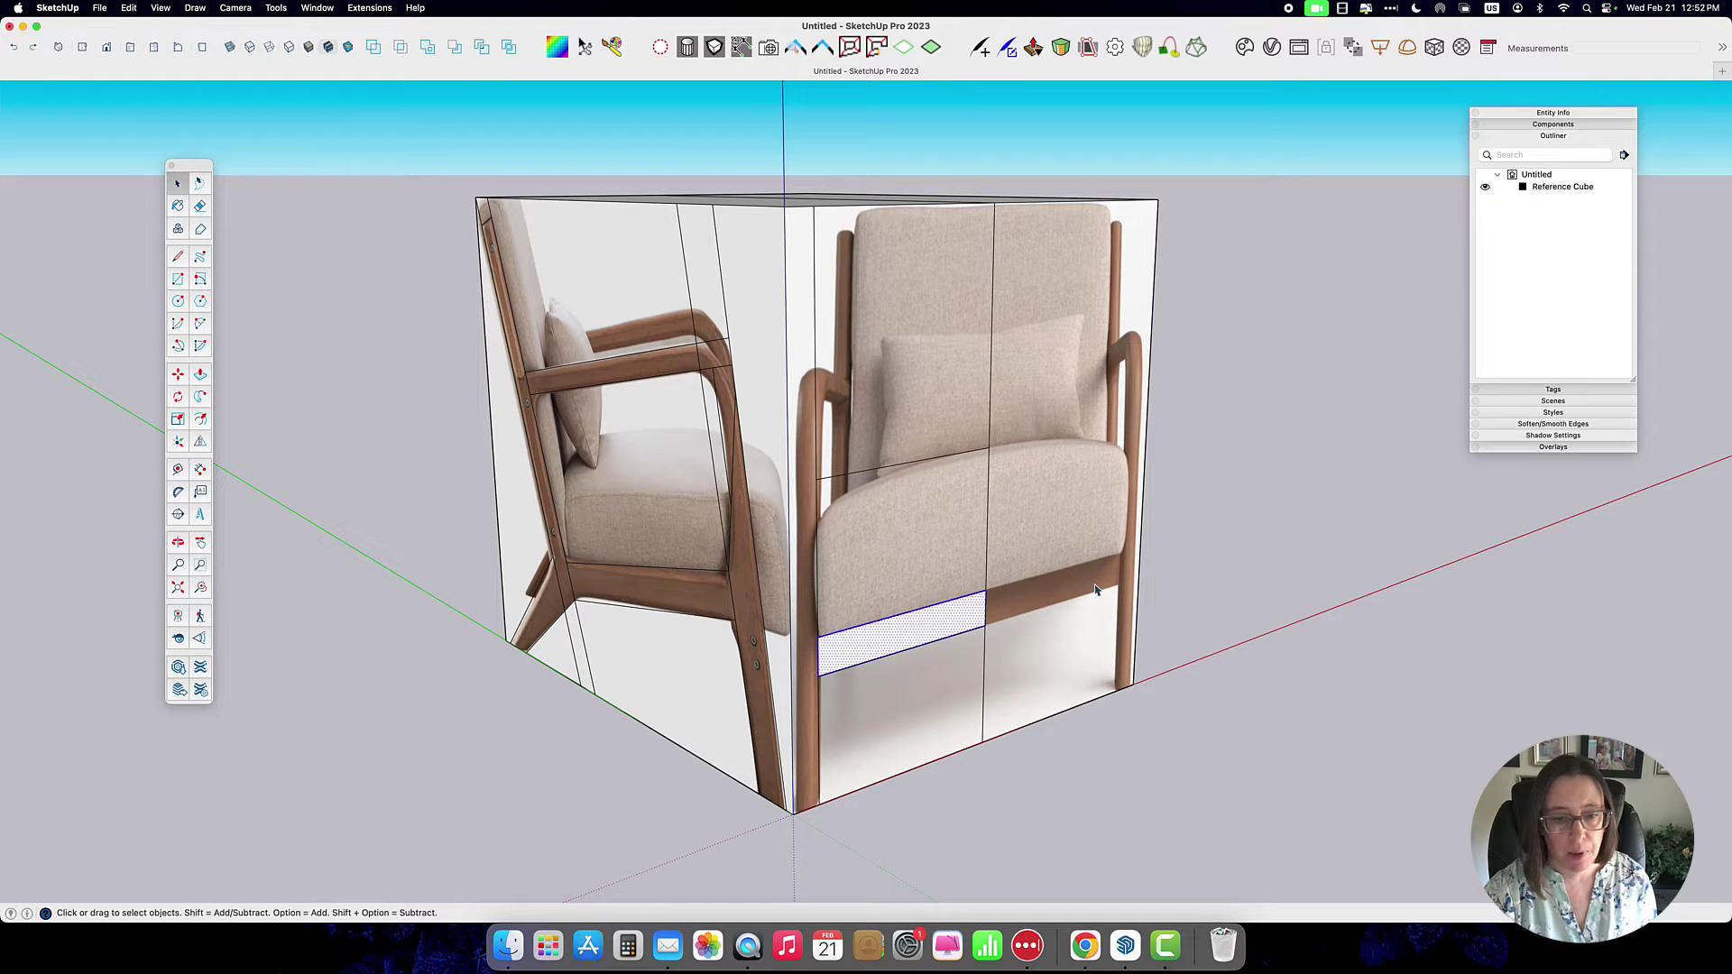
right_click(911, 629)
click(947, 552)
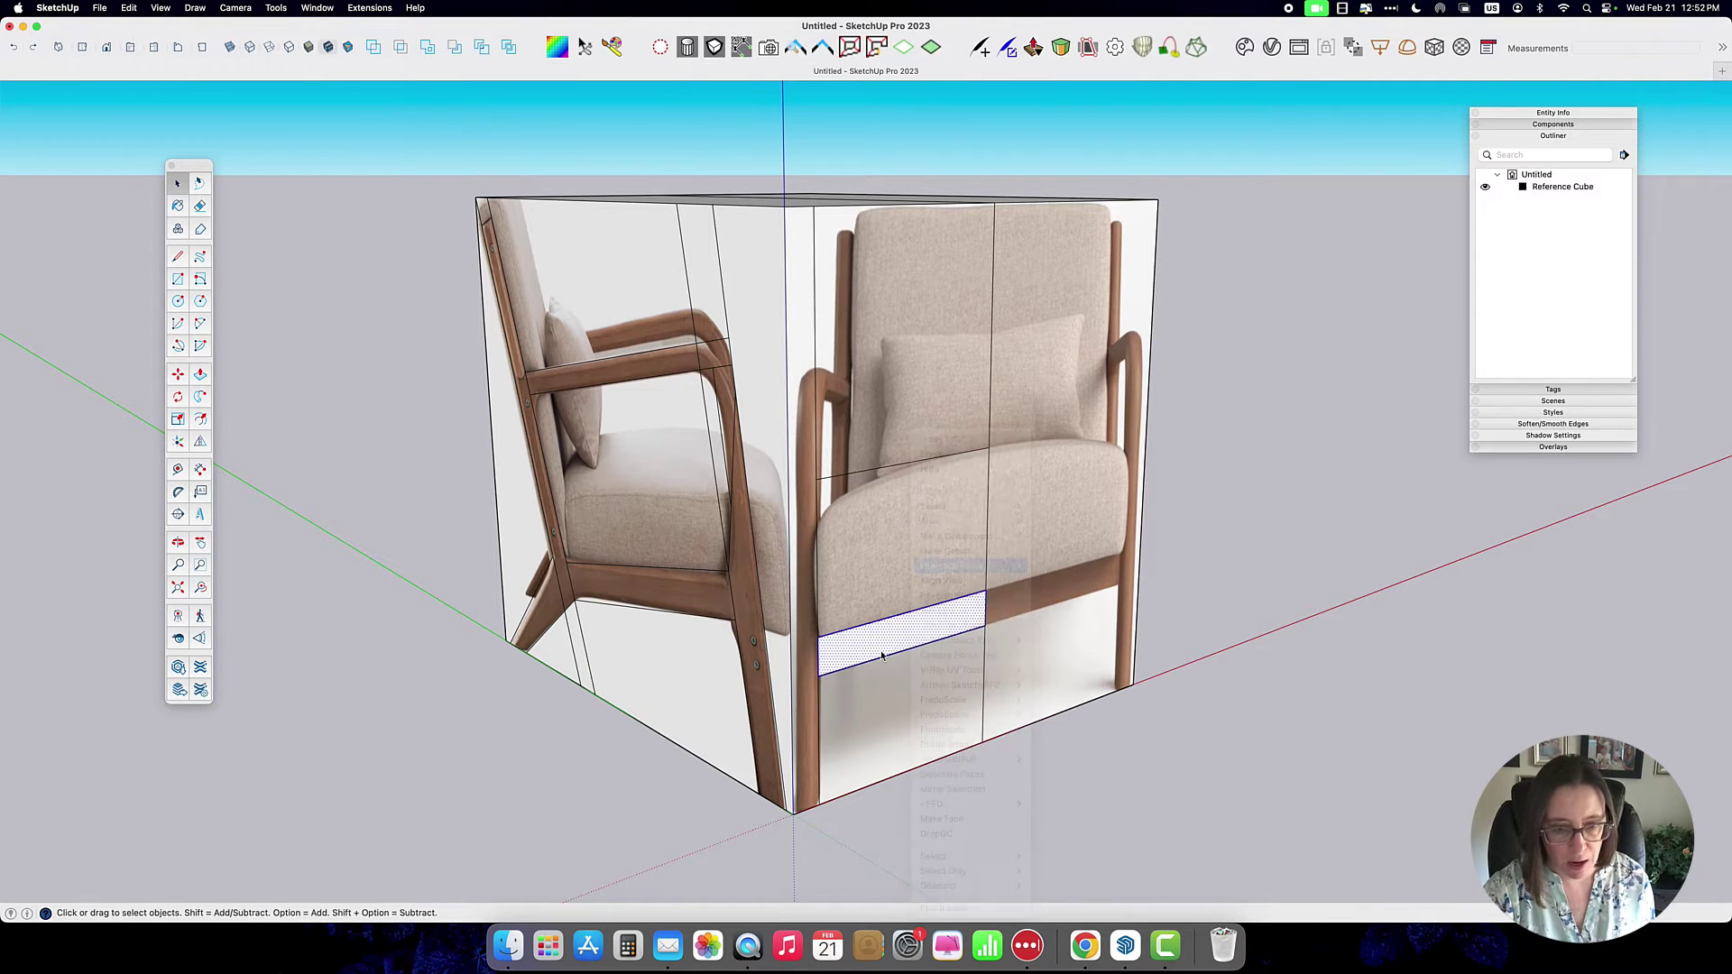
double_click(871, 650)
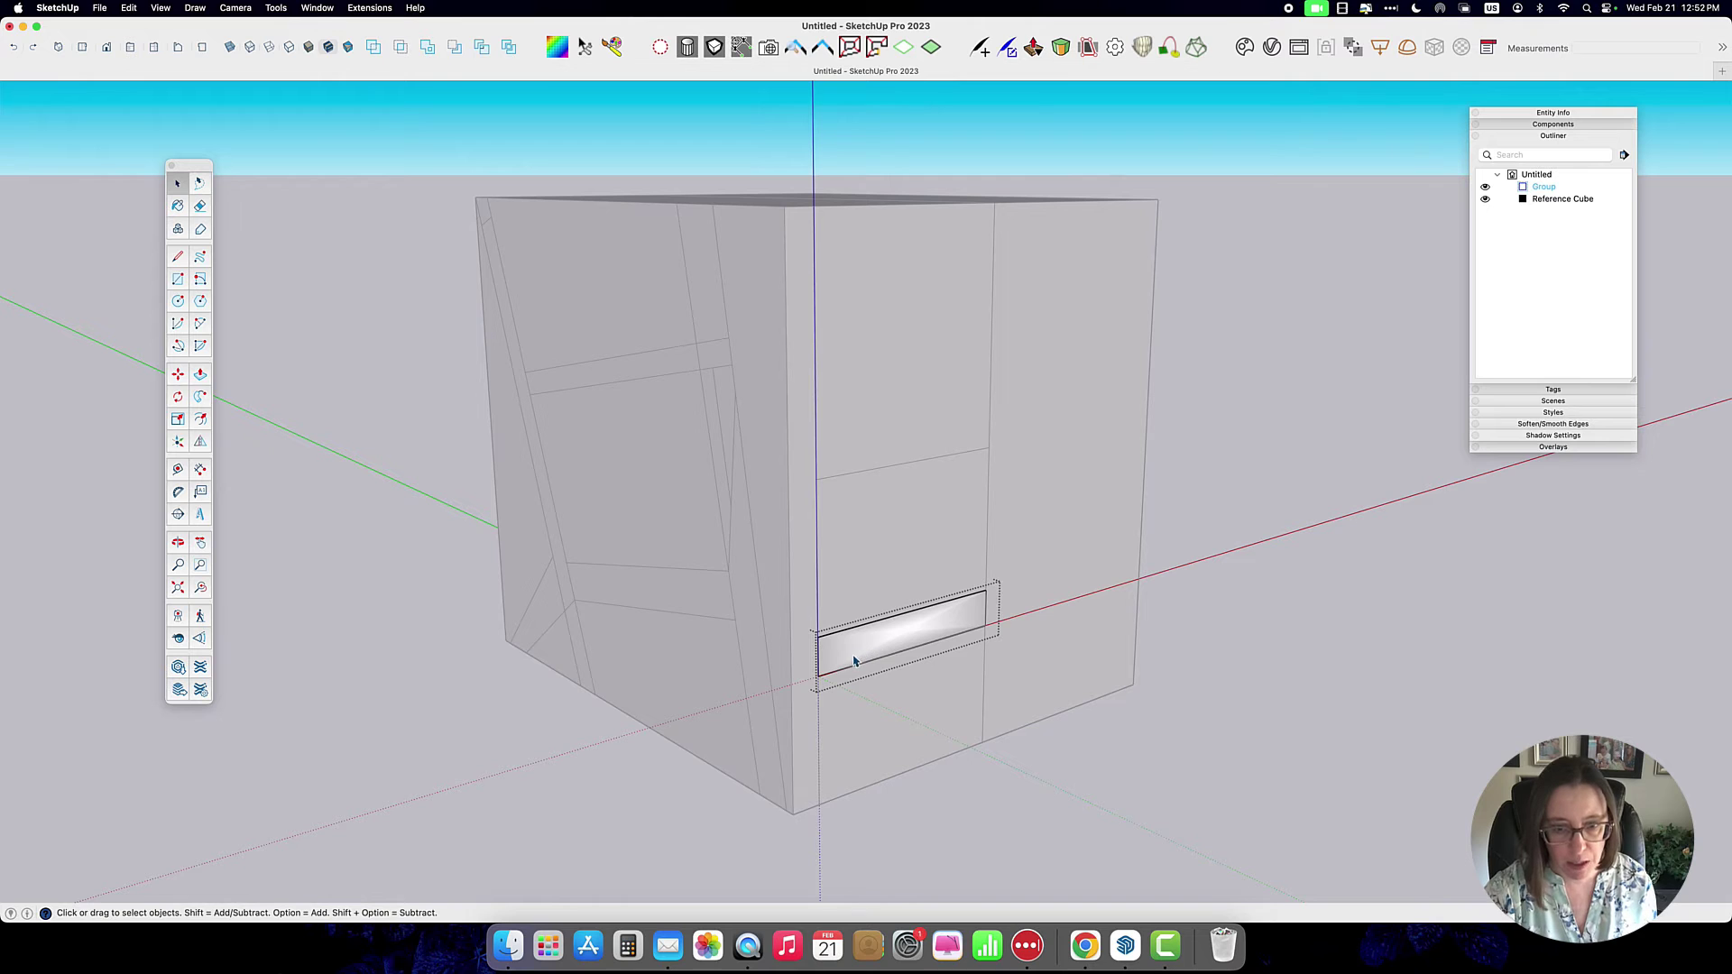
Step: Push/pull the rail rectangle back into the reference cube to give the rail its thickness
middle_drag(855, 663, 981, 683)
key(p)
click(918, 666)
click(915, 658)
key(space)
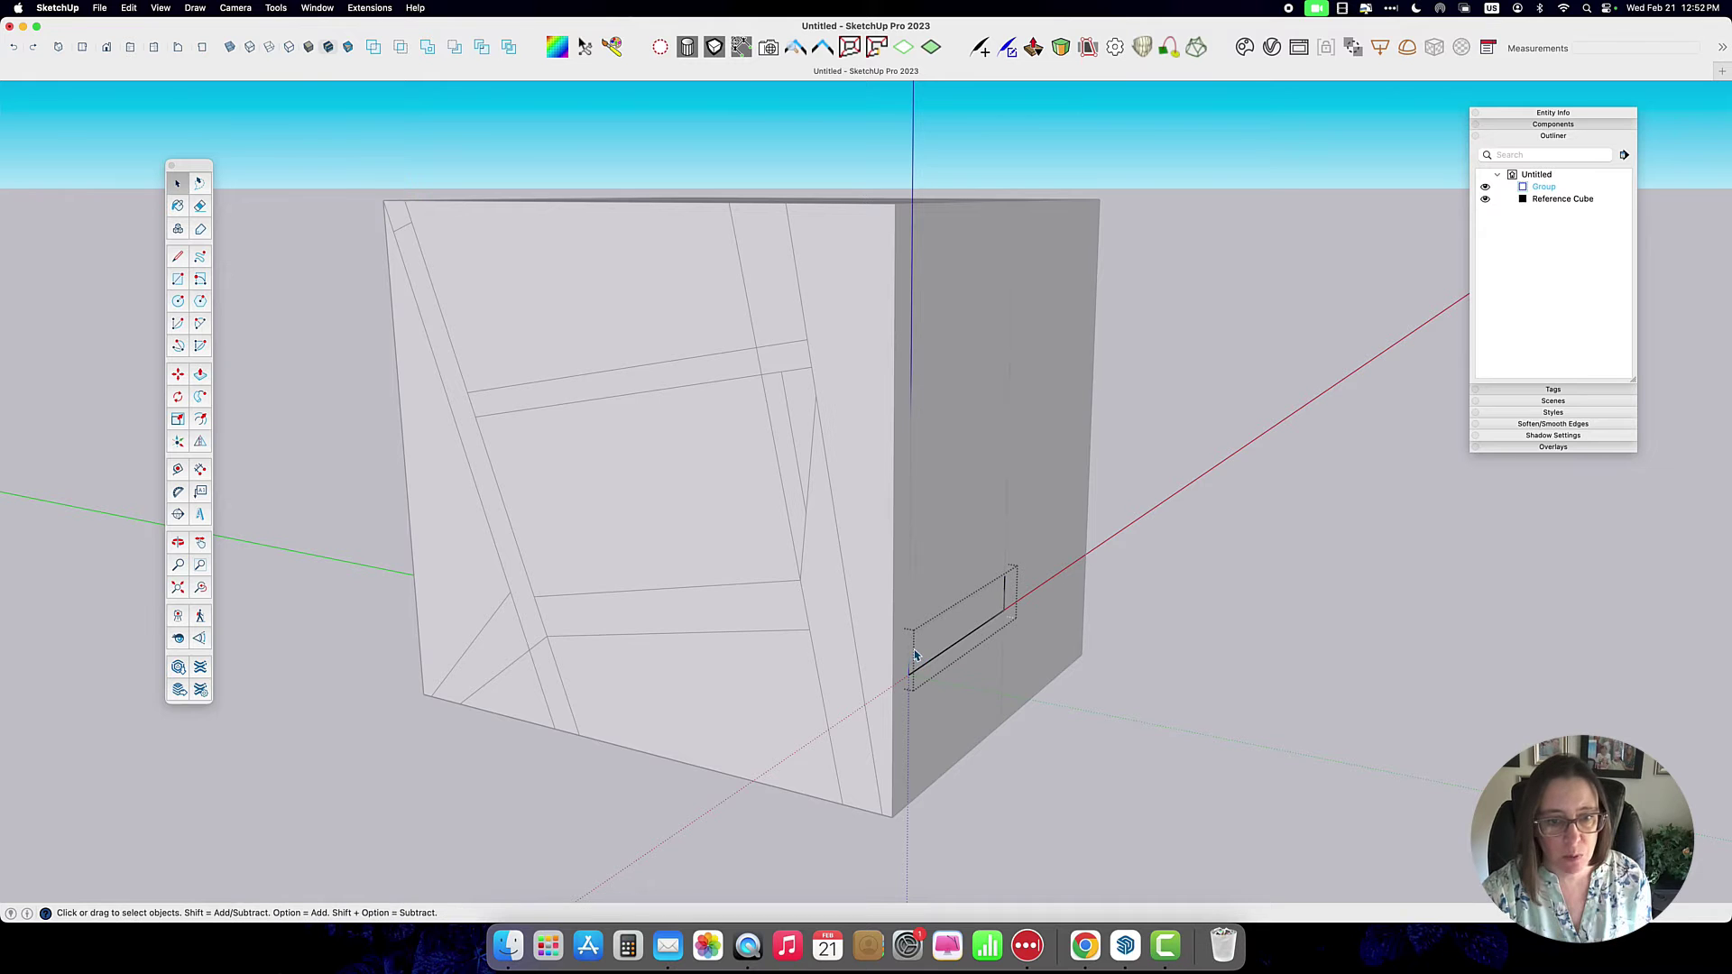
Step: Turn on X-ray display and view the rail solid through the faces of the reference cube
key(x)
middle_drag(939, 658, 900, 618)
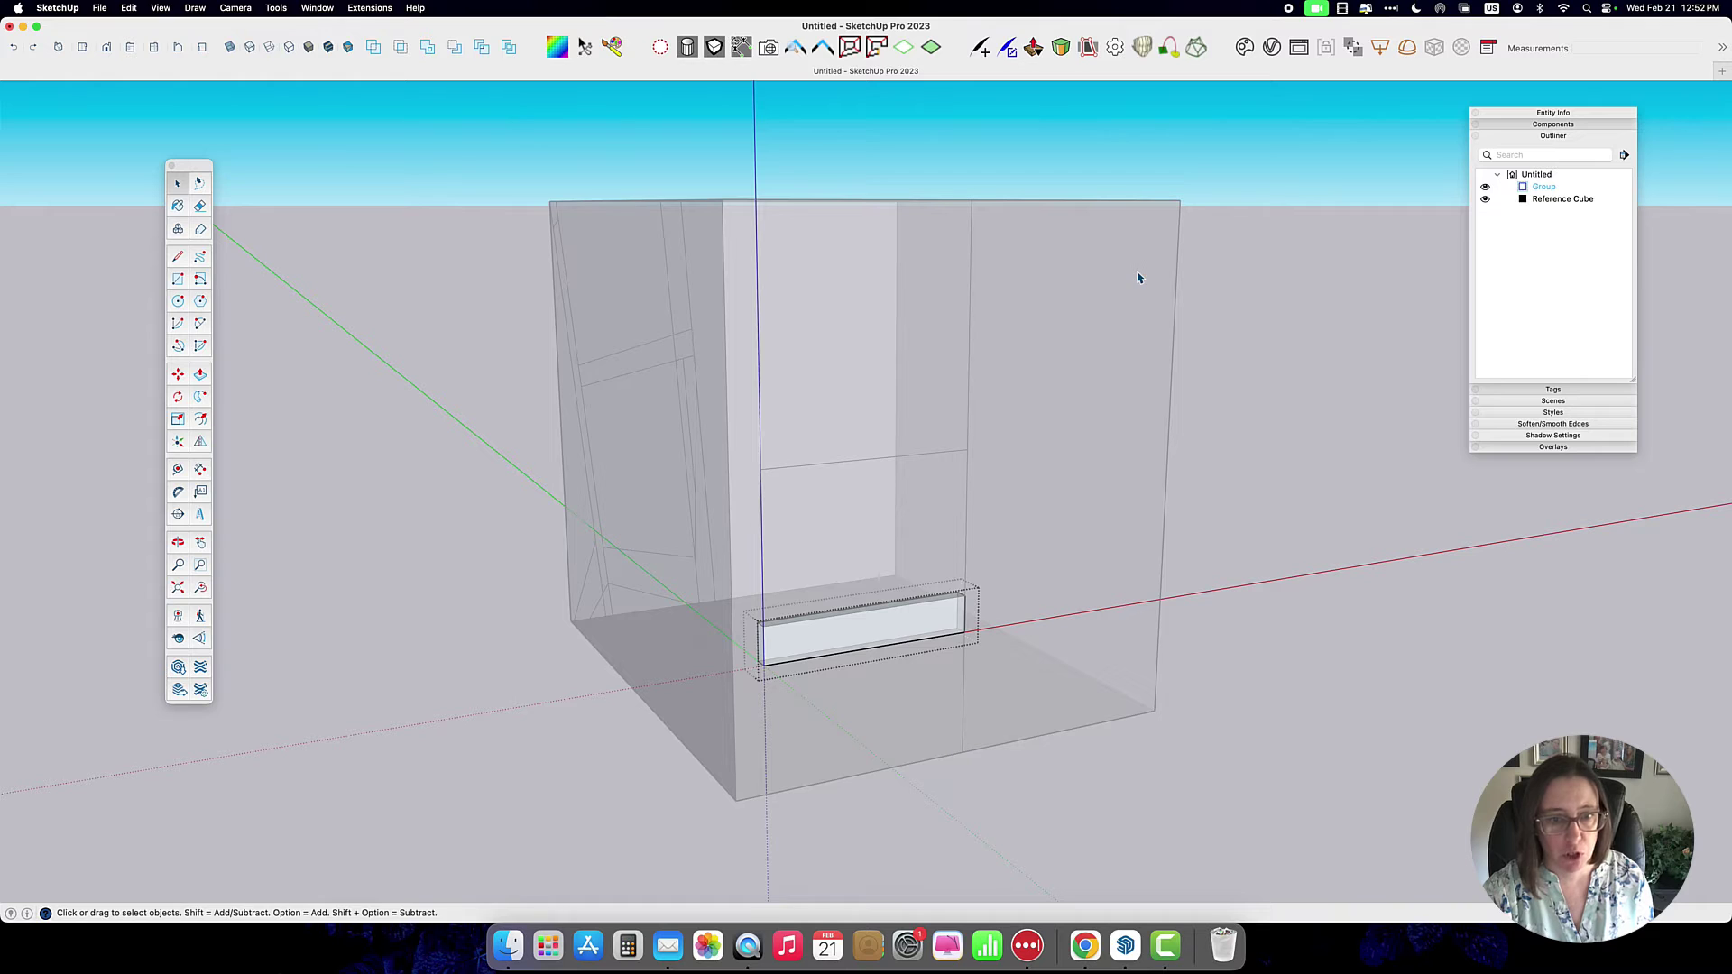
middle_drag(1143, 296, 1150, 346)
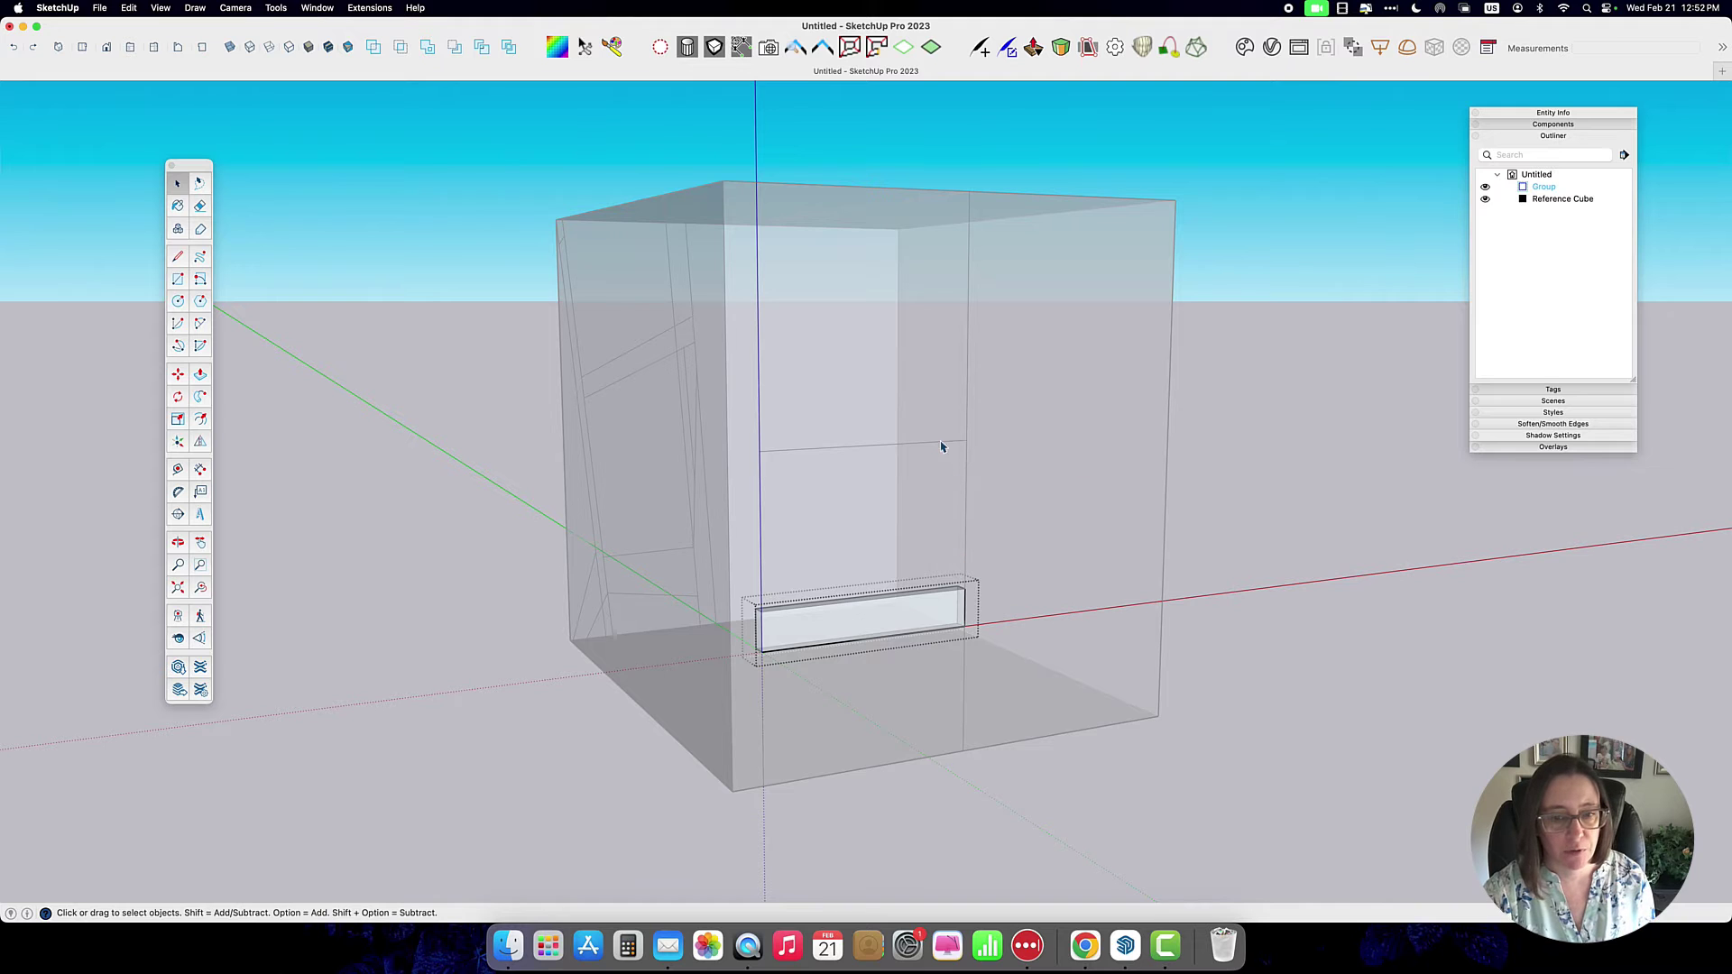
Step: Open the front rail group for editing and select all of the rail's geometry inside it
middle_drag(712, 469, 819, 632)
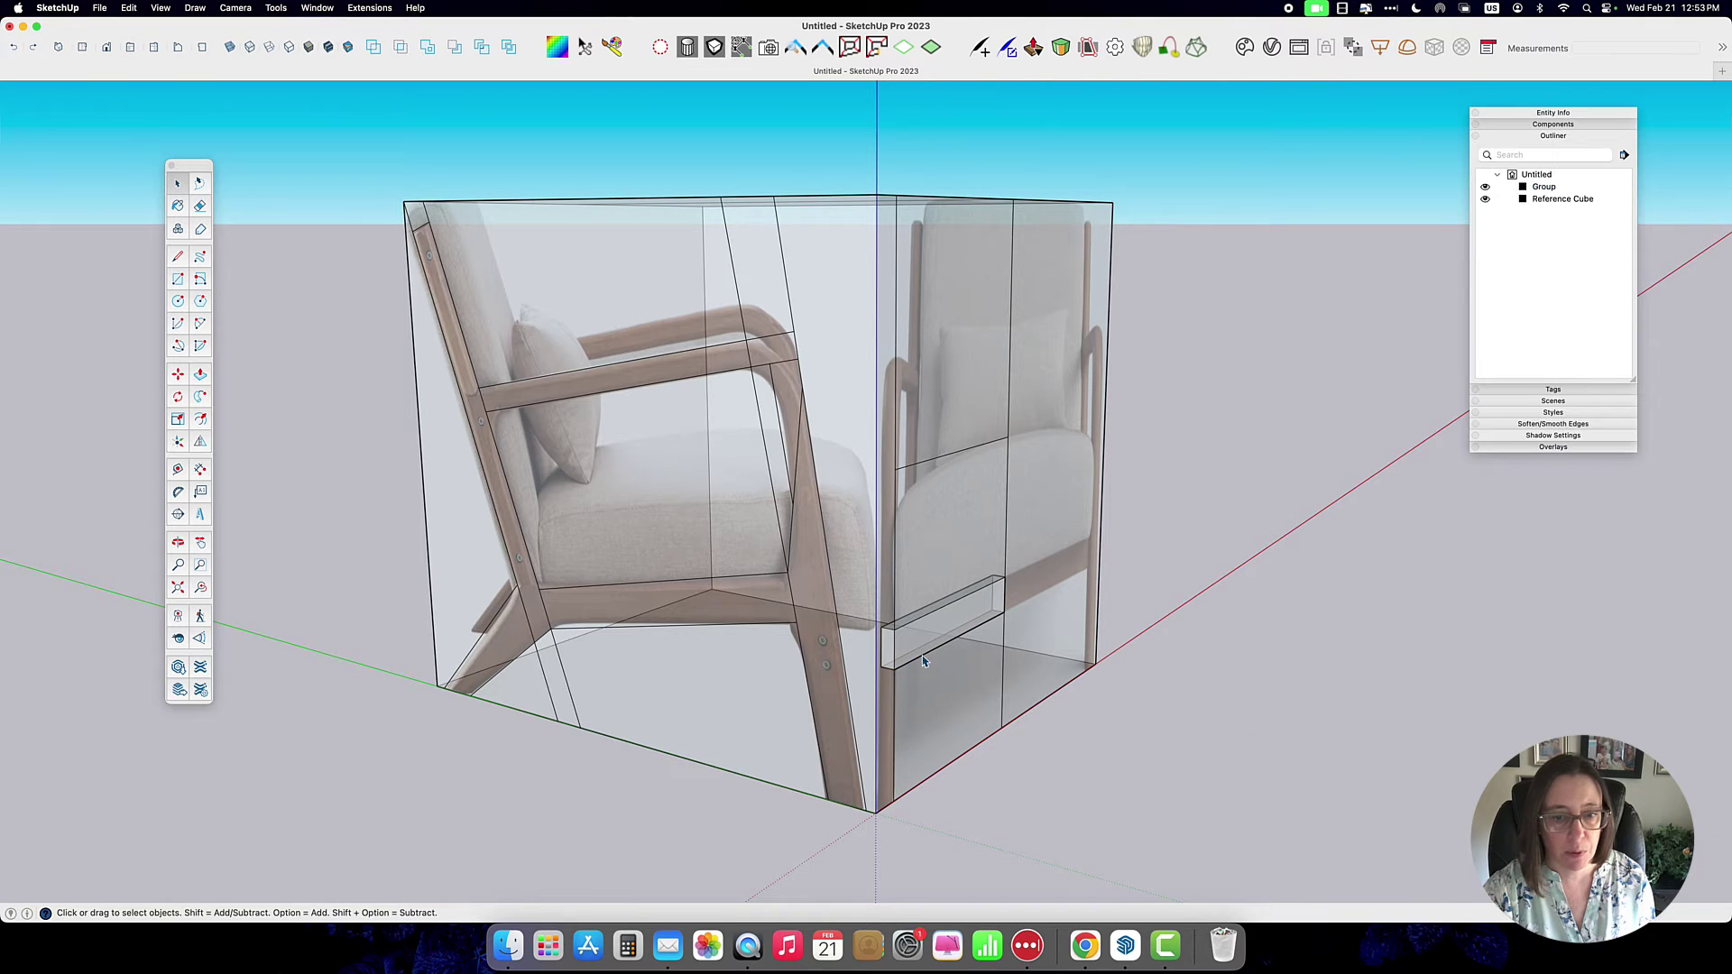
click(922, 645)
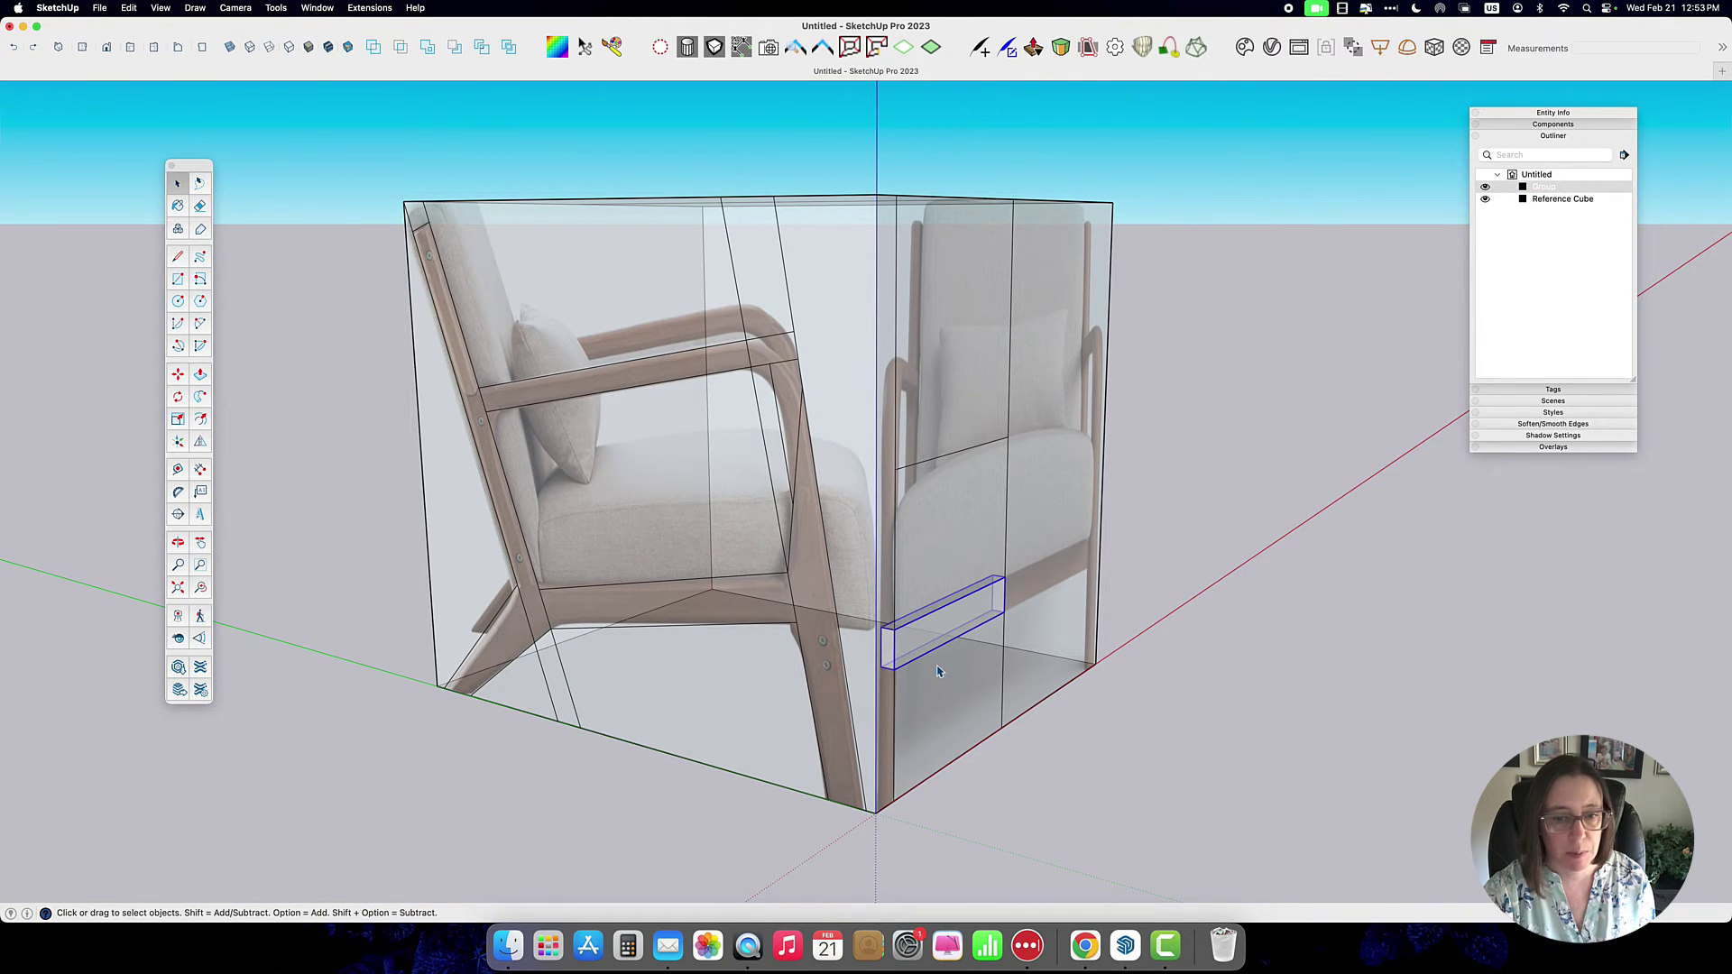
mouse_move(938, 663)
middle_down()
mouse_move(855, 688)
mouse_move(986, 630)
mouse_move(914, 669)
middle_up()
double_click(872, 665)
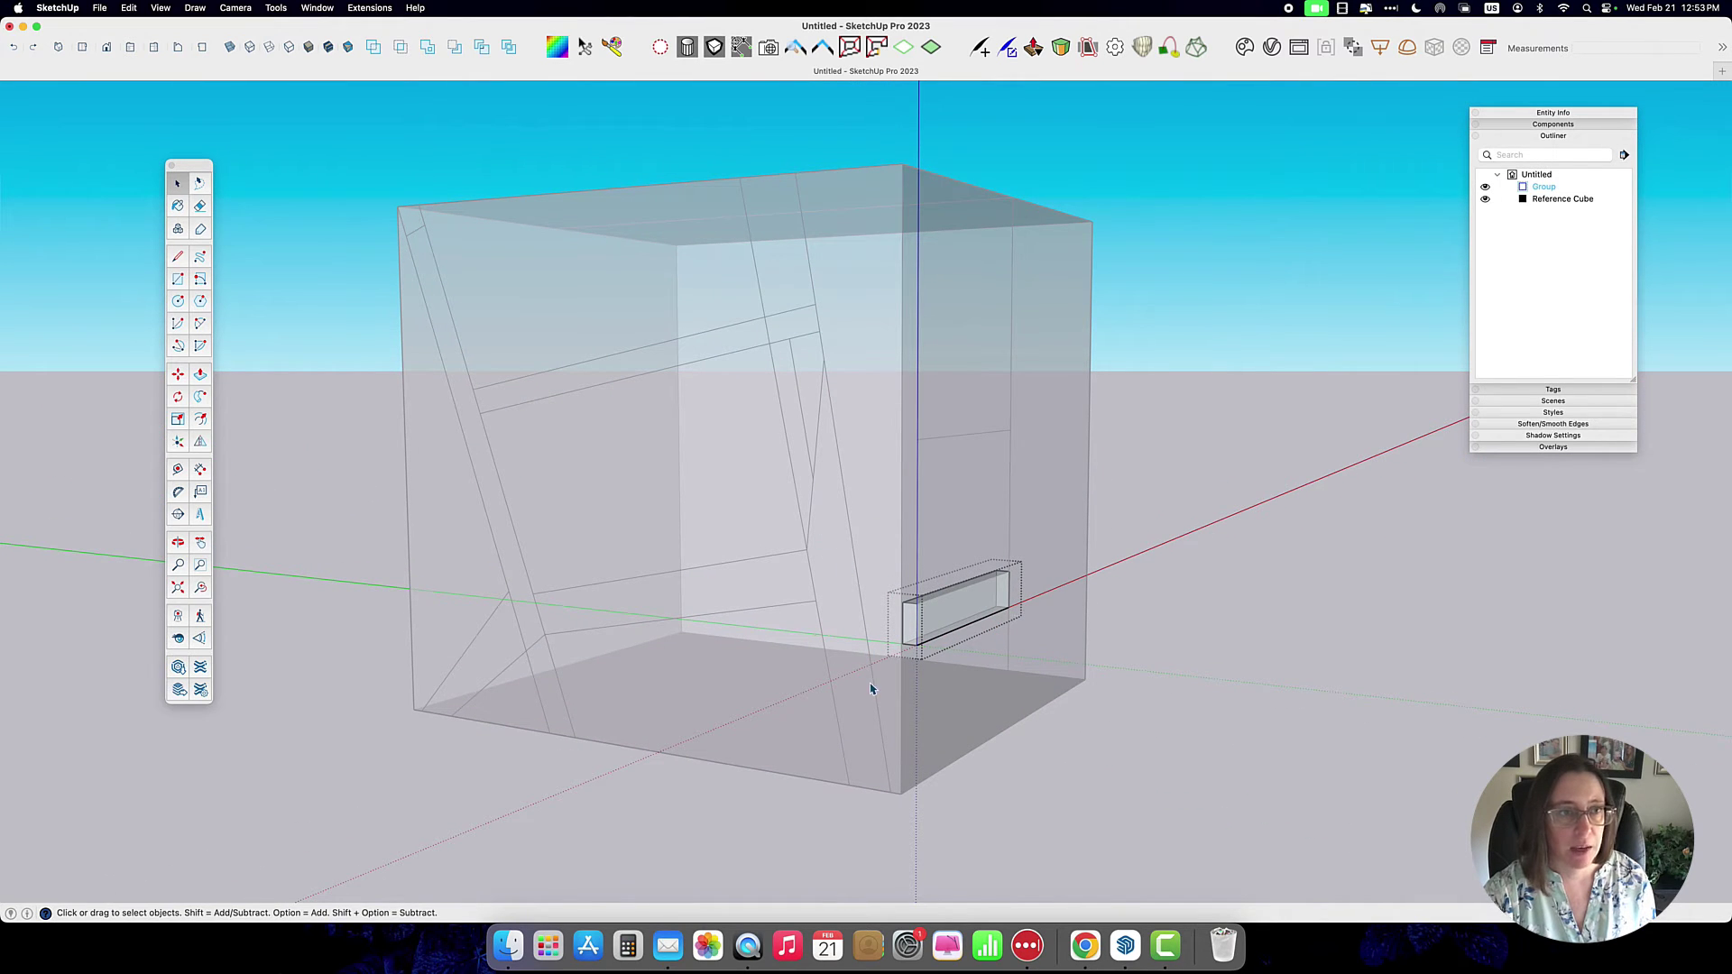
middle_drag(870, 689, 1044, 688)
drag(954, 542, 1065, 667)
Step: Set the camera to the left standard view in parallel projection
click(193, 7)
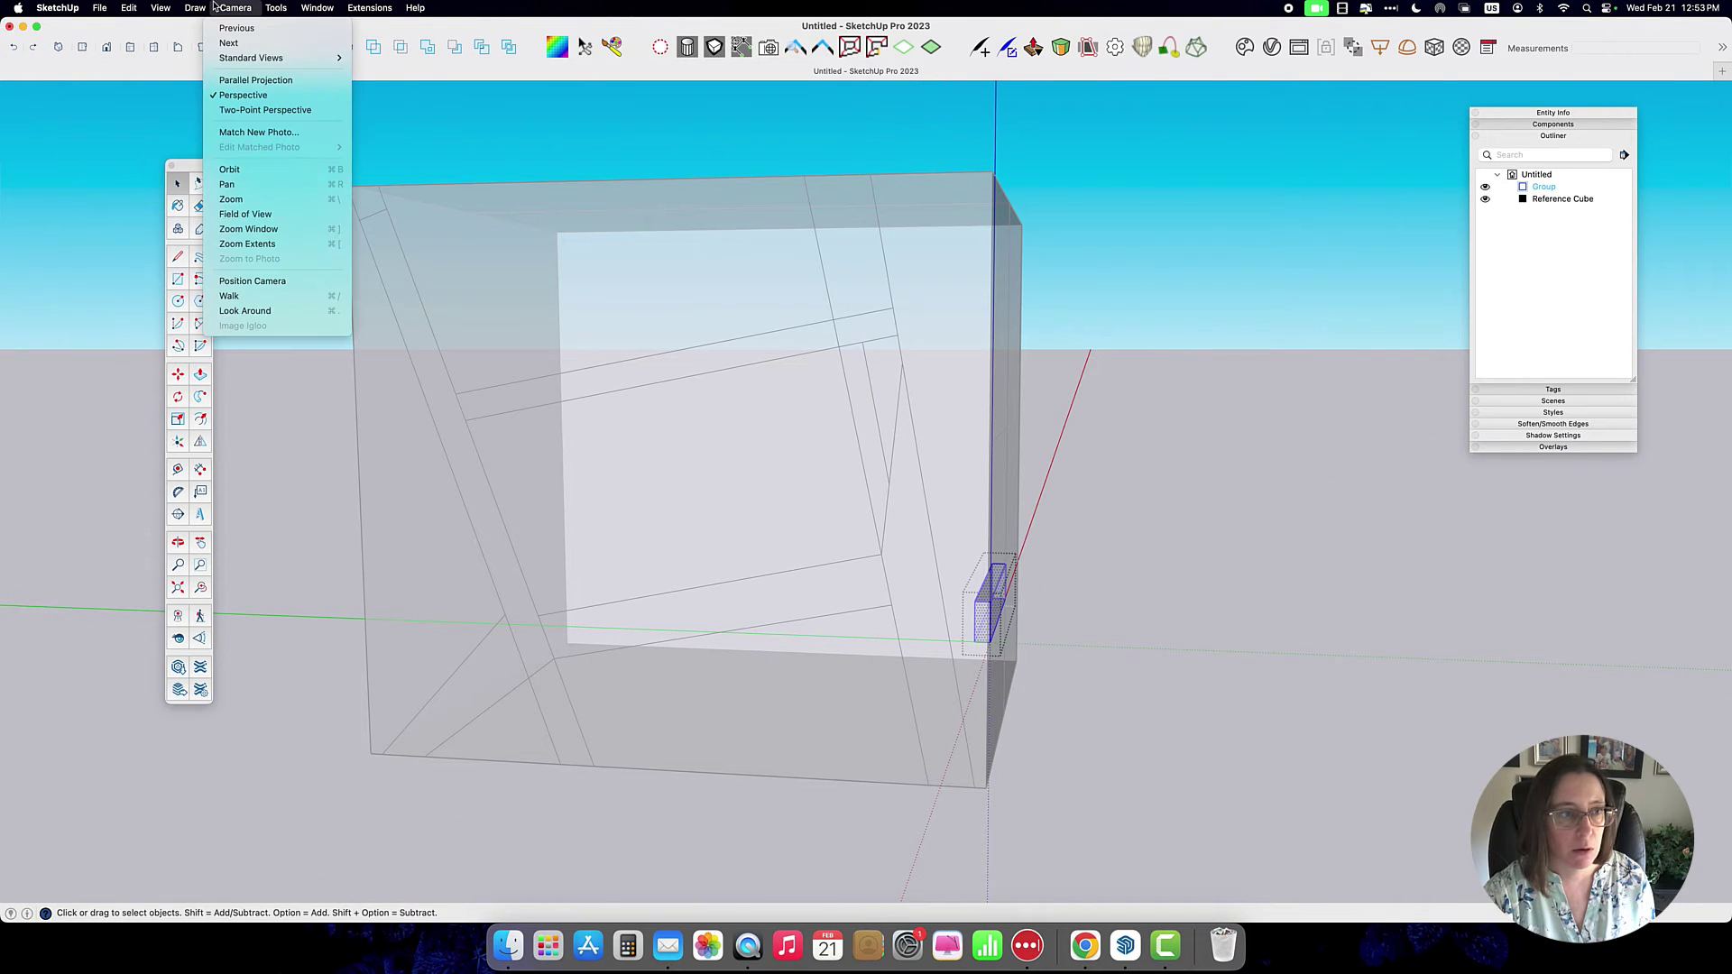
click(384, 116)
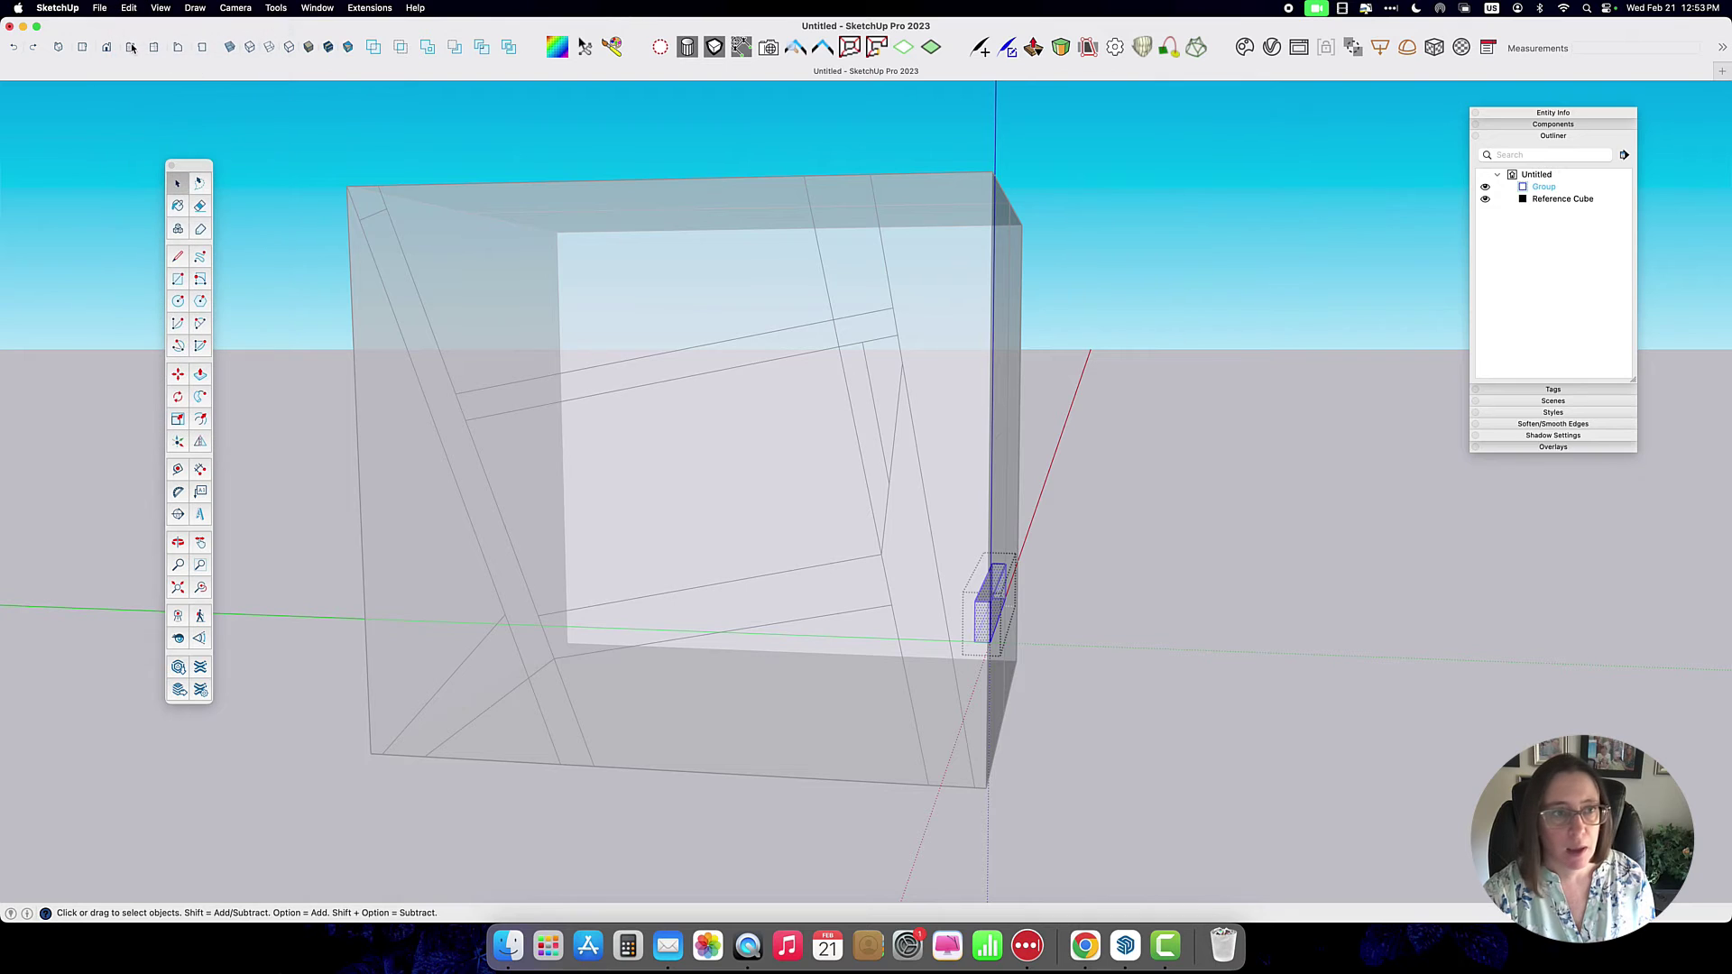
click(152, 47)
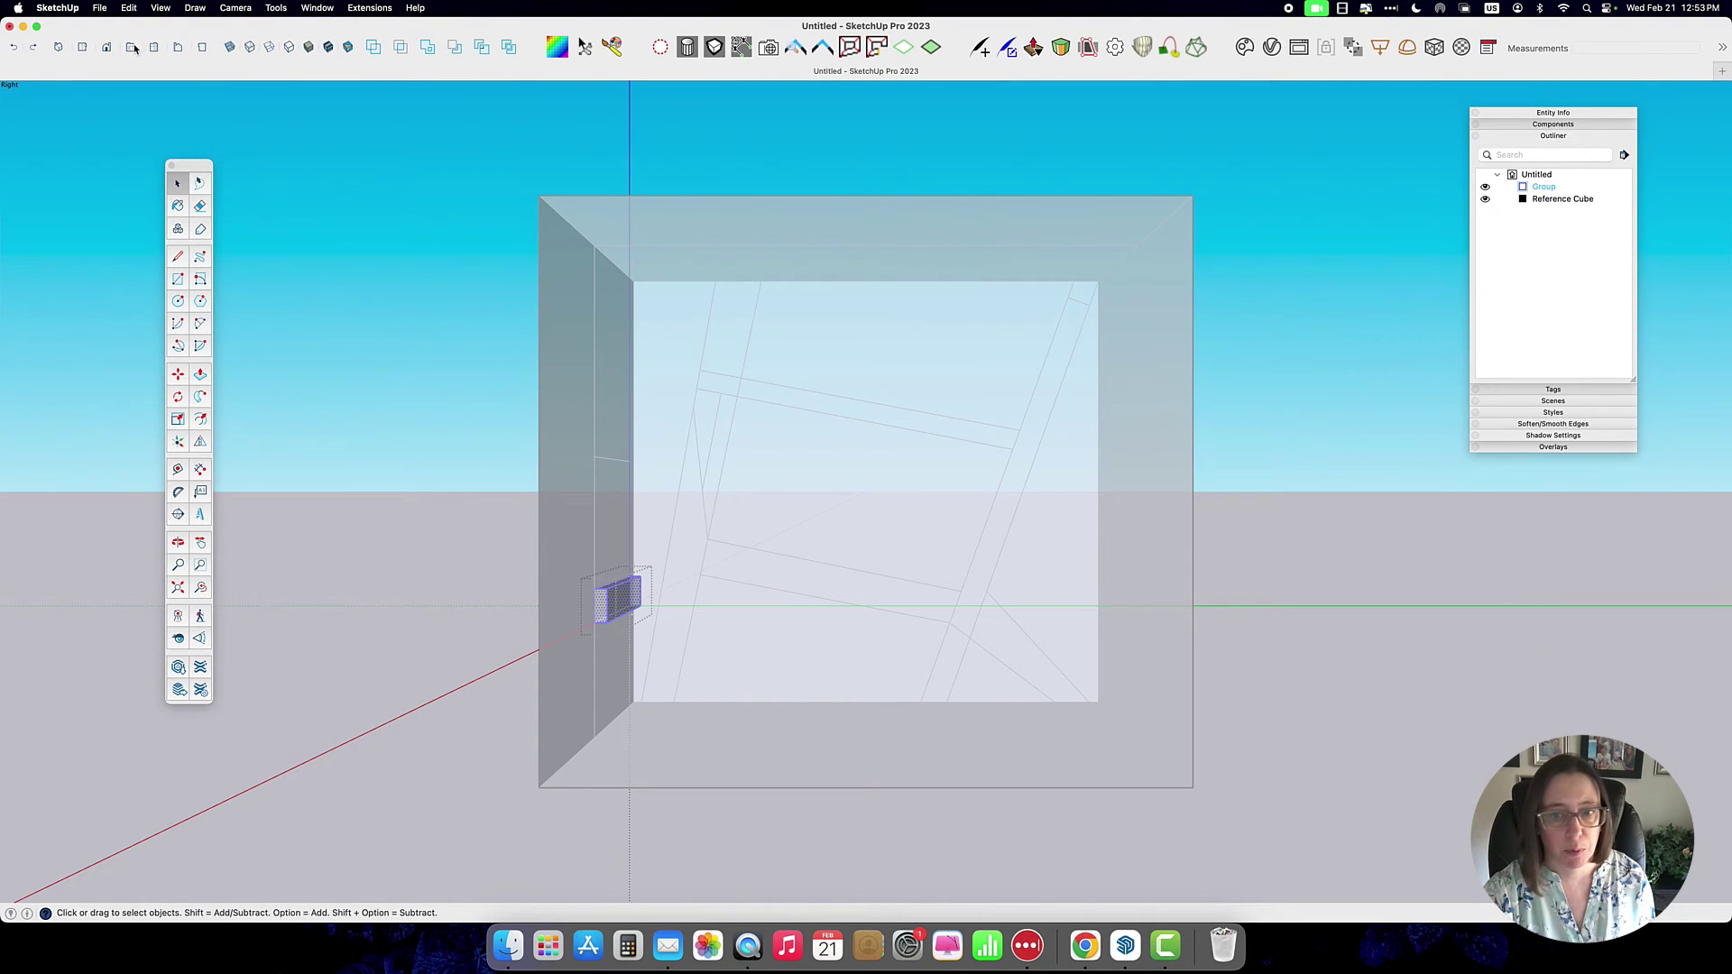
click(131, 46)
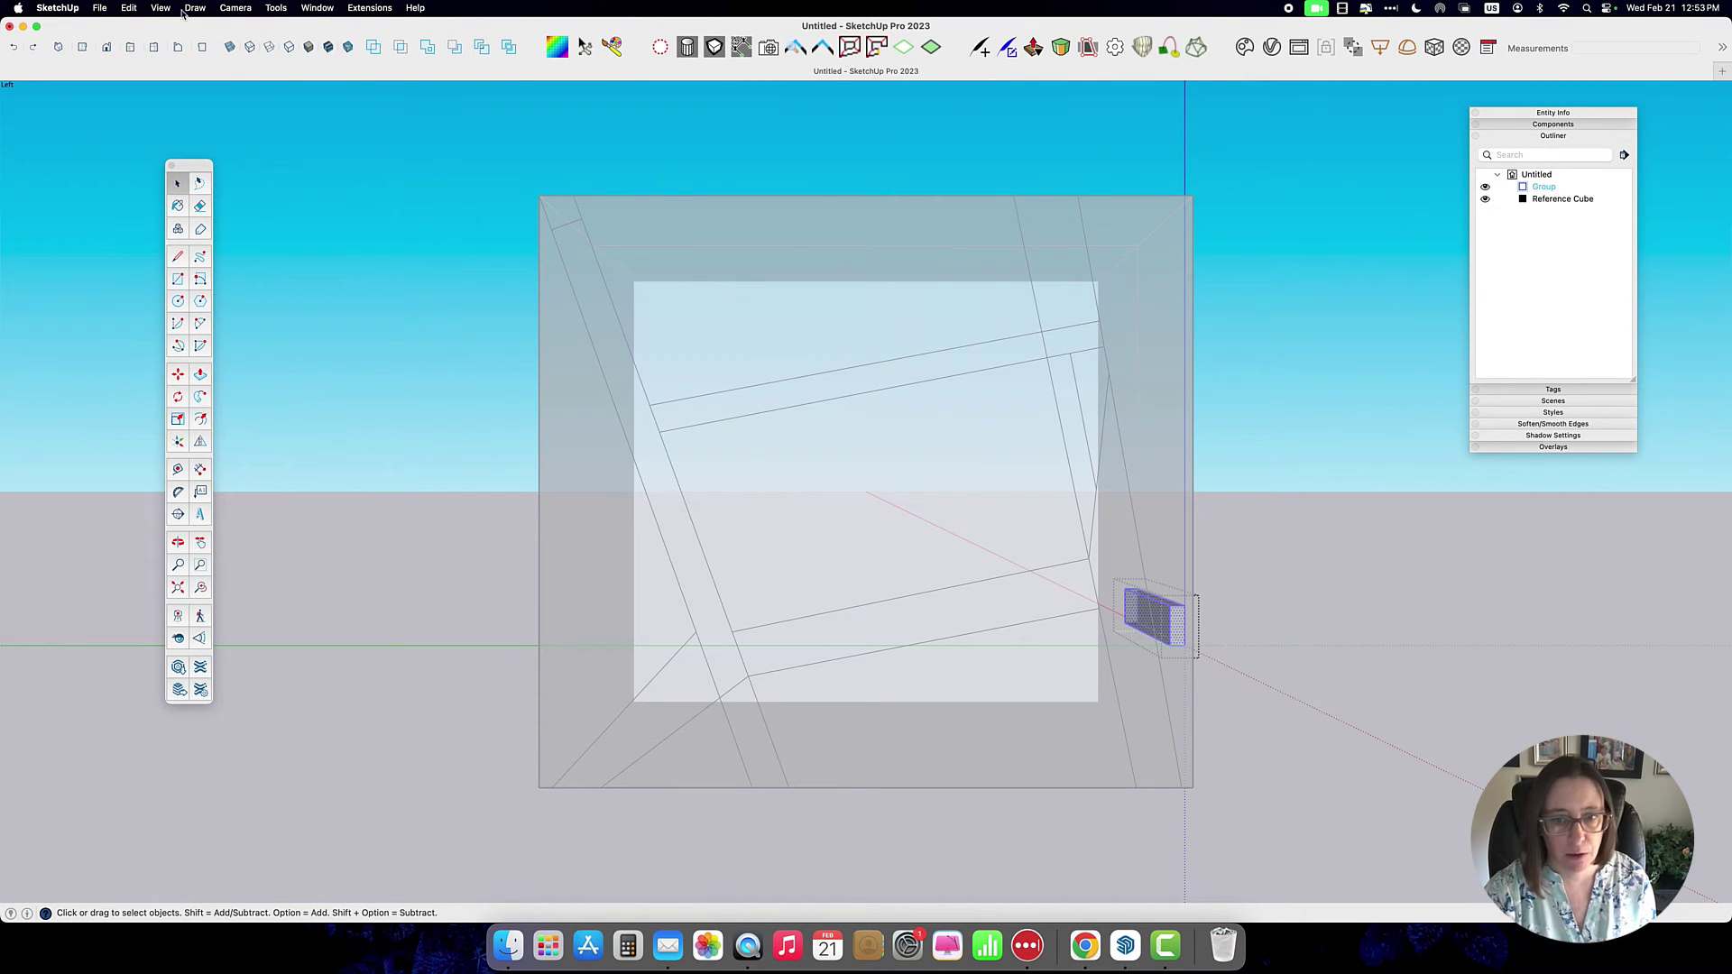
click(235, 7)
click(249, 80)
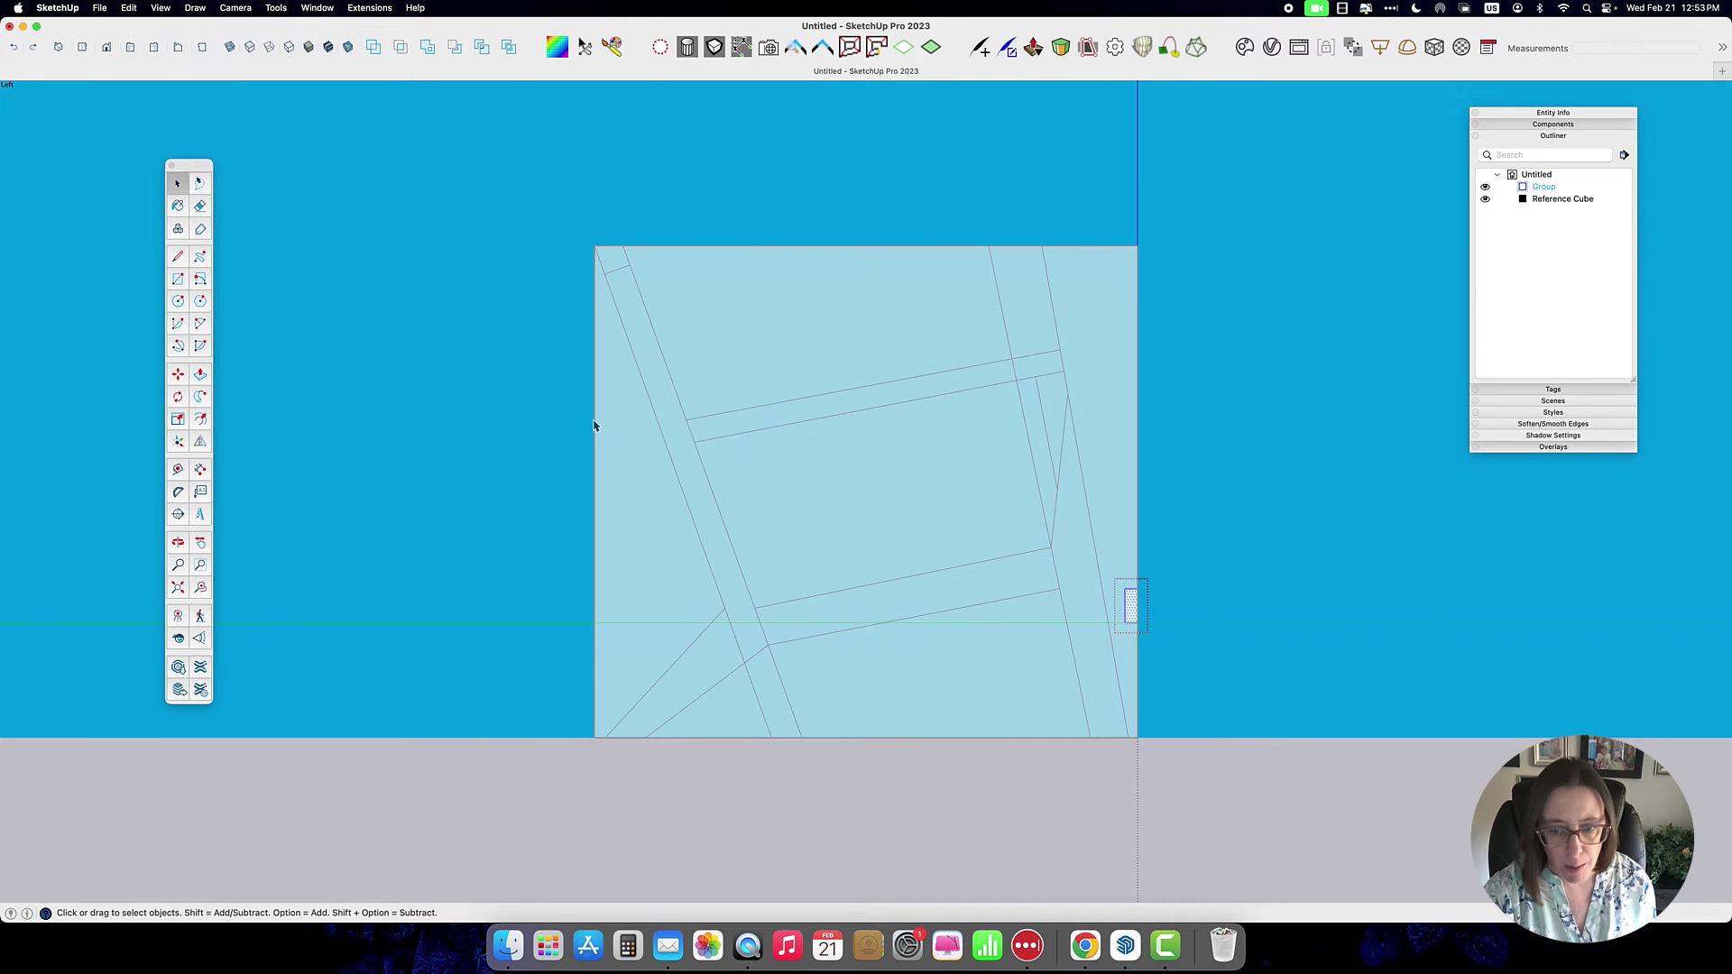
Step: Move the rail's profile back from the cube's front face so it sits within the front leg outline
scroll(1183, 659, up, 5)
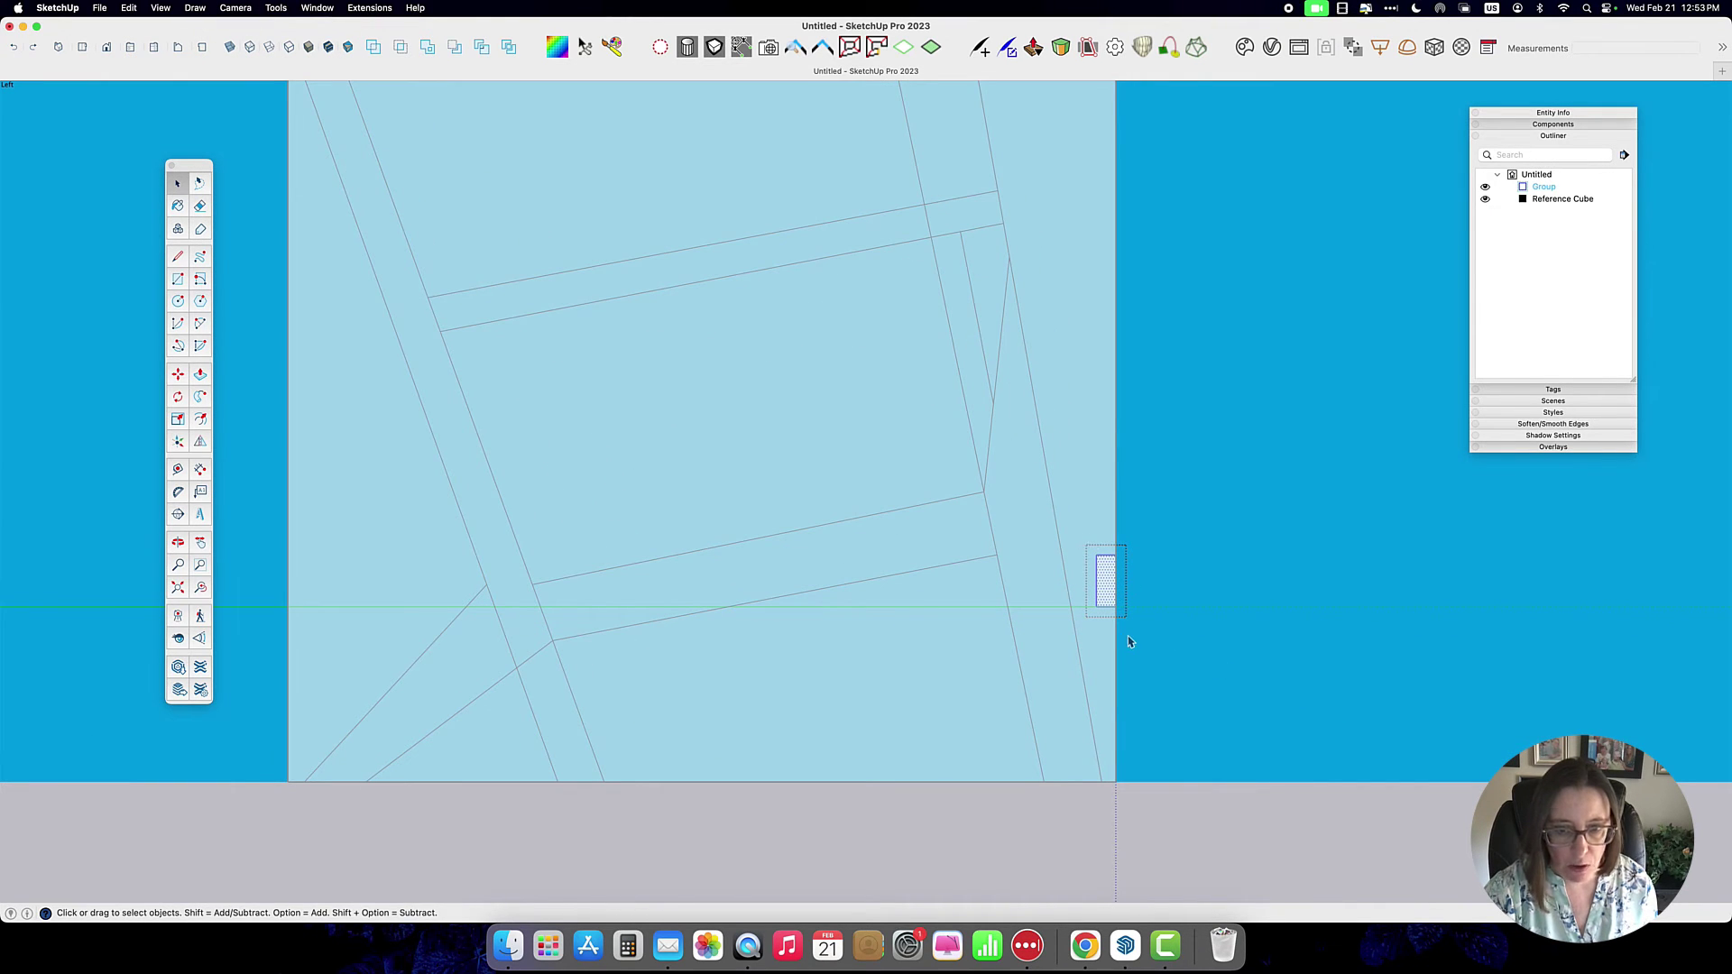
key(m)
click(1117, 604)
click(1056, 610)
Step: Rotate the rail 10 degrees about its lower front corner to match the front leg's slope, and close the group
key(q)
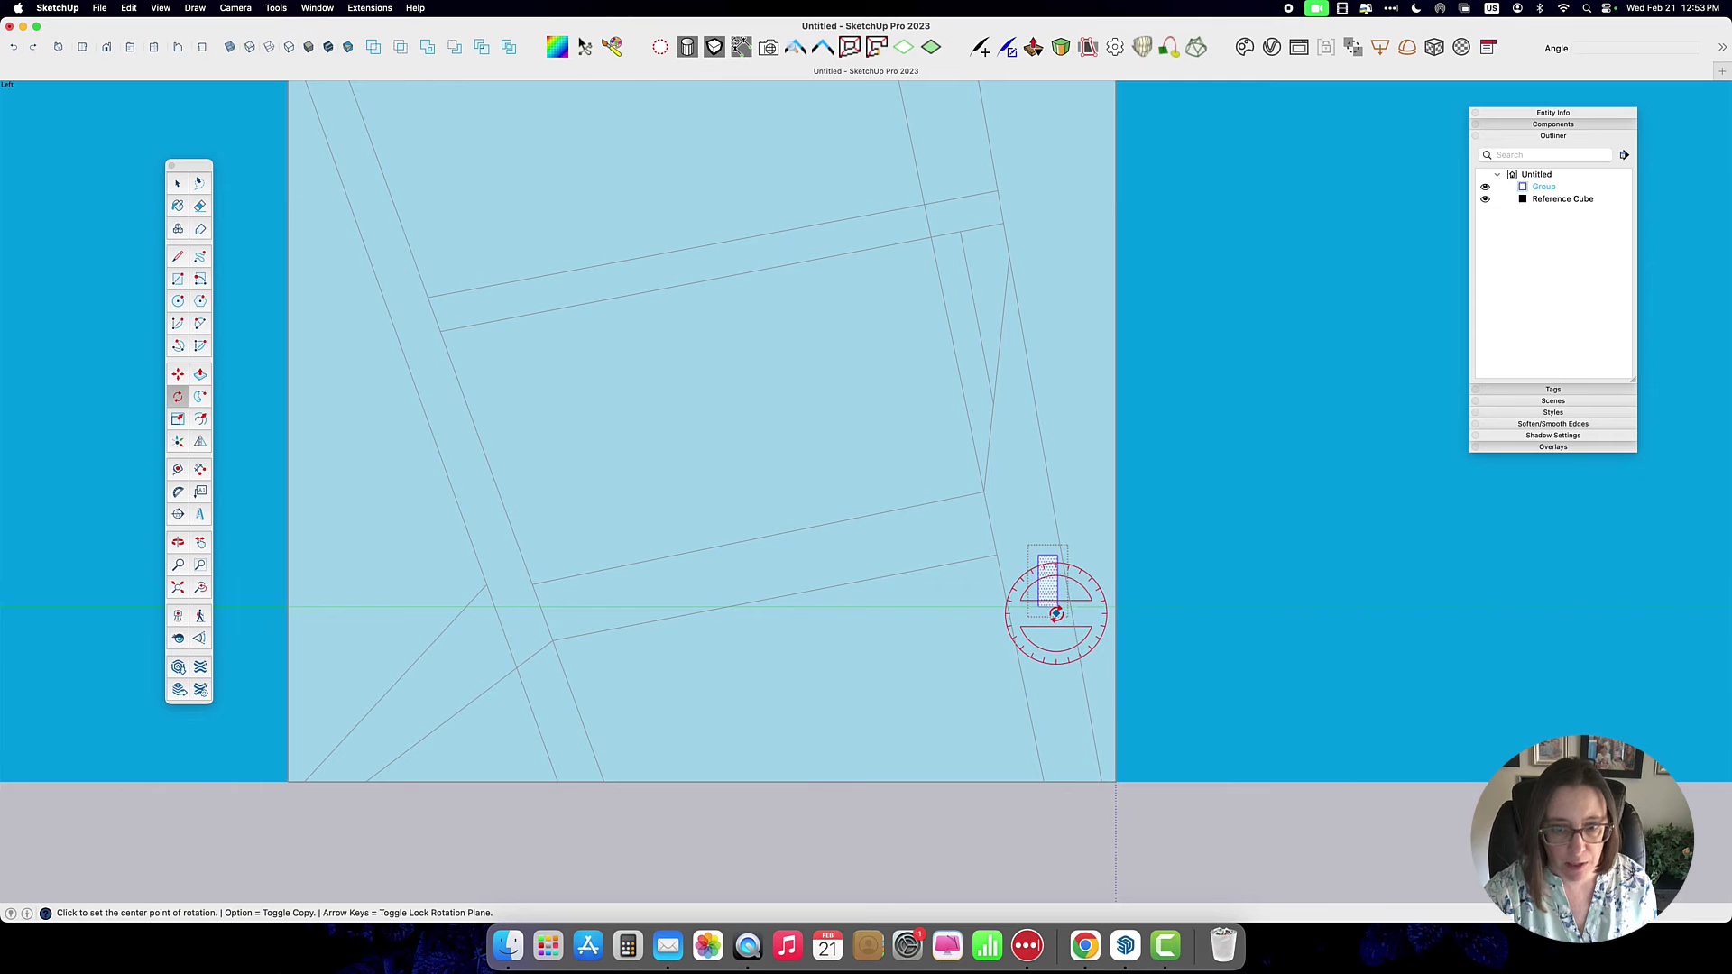
click(1055, 549)
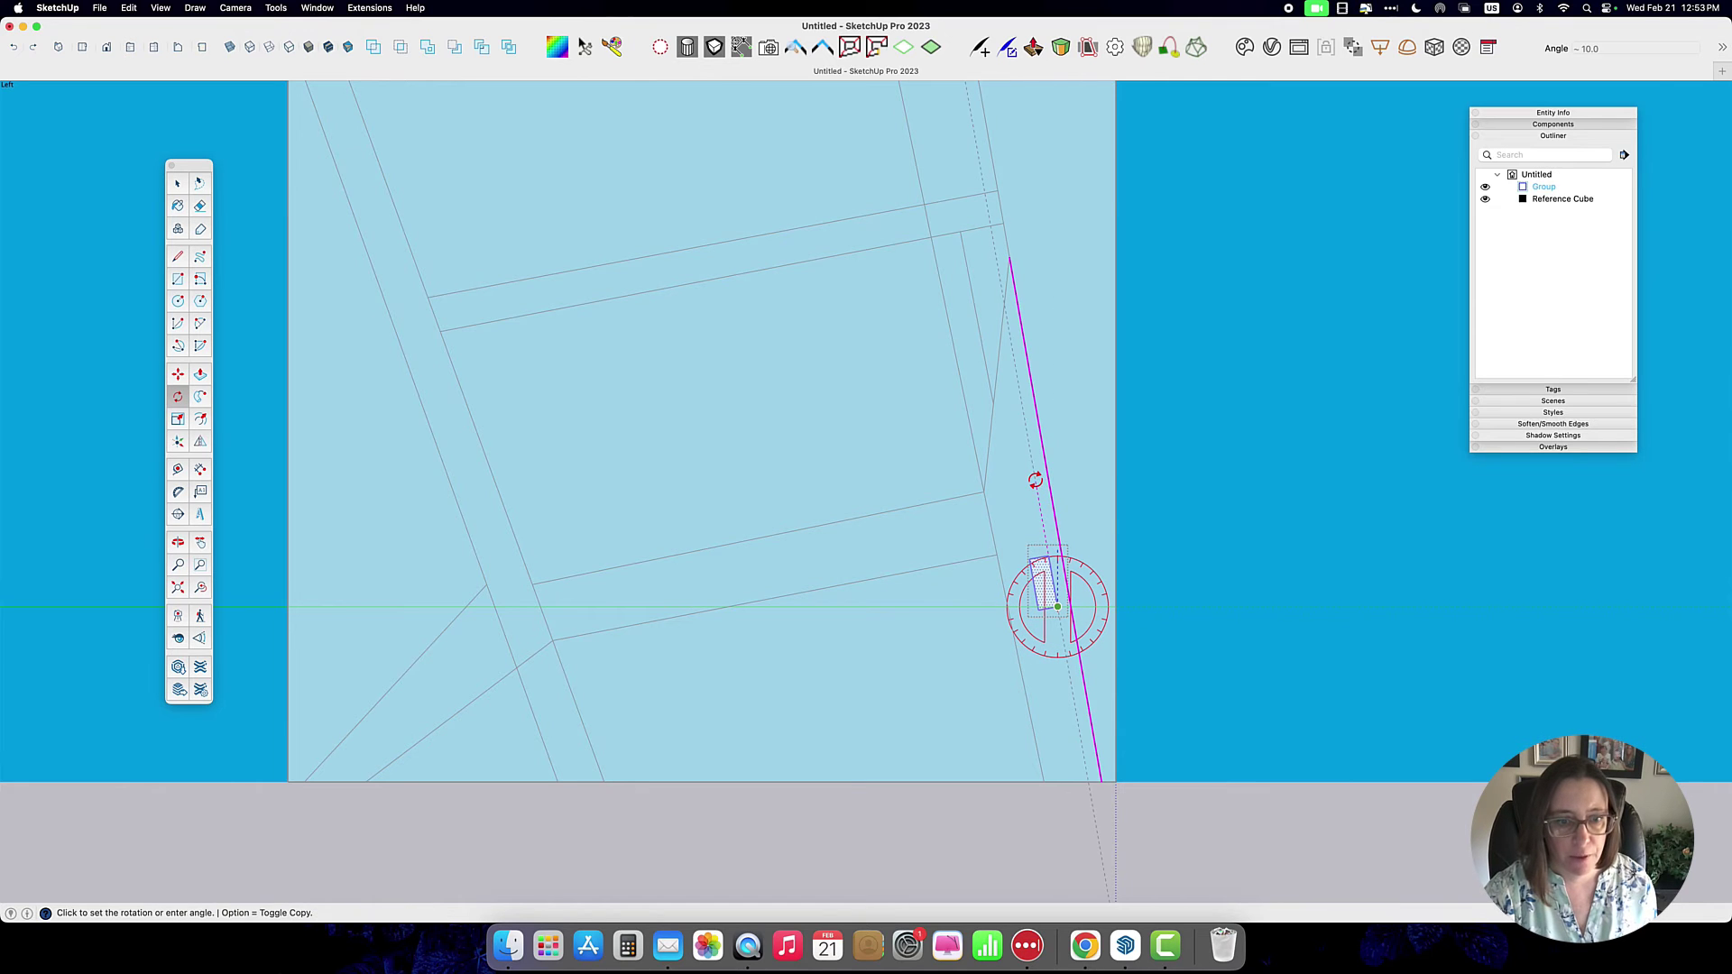
click(1029, 461)
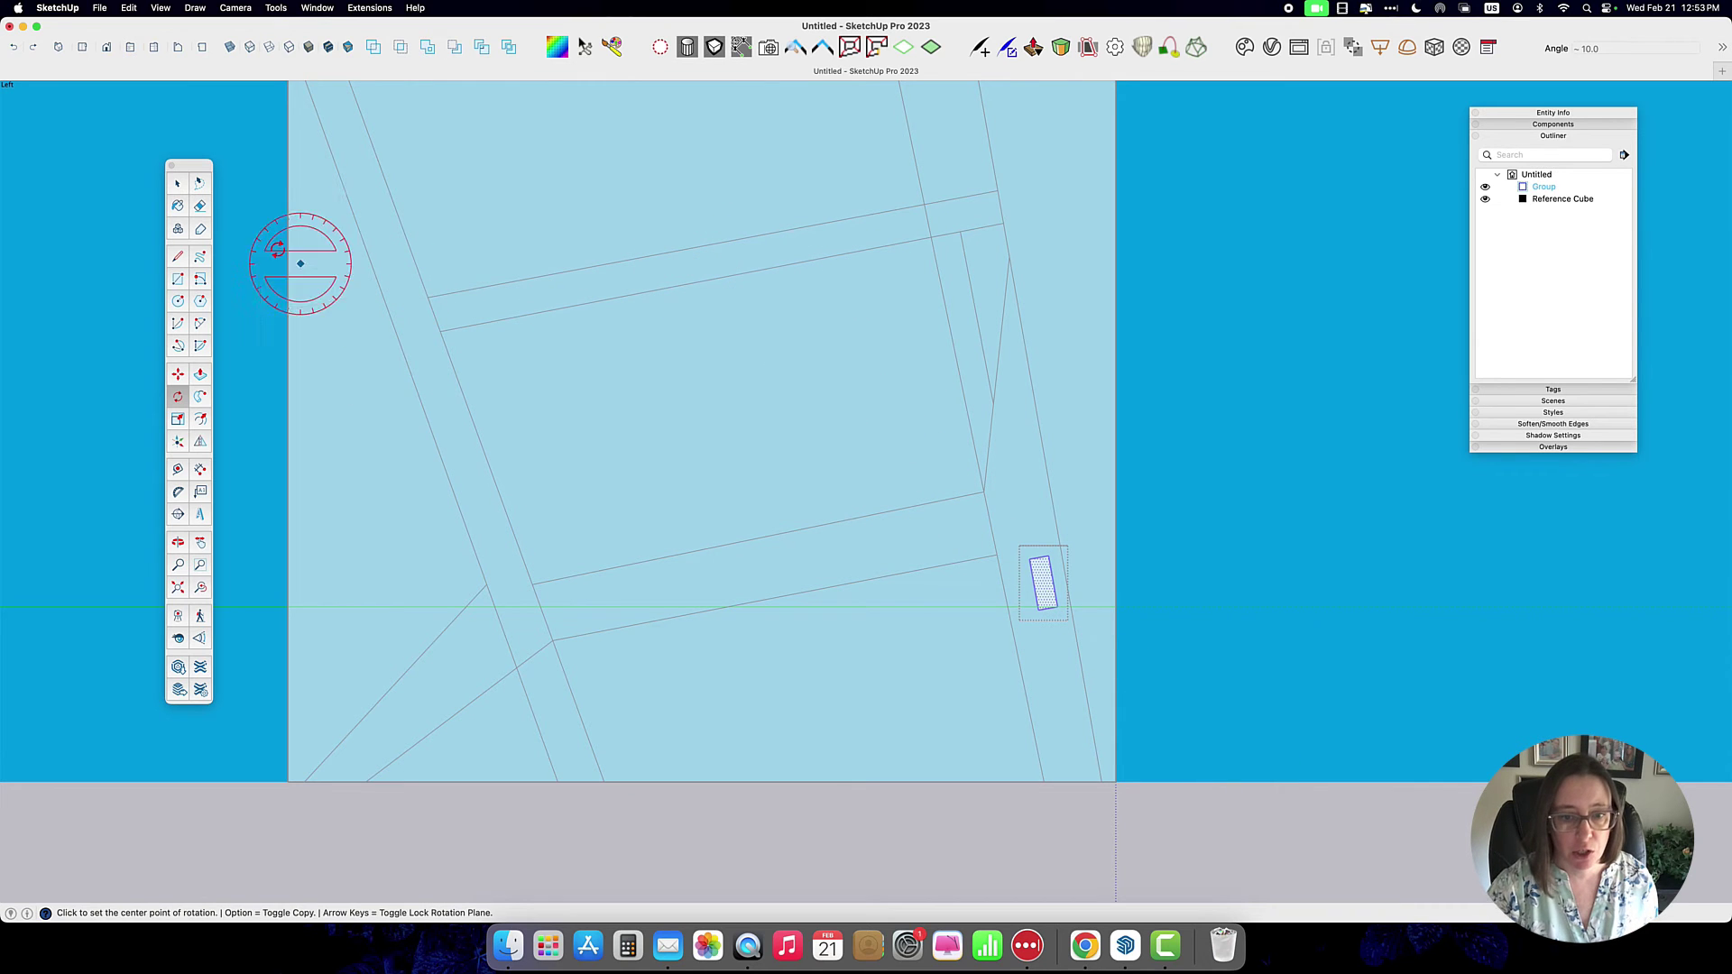
key(space)
click(1245, 585)
middle_drag(1272, 712, 1051, 777)
scroll(1051, 777, down, 2)
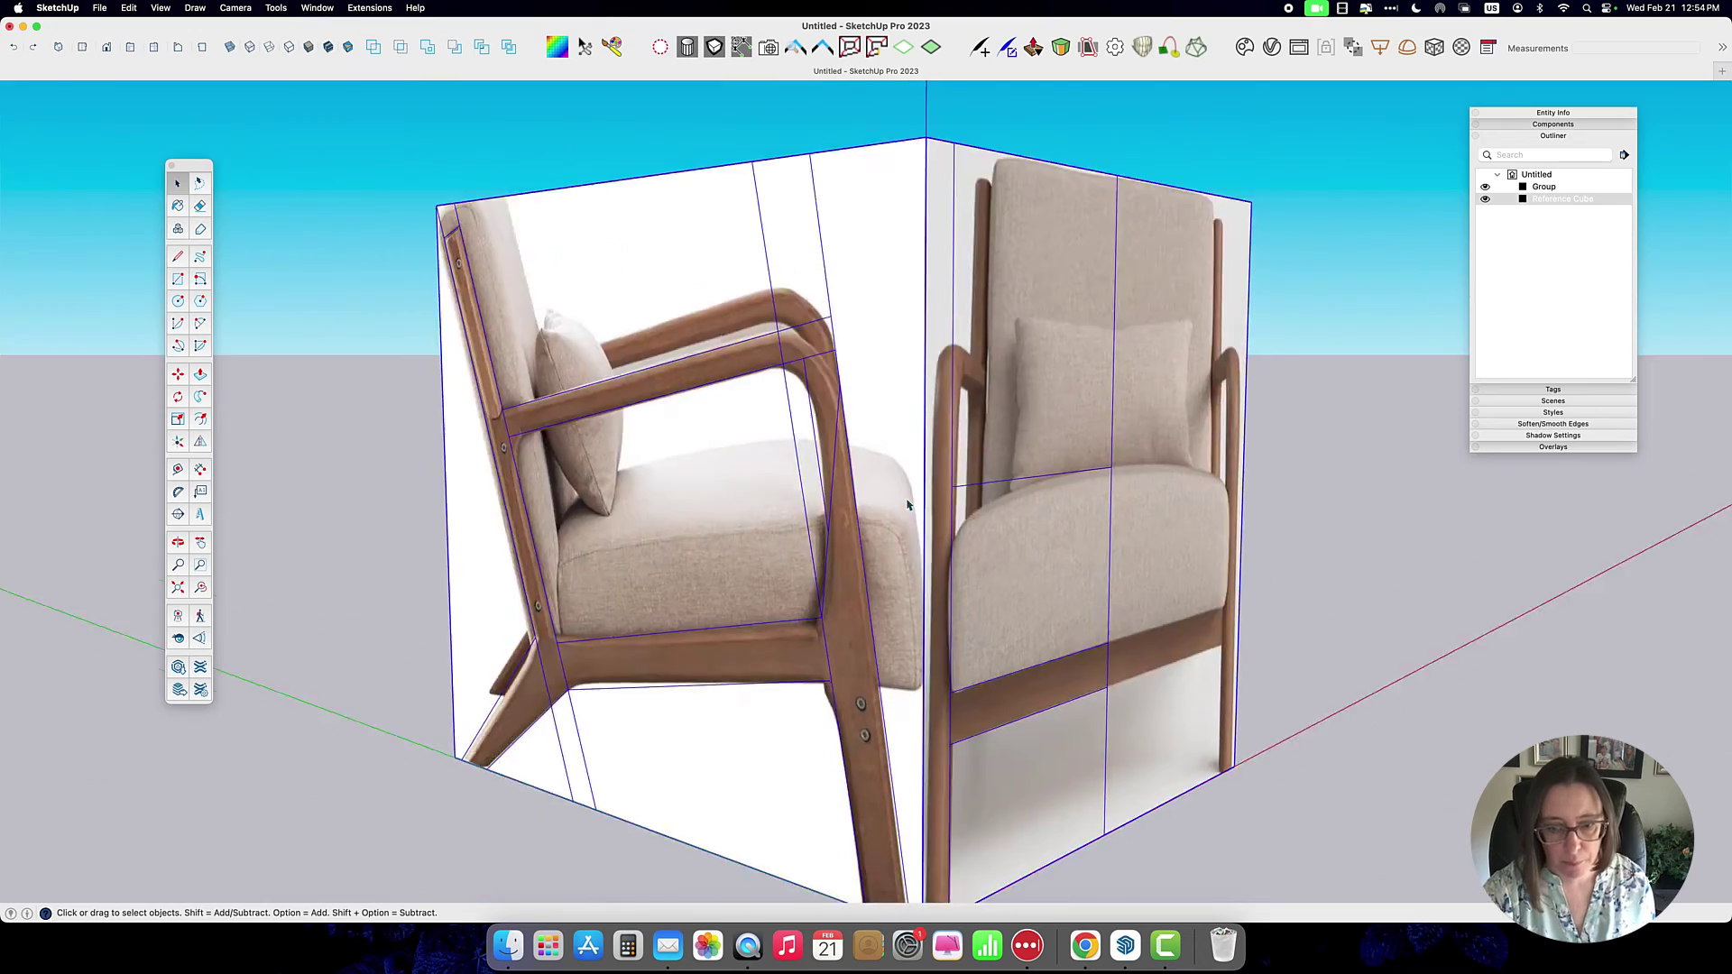
Step: Trace the side rail's lower edge from the front leg to the rear leg's corner over the side photo
scroll(865, 451, up, 10)
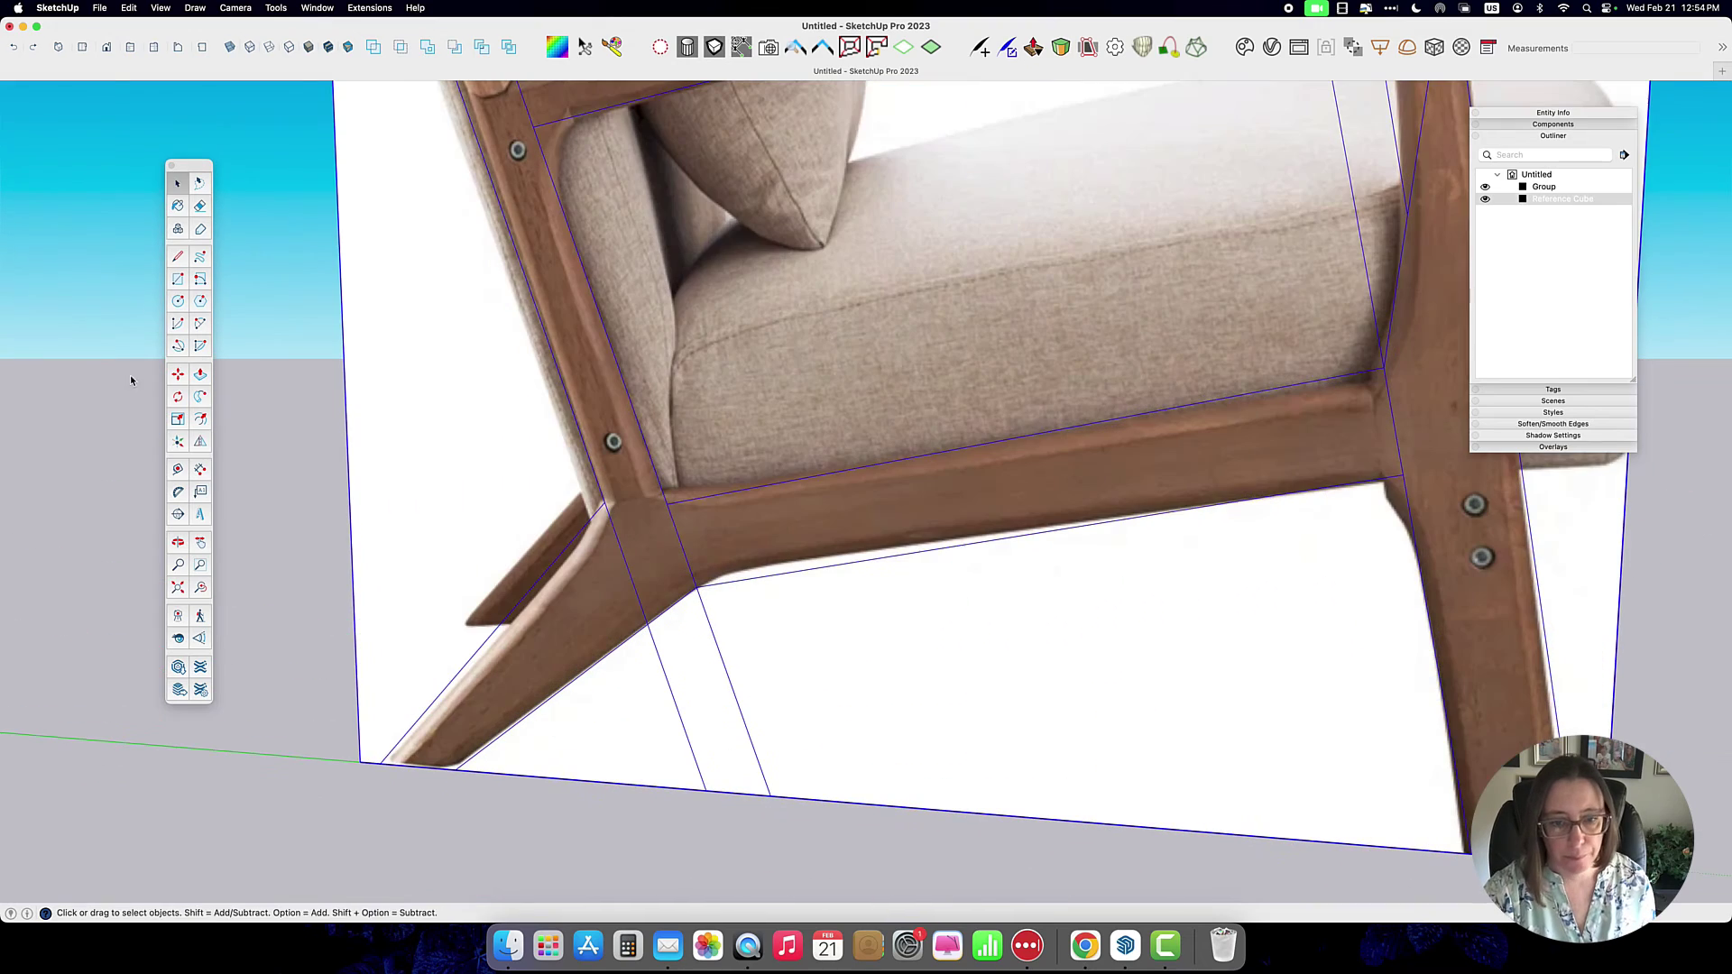
key(l)
click(1402, 474)
click(703, 581)
scroll(704, 581, down, 10)
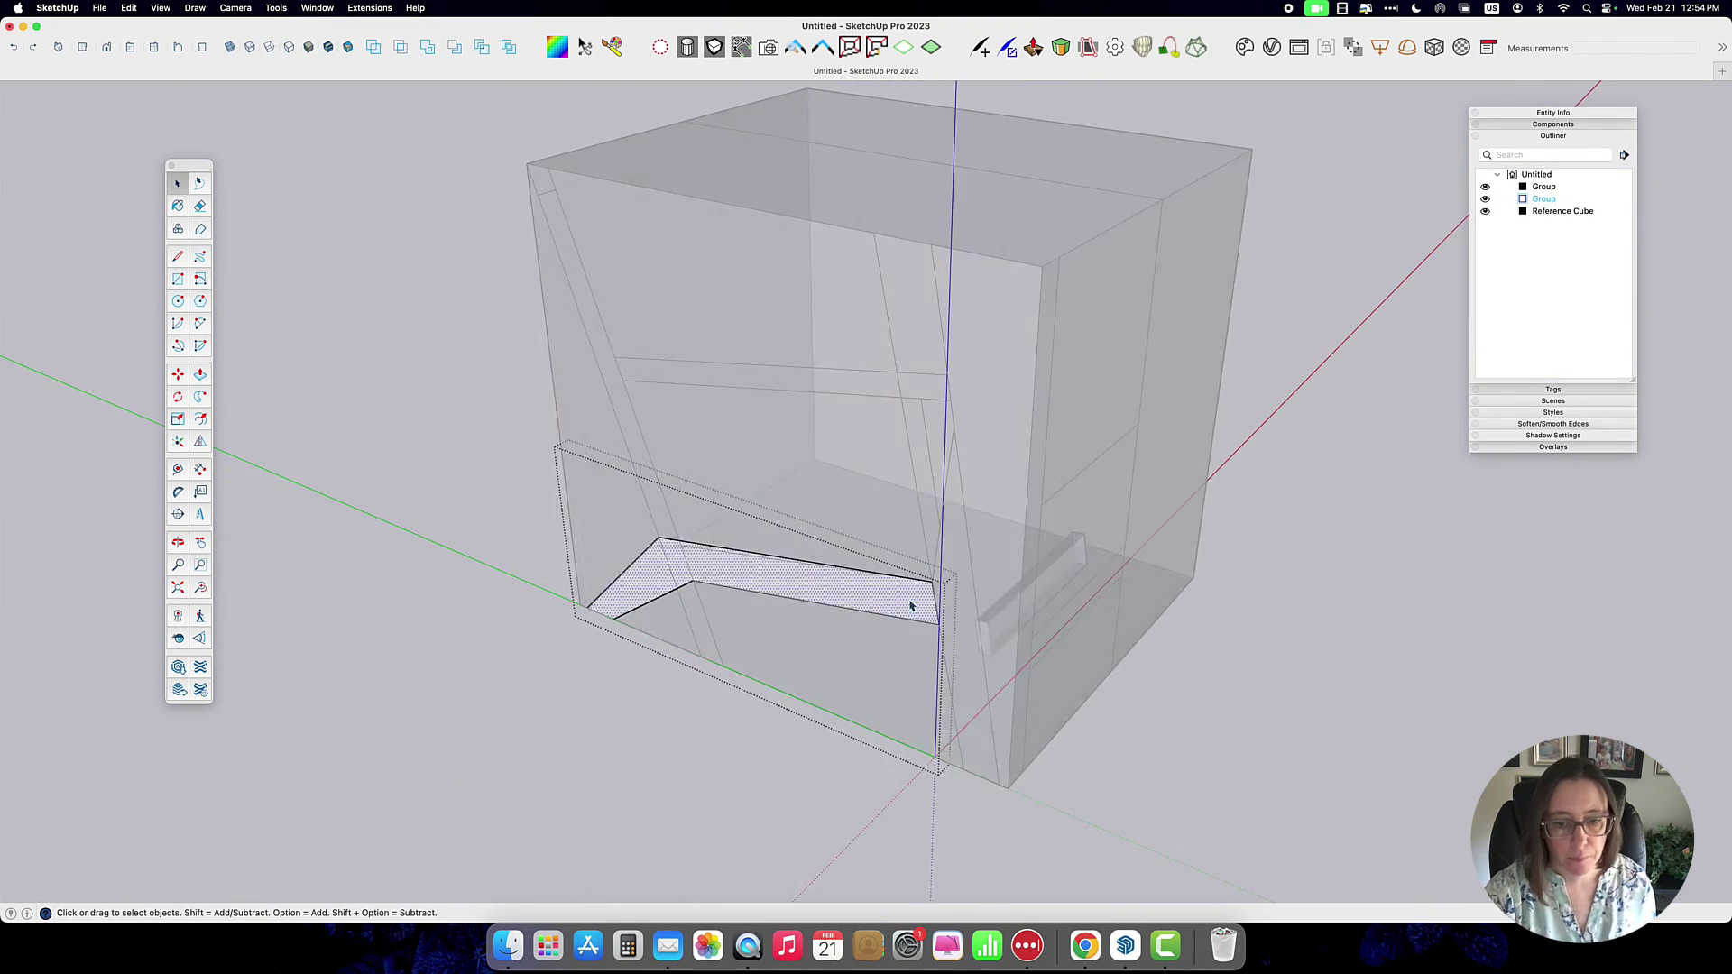
Step: Trace the armrest and front leg over the side photo, using arcs for the rounded corners and the leg's inner curve
middle_drag(909, 607, 968, 821)
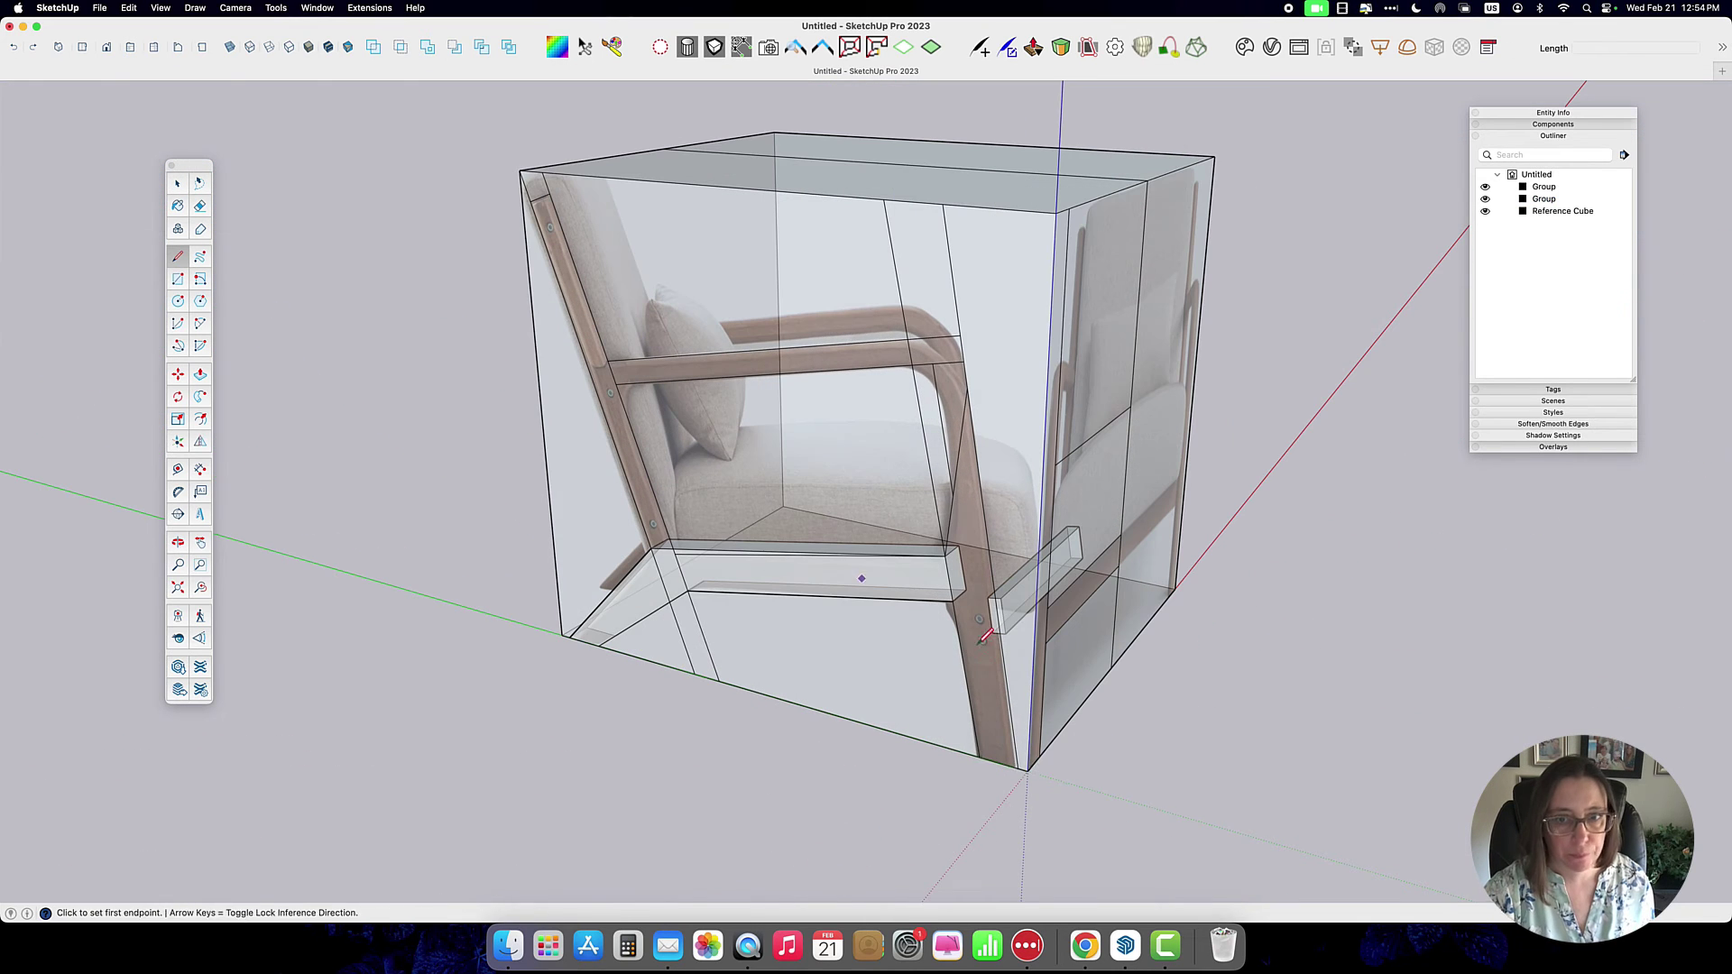
key(l)
scroll(1028, 740, up, 5)
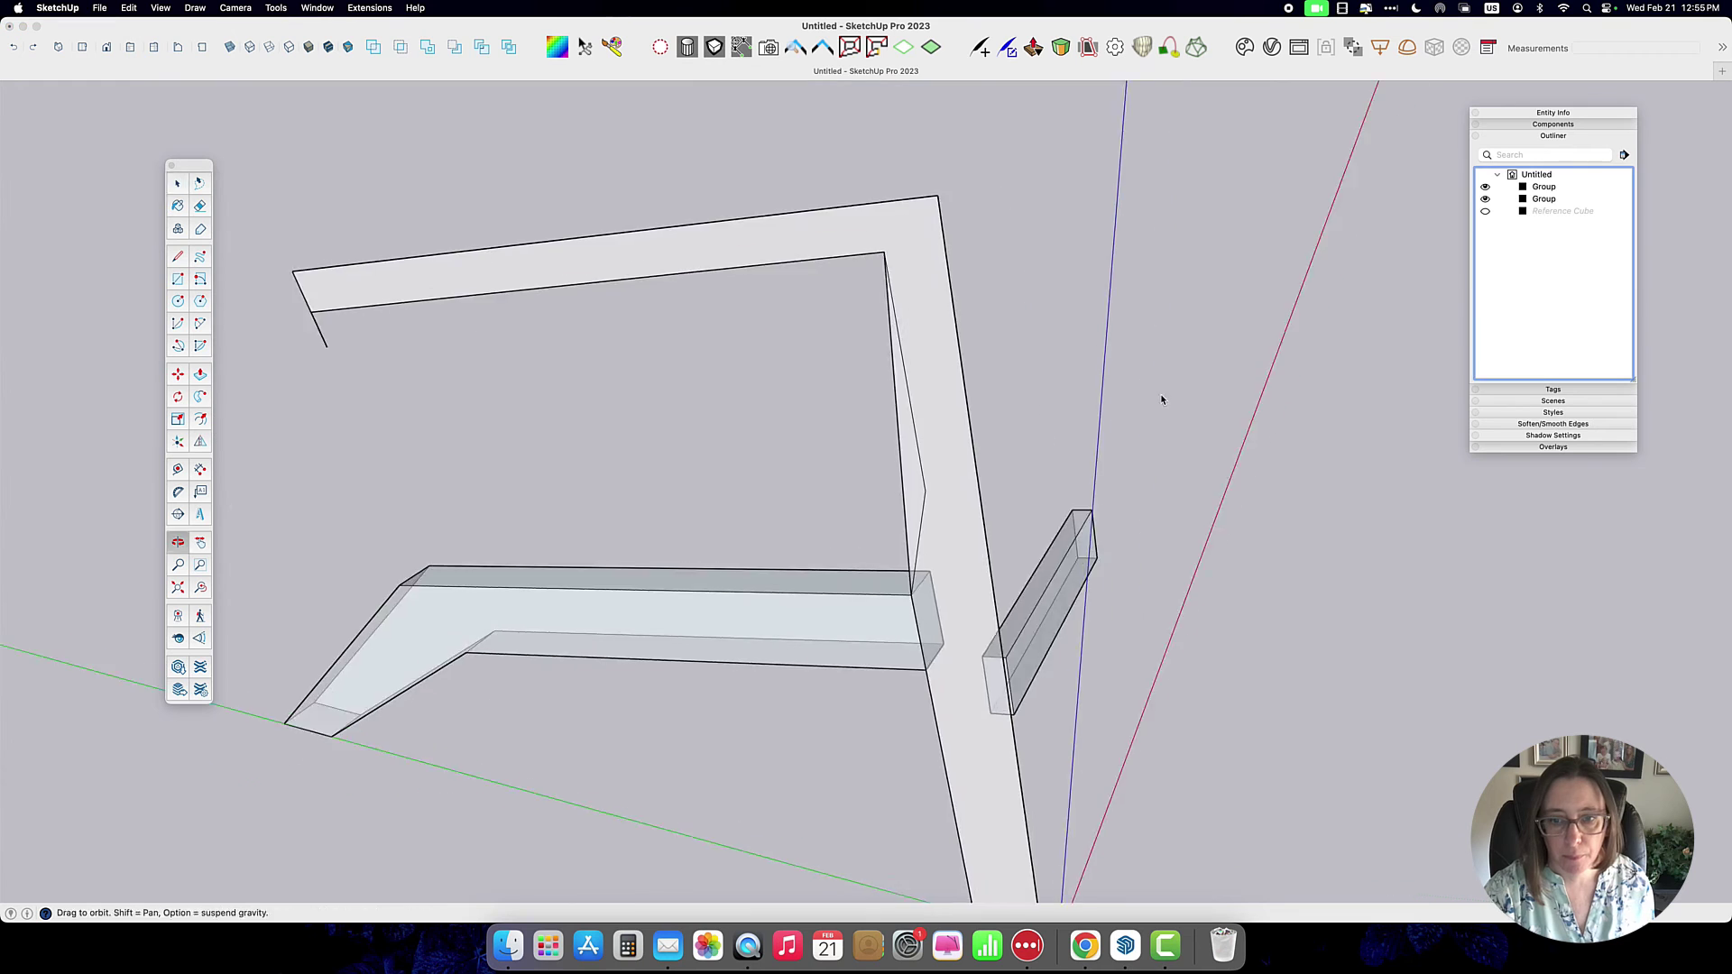
middle_drag(1159, 399, 1005, 290)
click(545, 358)
click(570, 317)
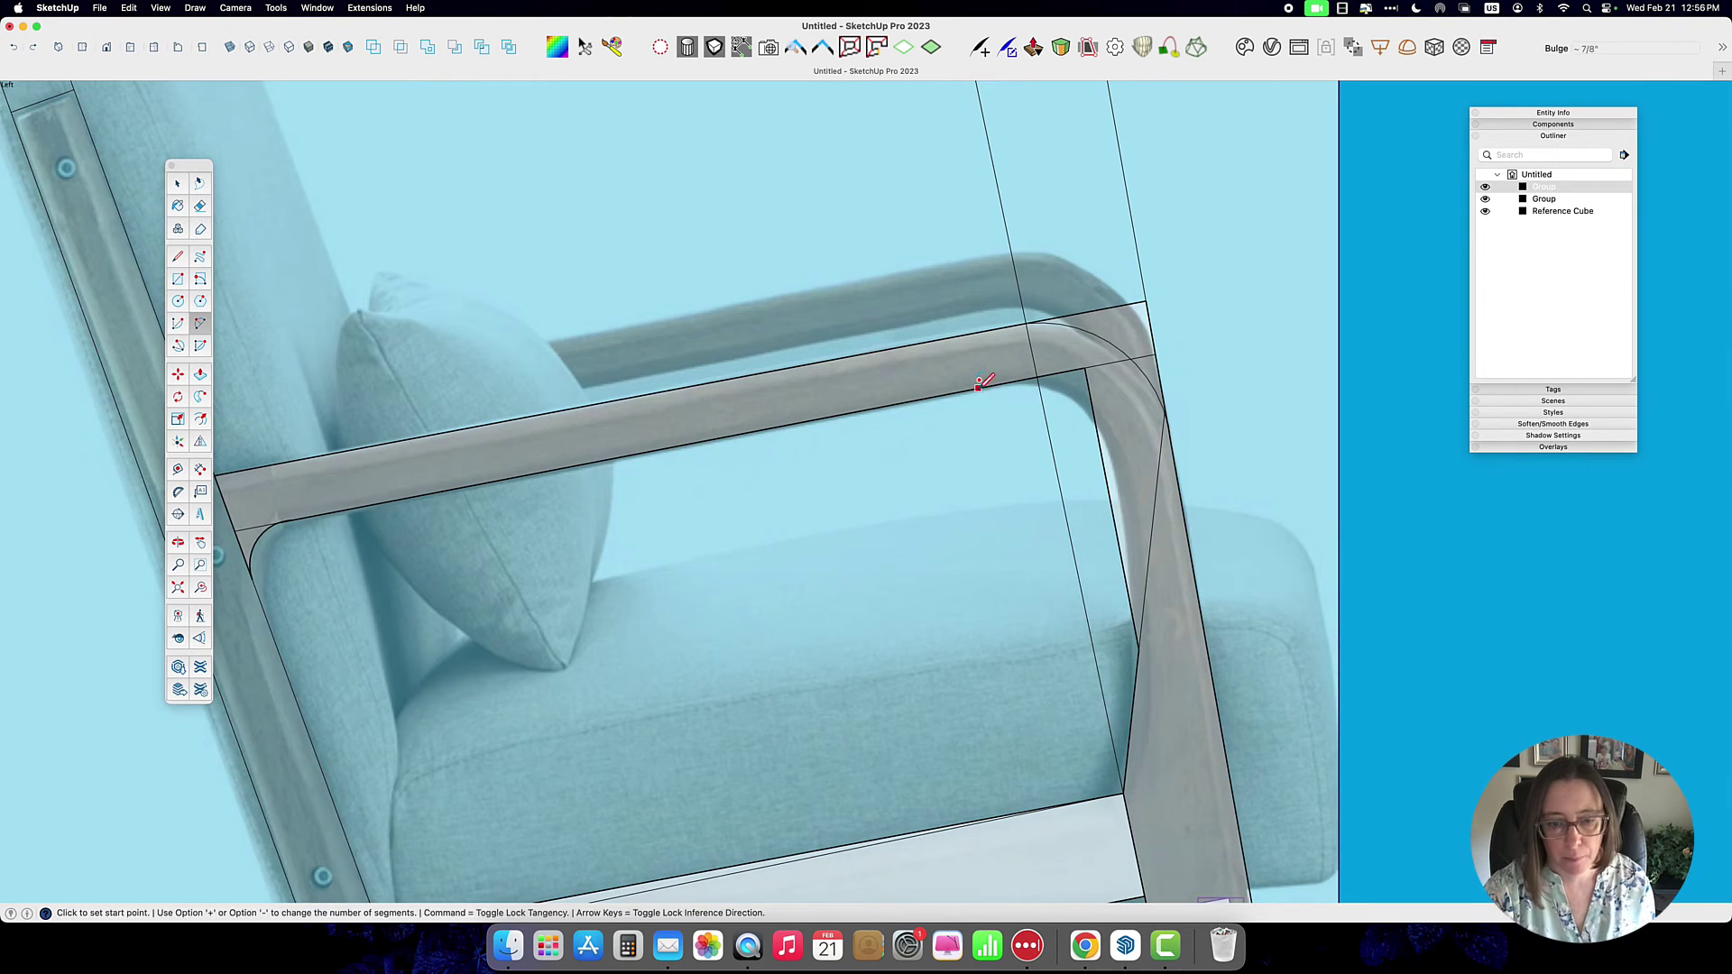
click(1115, 458)
click(1123, 792)
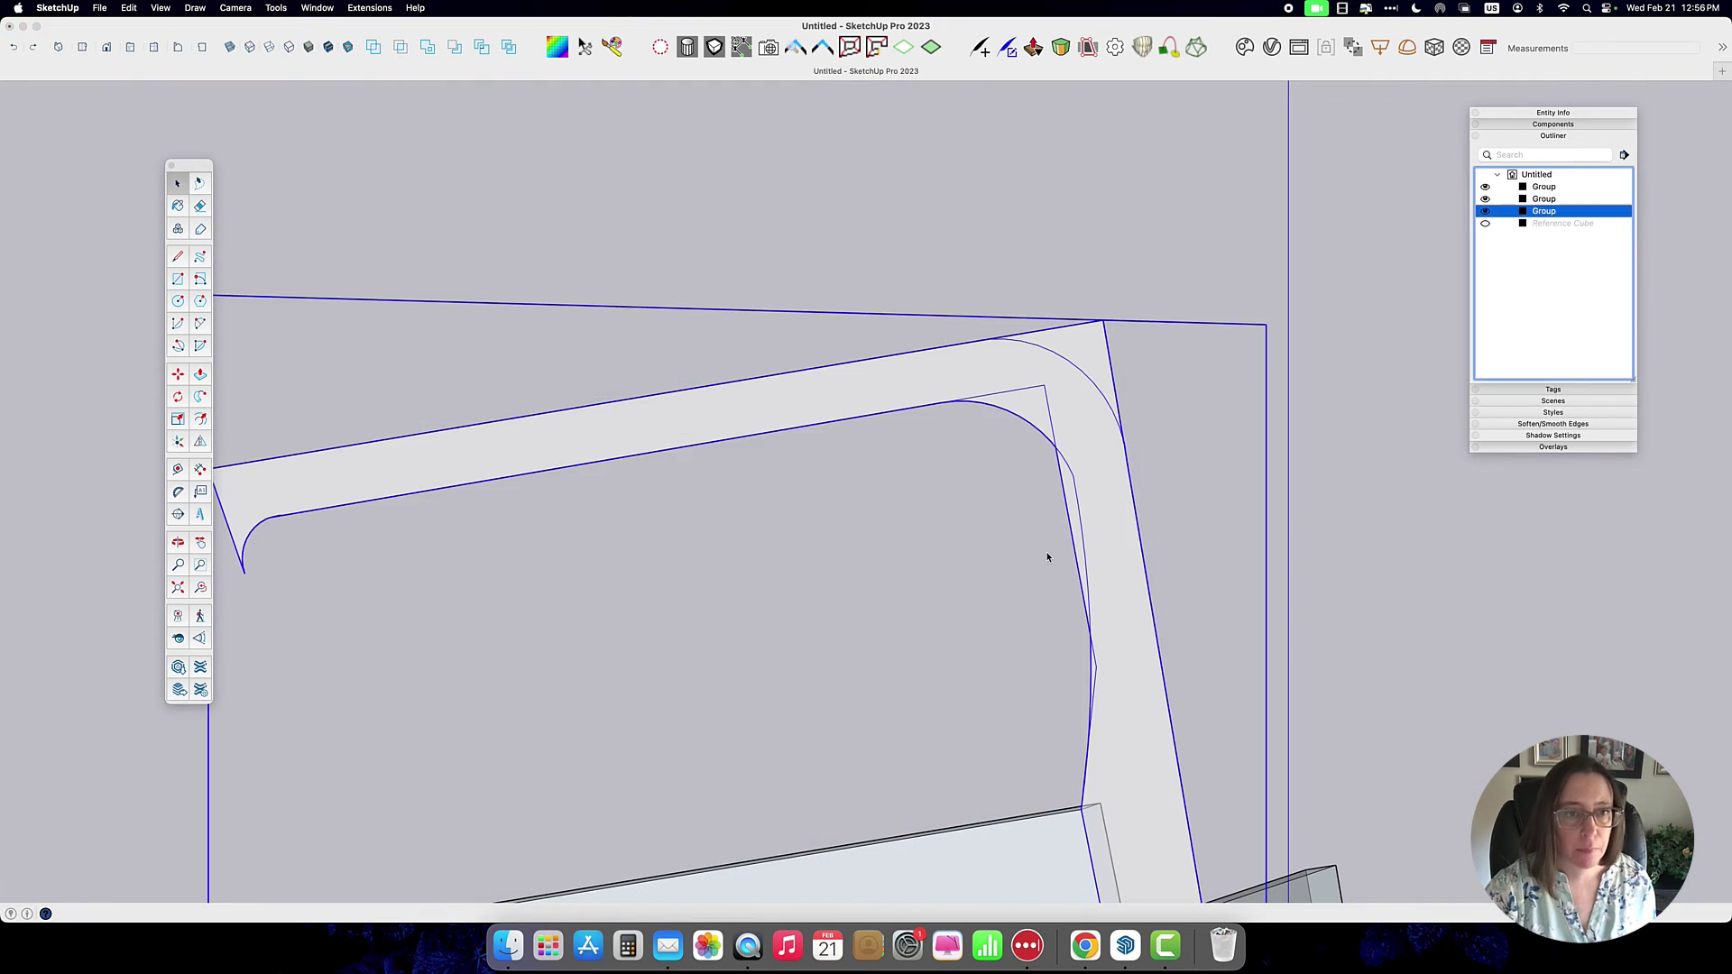
Step: Erase the leftover straight edges beside the curved inner side of the front leg
key(e)
drag(1075, 490, 1106, 677)
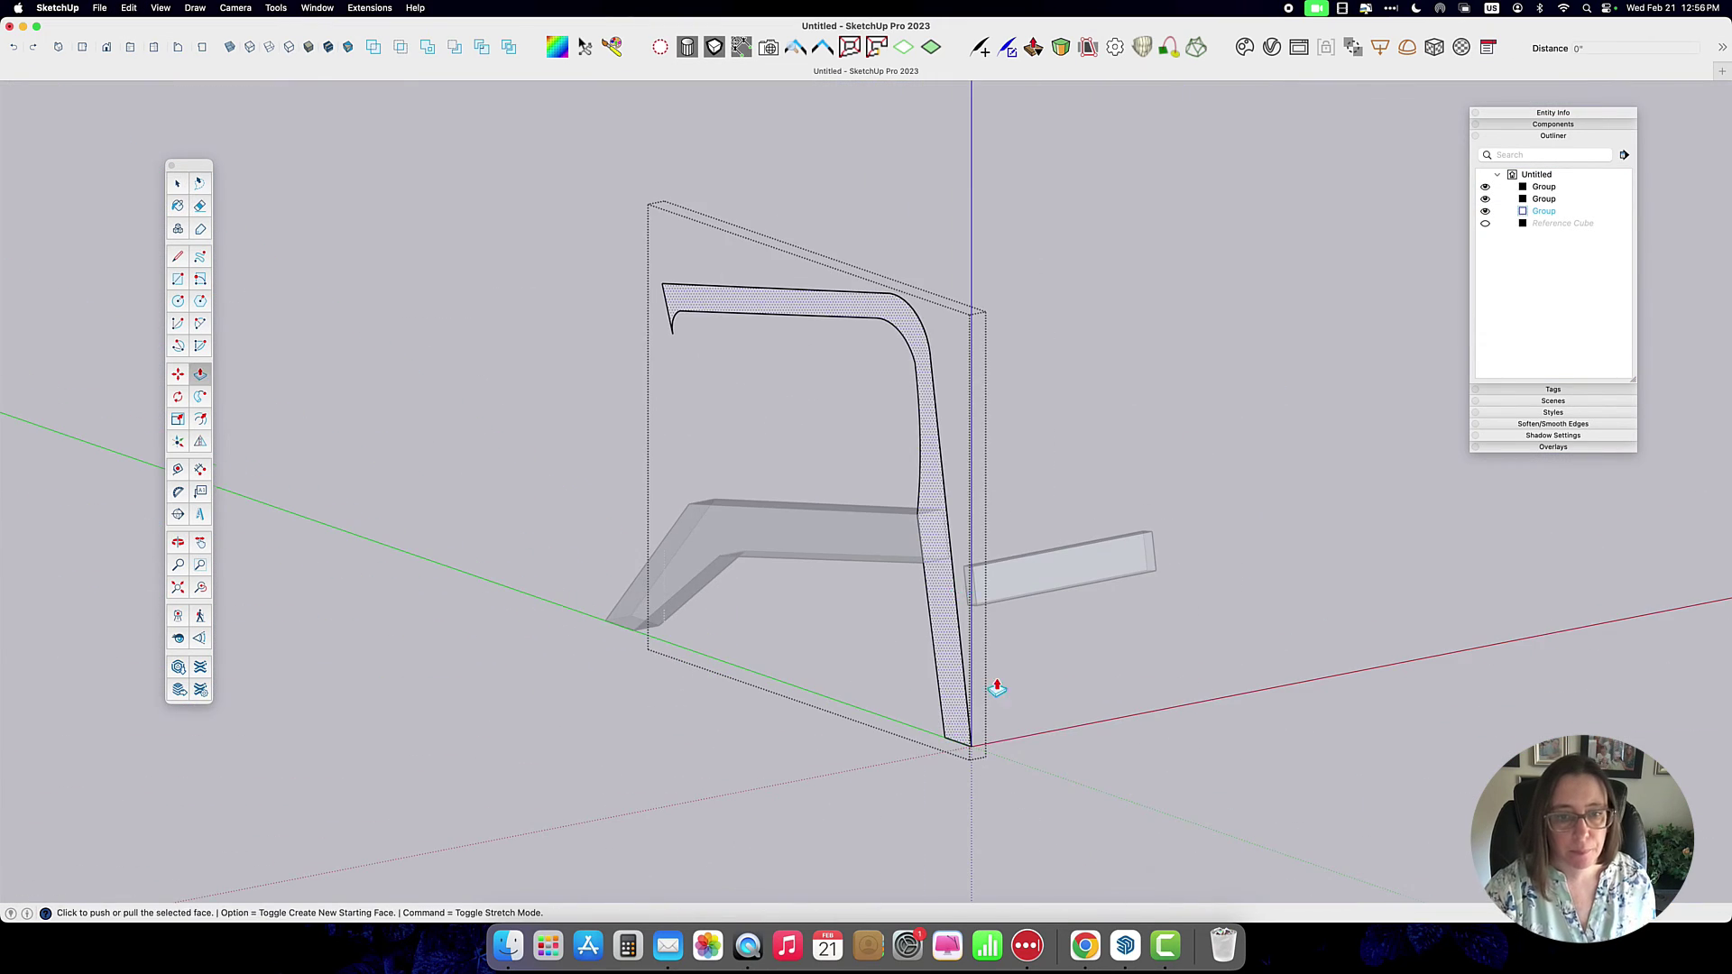
middle_drag(993, 689, 921, 570)
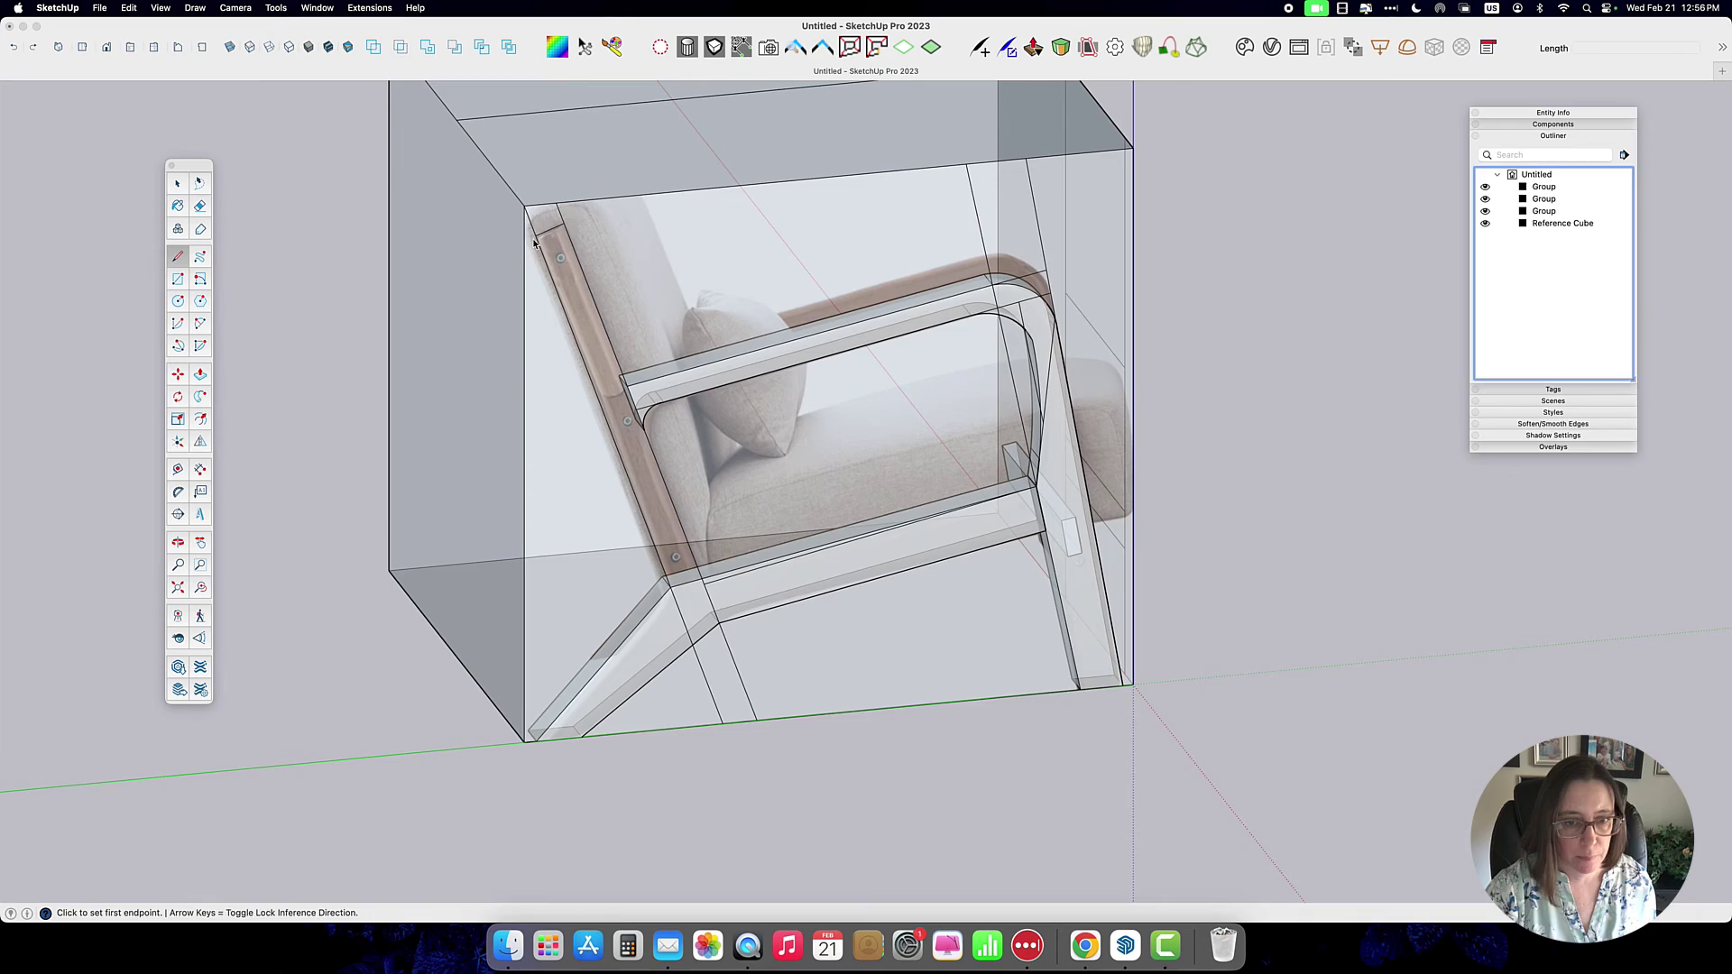
Step: Trace the sloping back post over the side photo
click(702, 501)
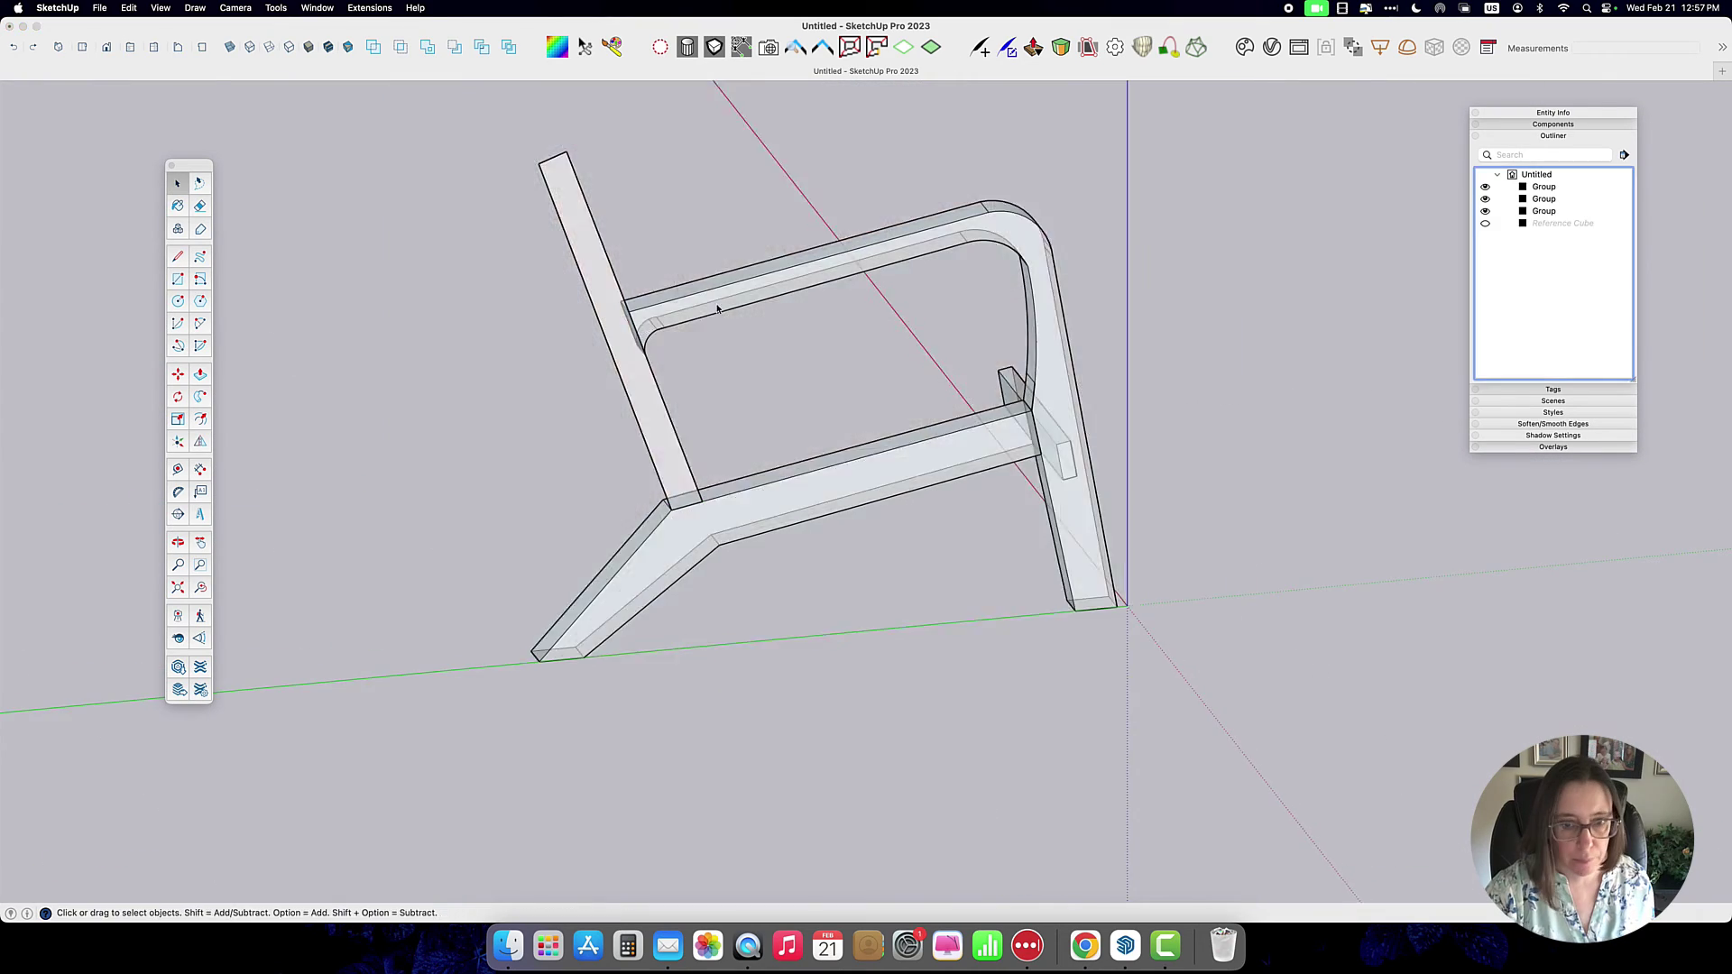
mouse_move(812, 415)
middle_down()
mouse_move(870, 402)
mouse_move(866, 449)
mouse_move(835, 433)
mouse_move(796, 449)
mouse_move(847, 468)
middle_up()
Step: Open the armrest and leg group and erase the stray edge fragments along the leg's inner curve
scroll(821, 484, up, 10)
double_click(847, 468)
key(e)
click(847, 468)
scroll(818, 447, up, 5)
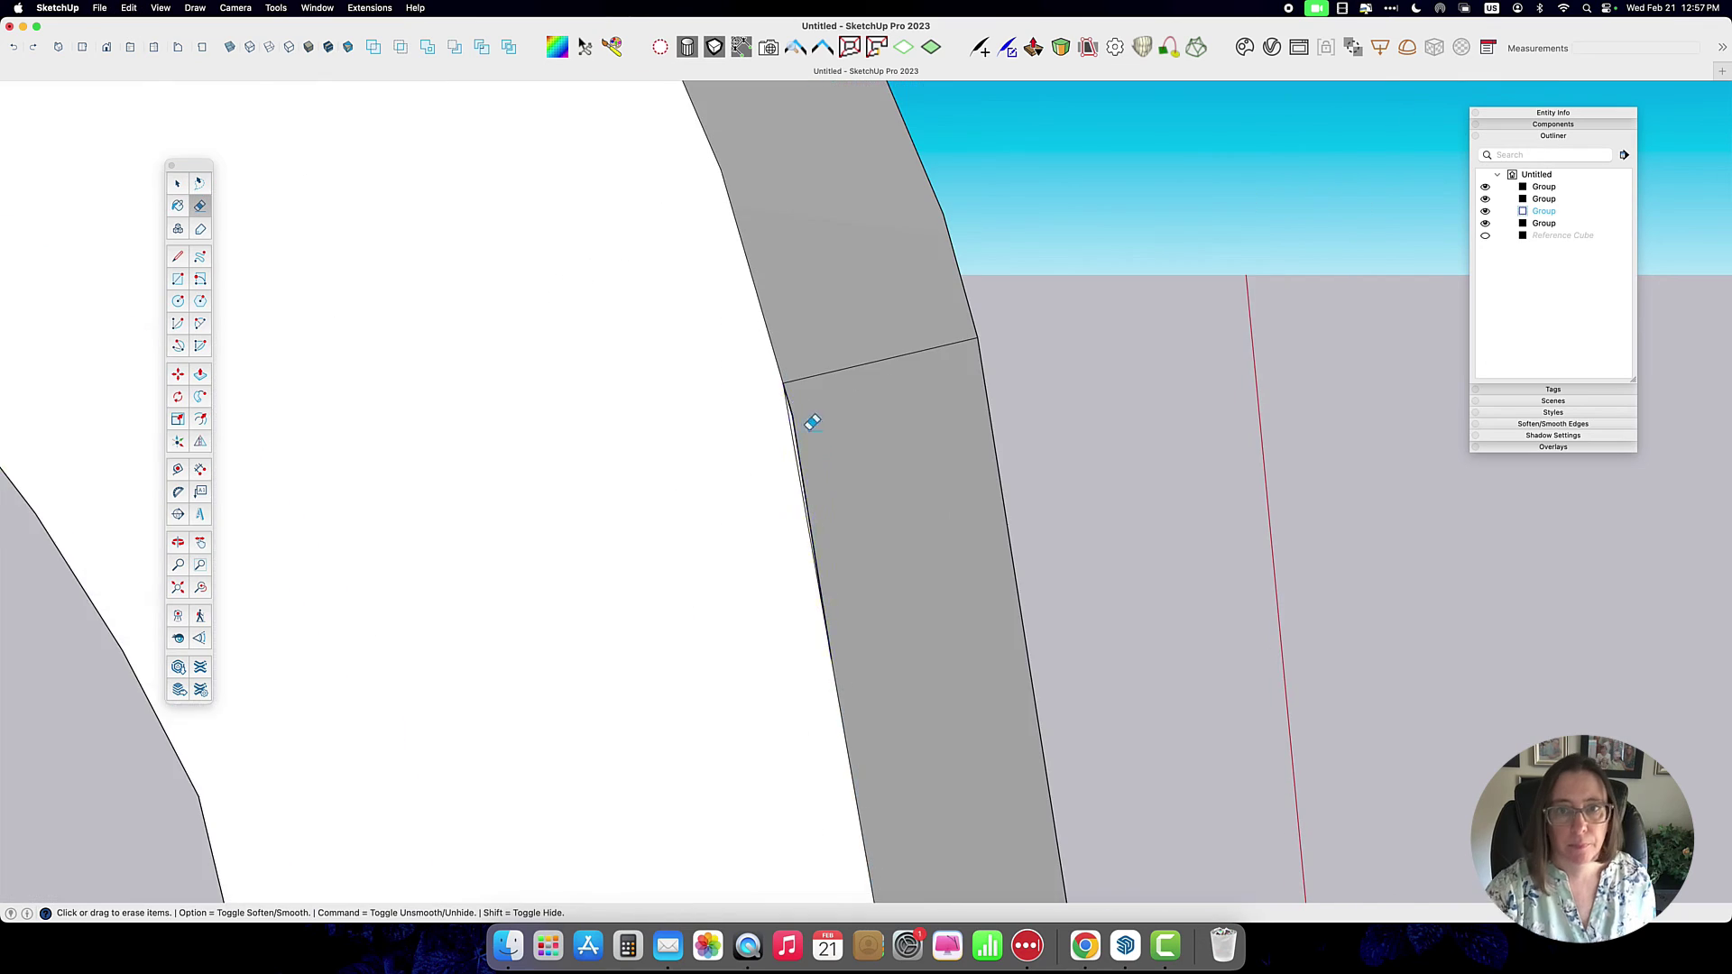
middle_drag(792, 406, 783, 405)
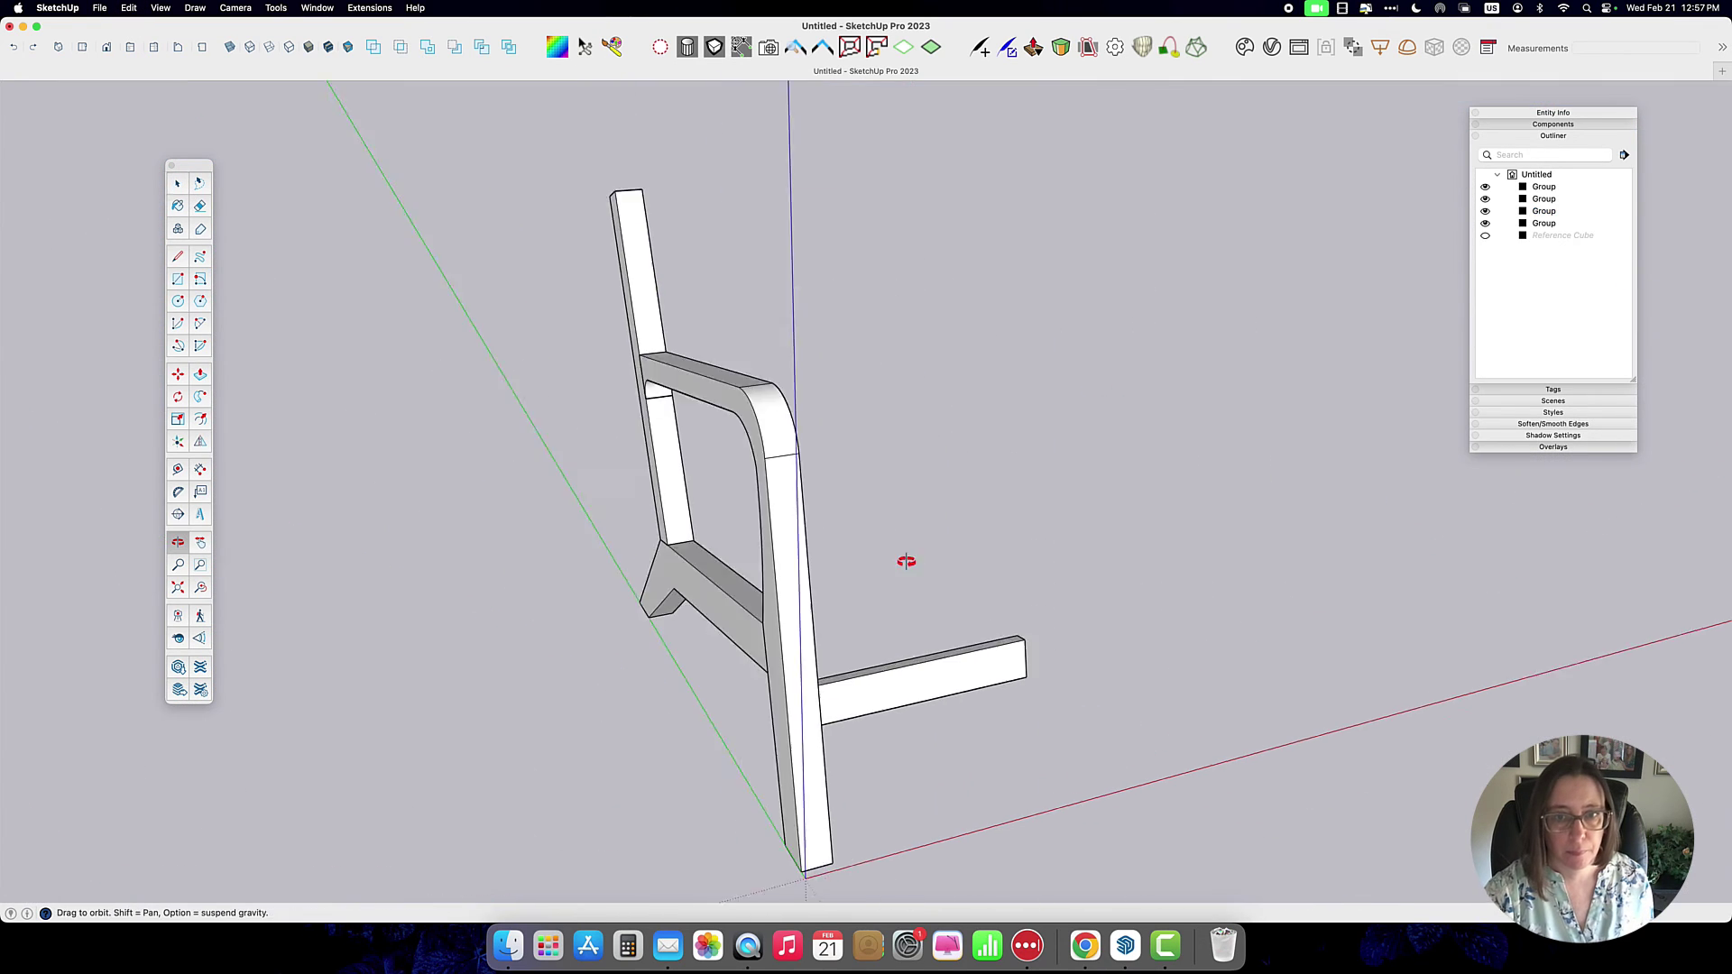
middle_drag(906, 565, 1052, 468)
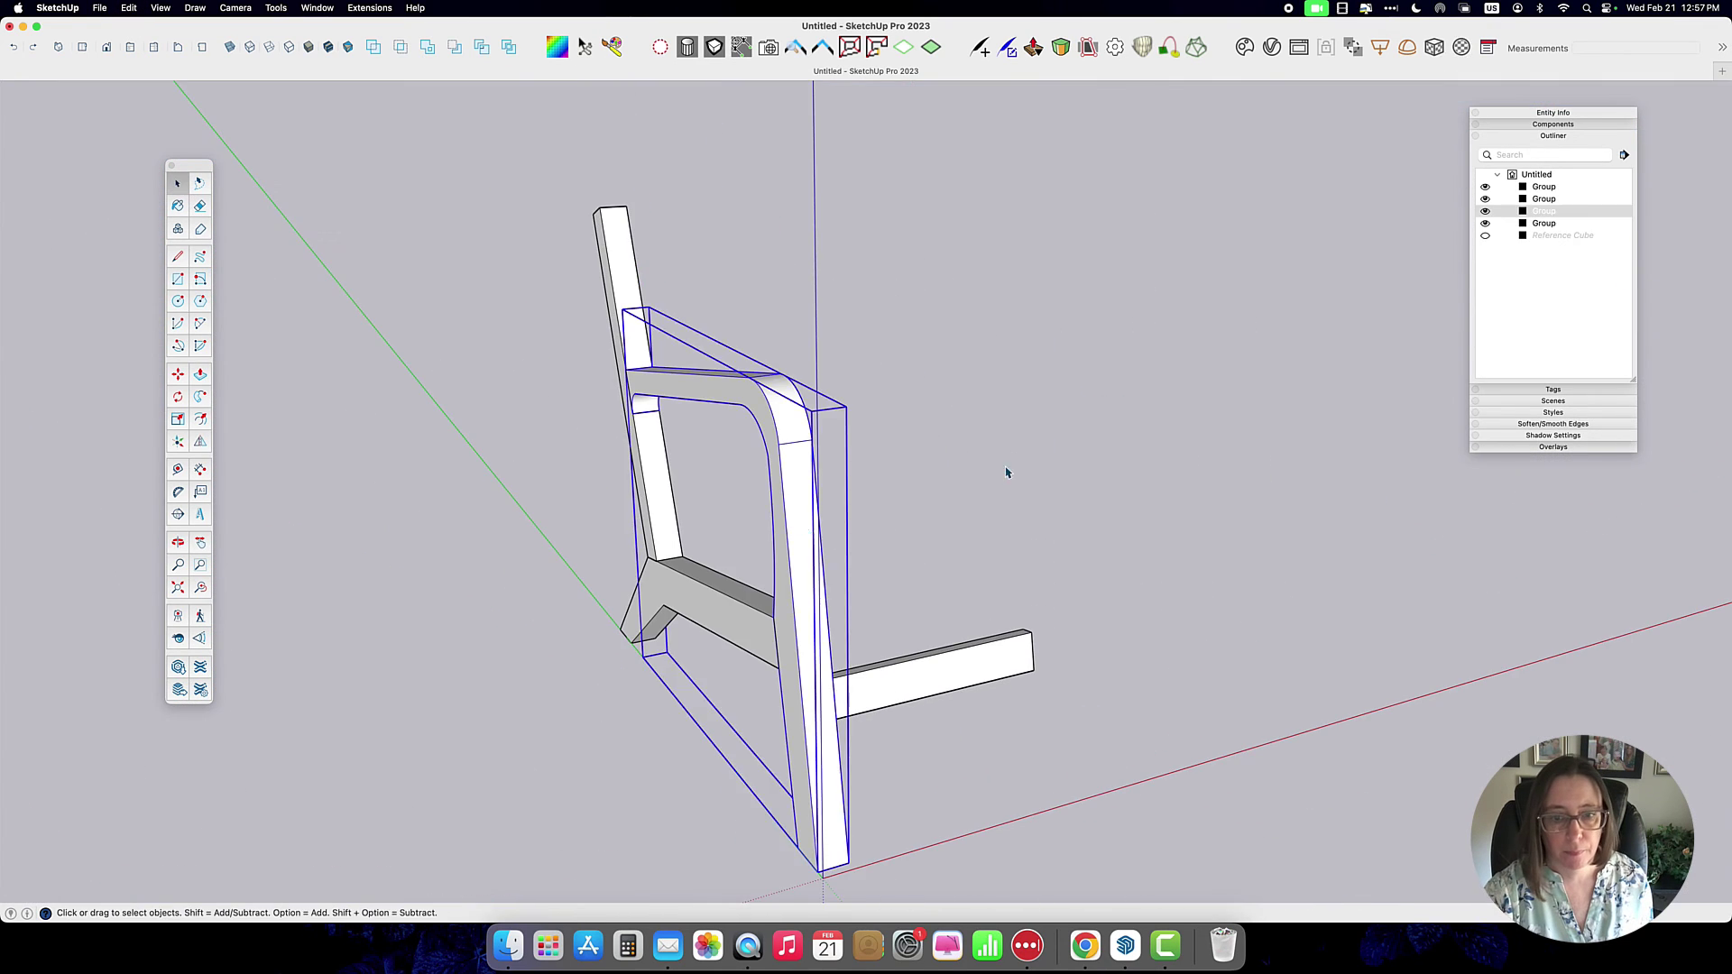
Step: Group the four frame parts as Side and flip a mirrored copy across the reference cube's centre plane
right_click(1544, 198)
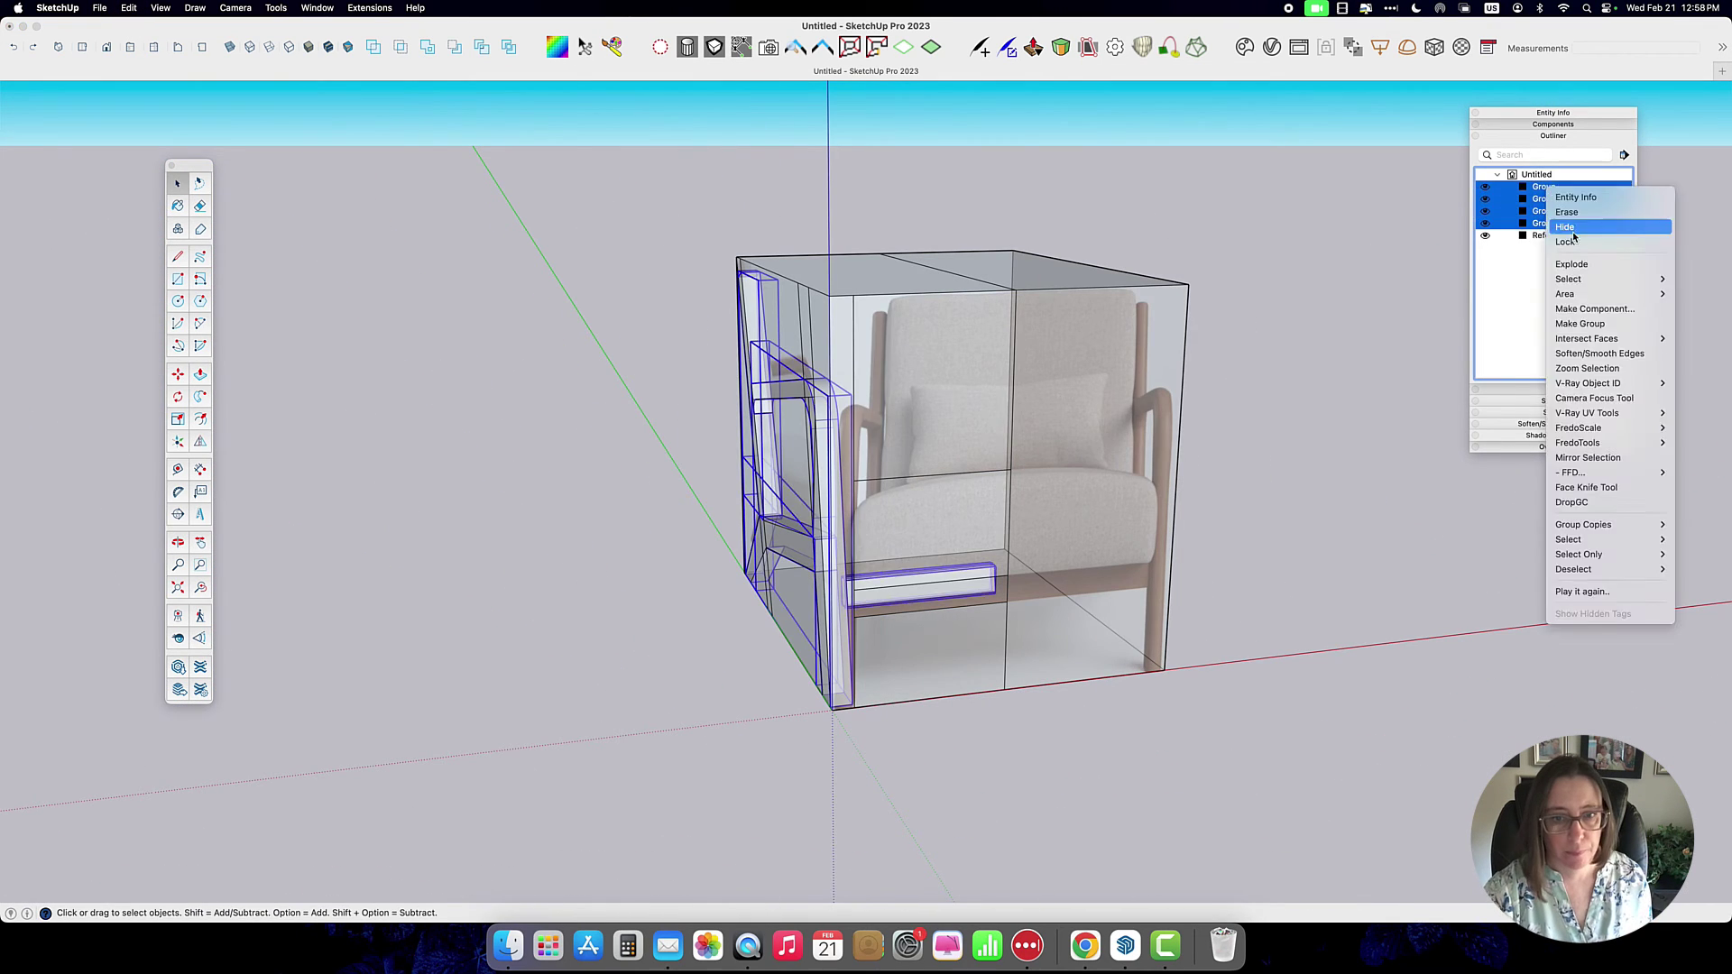
click(1588, 306)
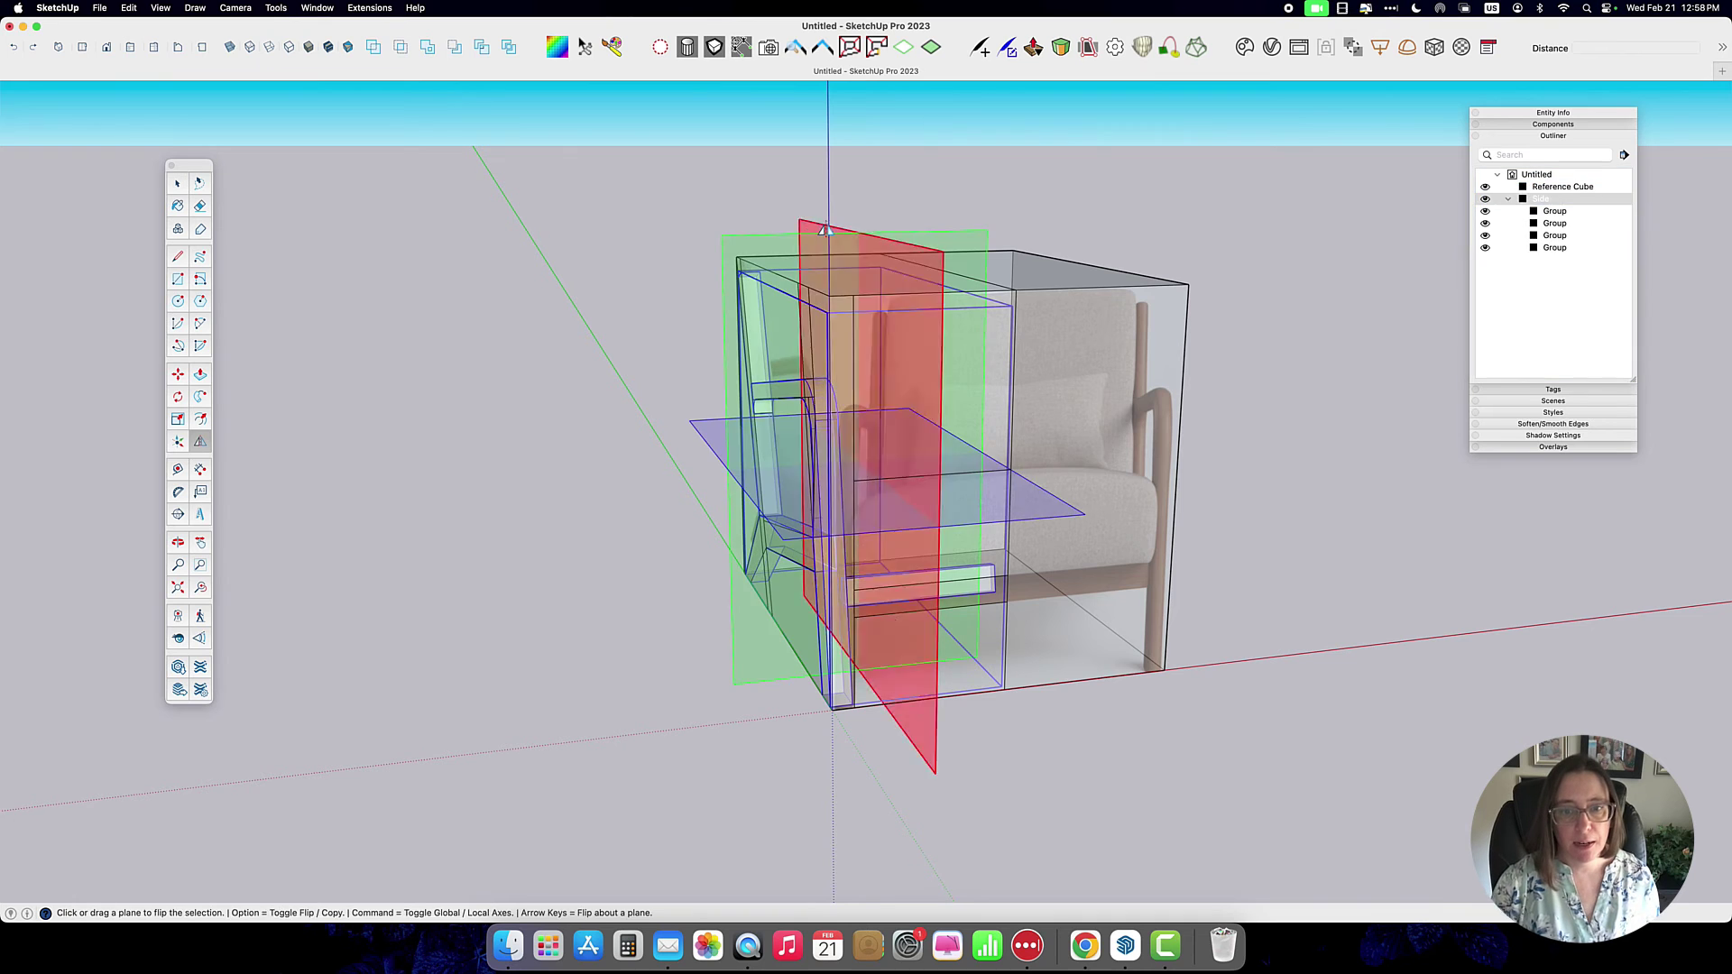
drag(902, 297, 1012, 306)
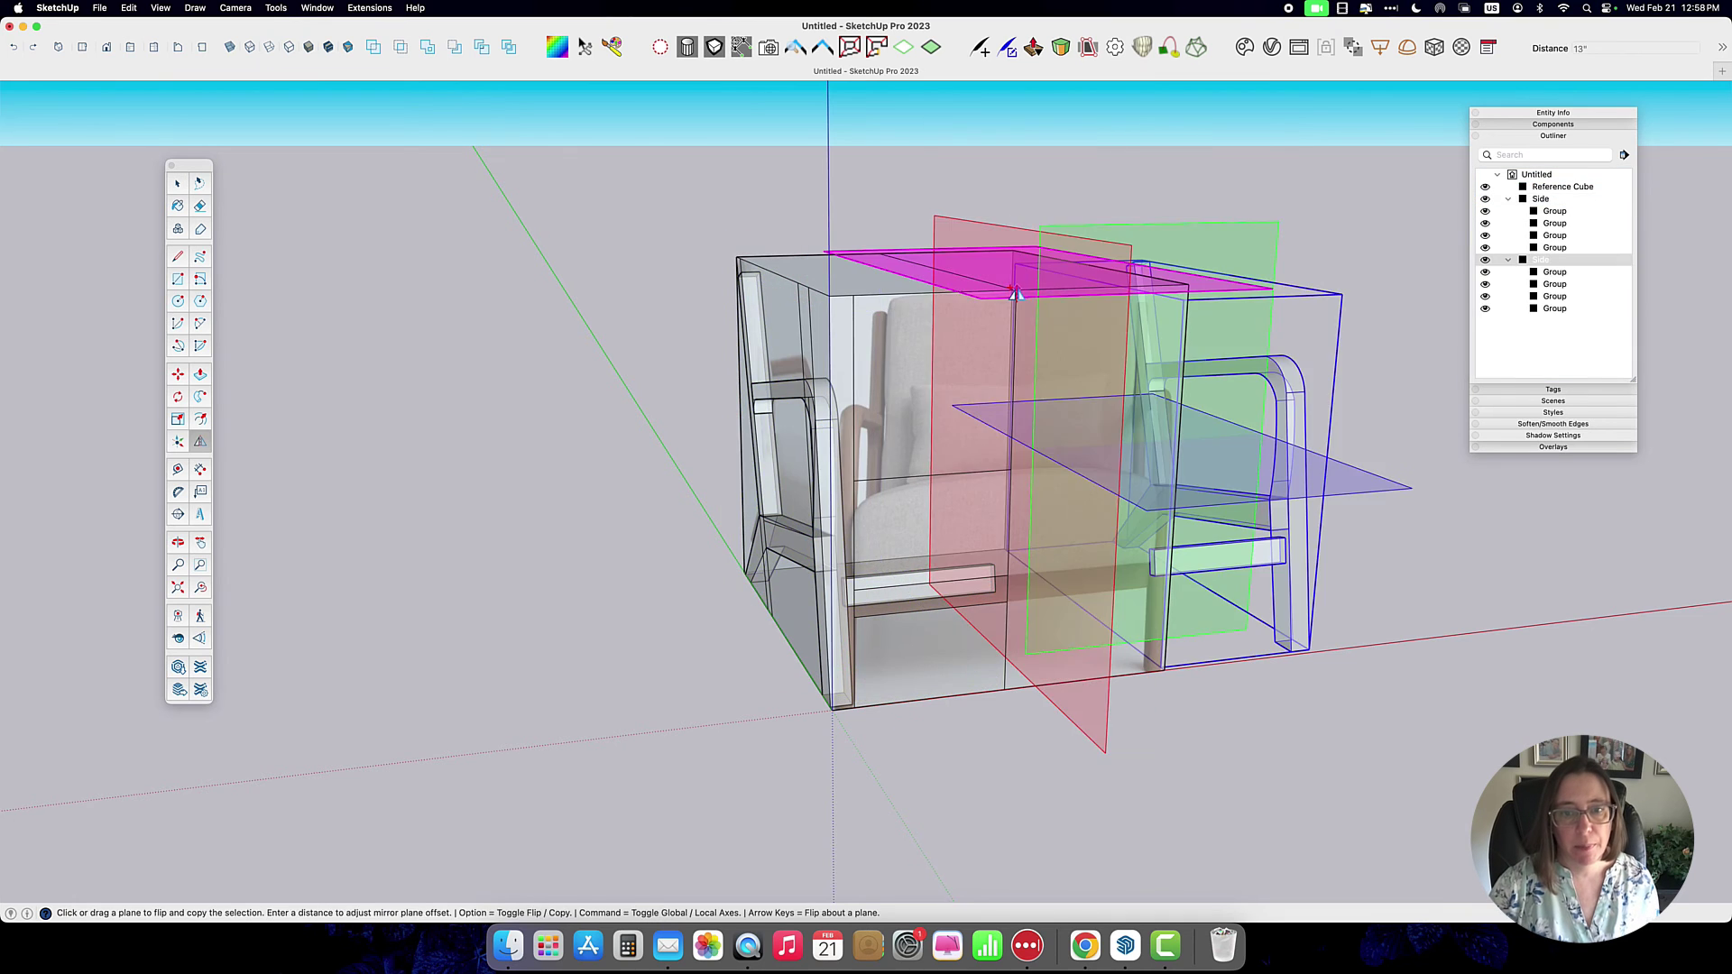
drag(879, 225, 954, 224)
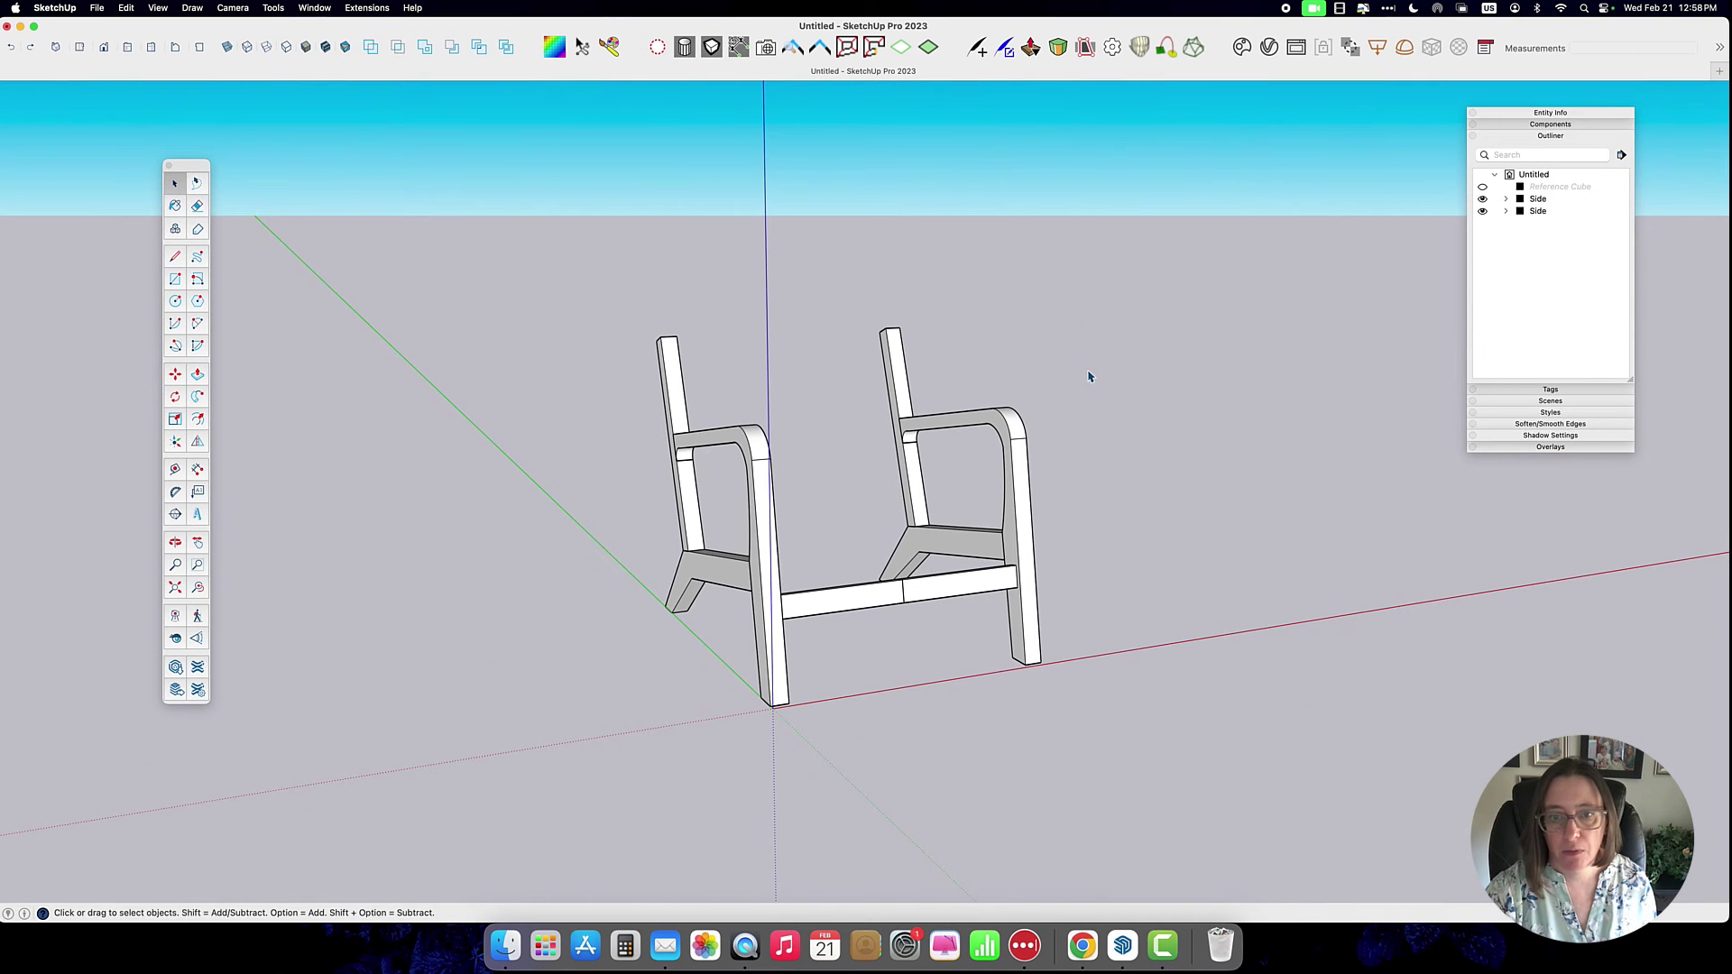
Step: Unhide the Reference Cube and turn on X-ray display to compare the frame with the photos
click(1481, 186)
middle_drag(893, 451, 1245, 465)
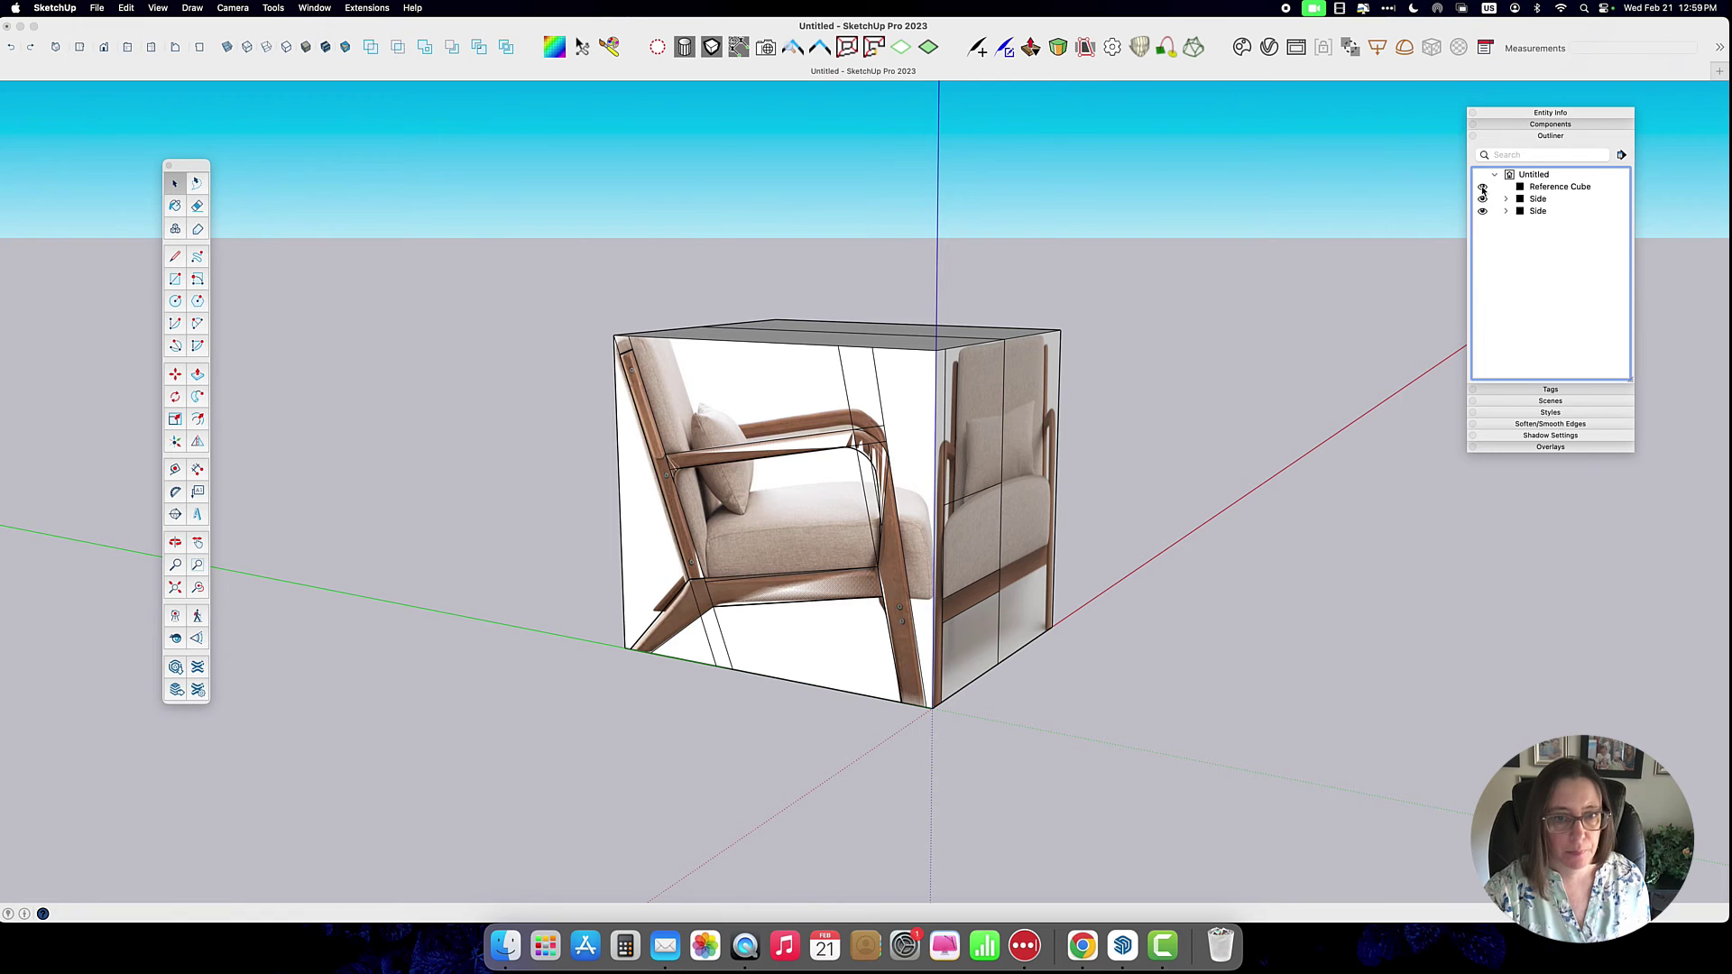
click(1347, 224)
key(x)
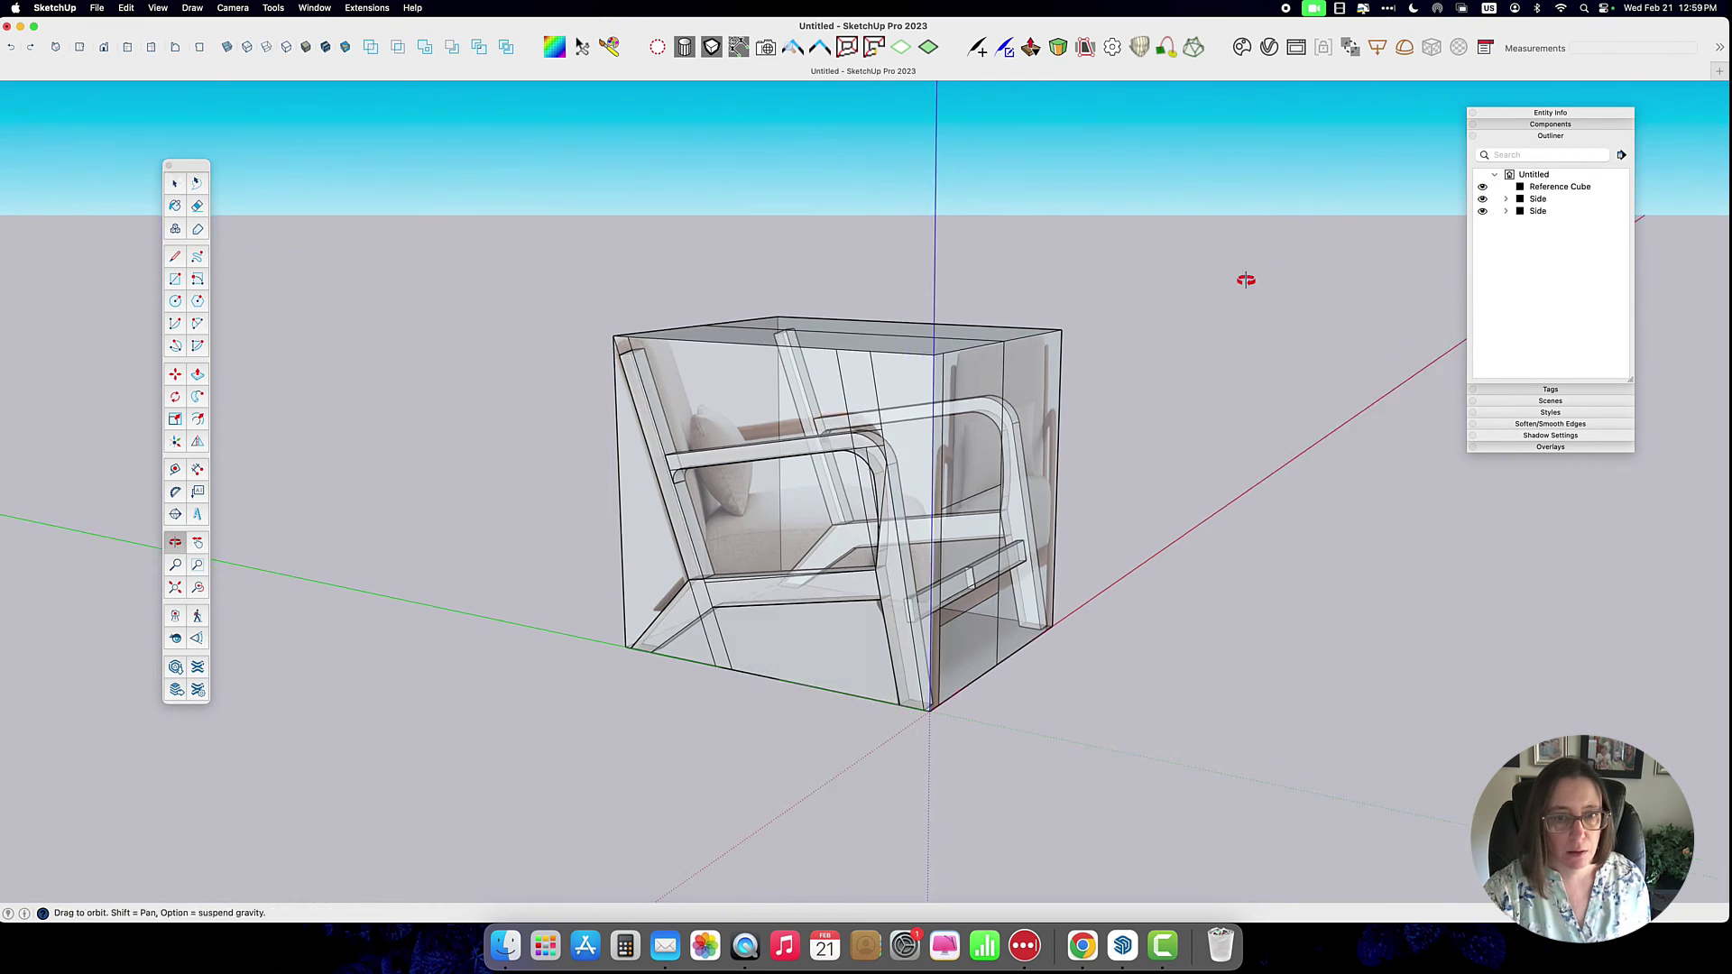